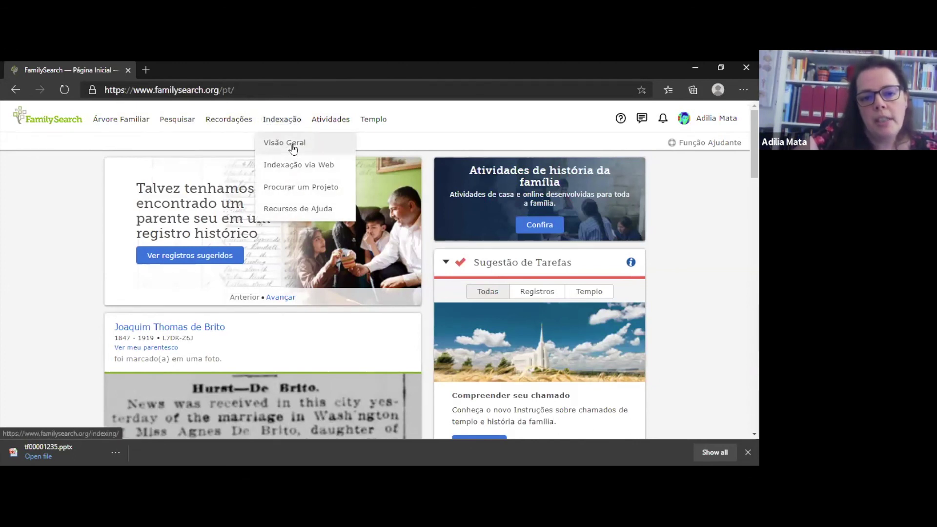
- Open the indexing overview page and look through its sections on web indexing, projects, the guided tour and help
click(292, 146)
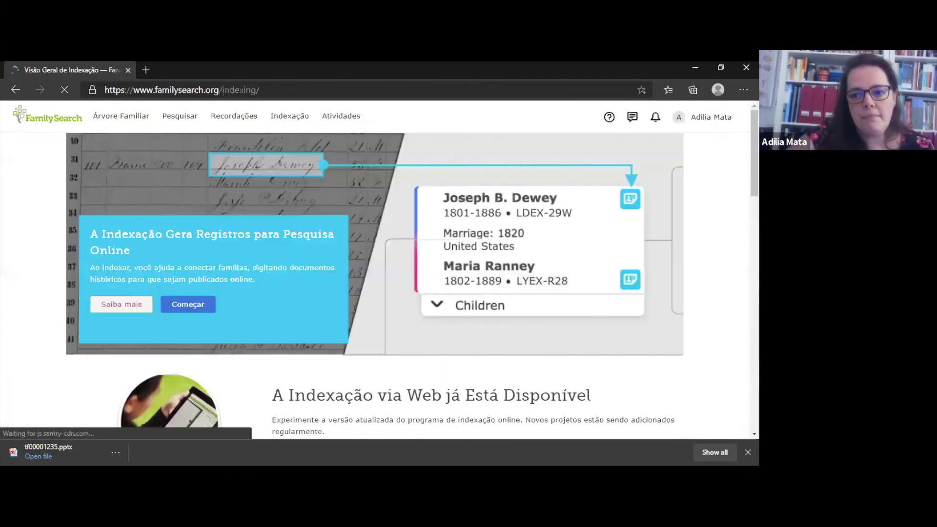
scroll(375, 269, down, 3)
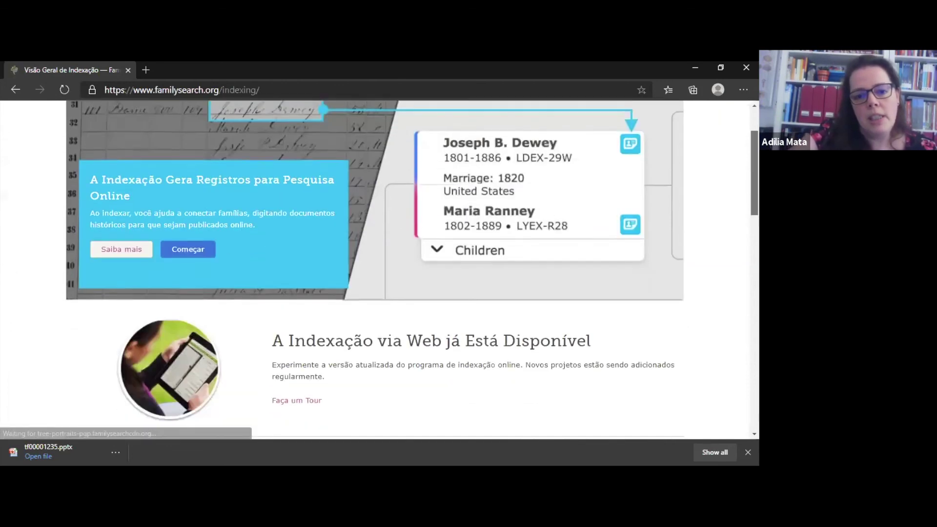
scroll(486, 168, down, 5)
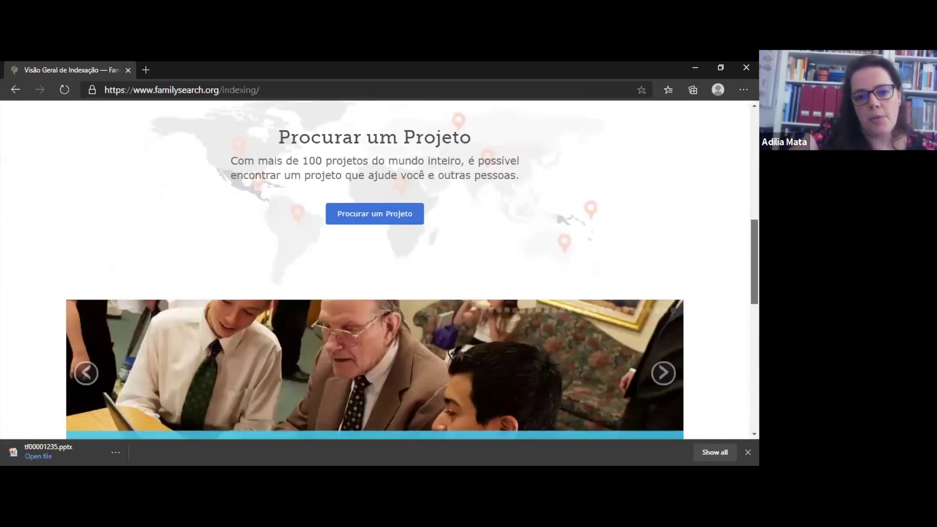
scroll(486, 168, down, 3)
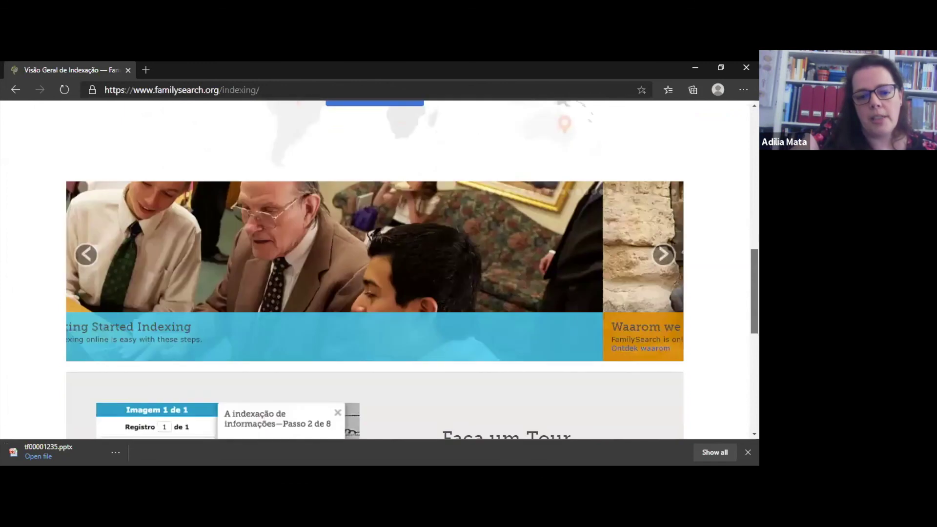
scroll(523, 196, down, 4)
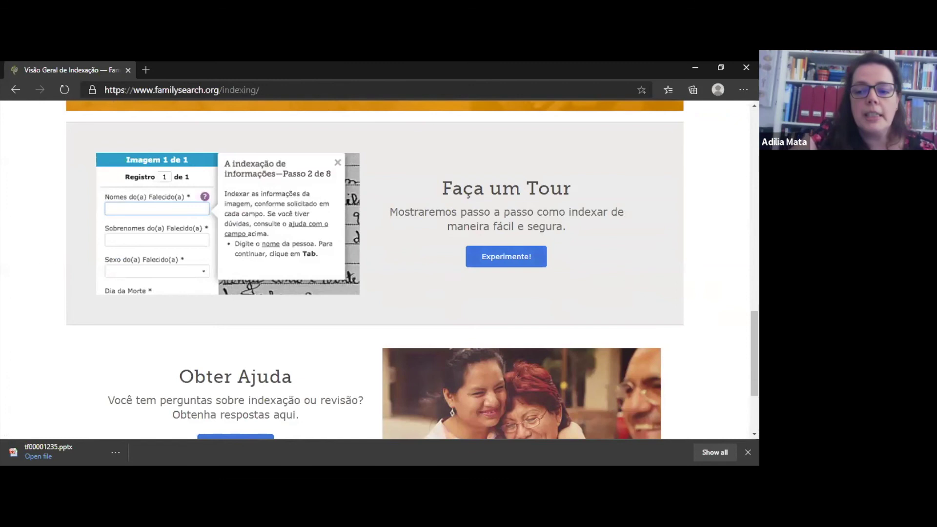
scroll(727, 314, down, 1)
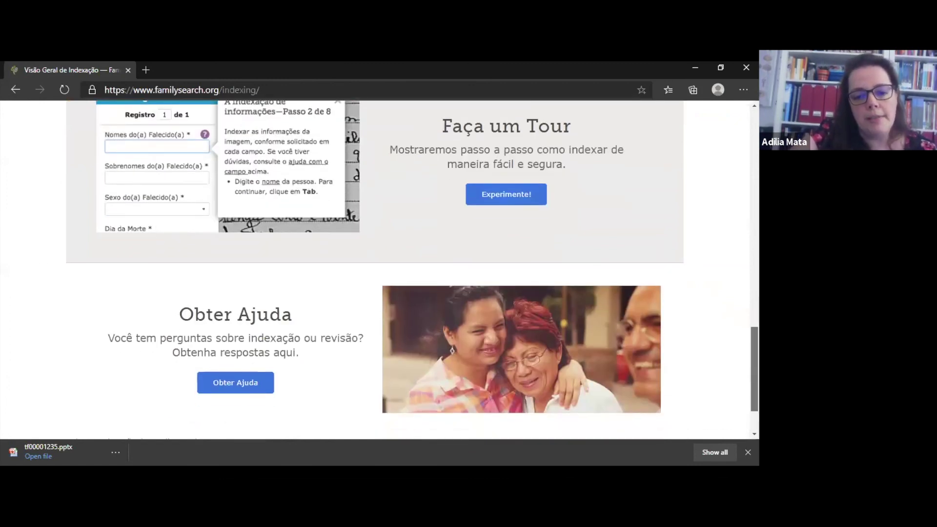
scroll(385, 288, down, 1)
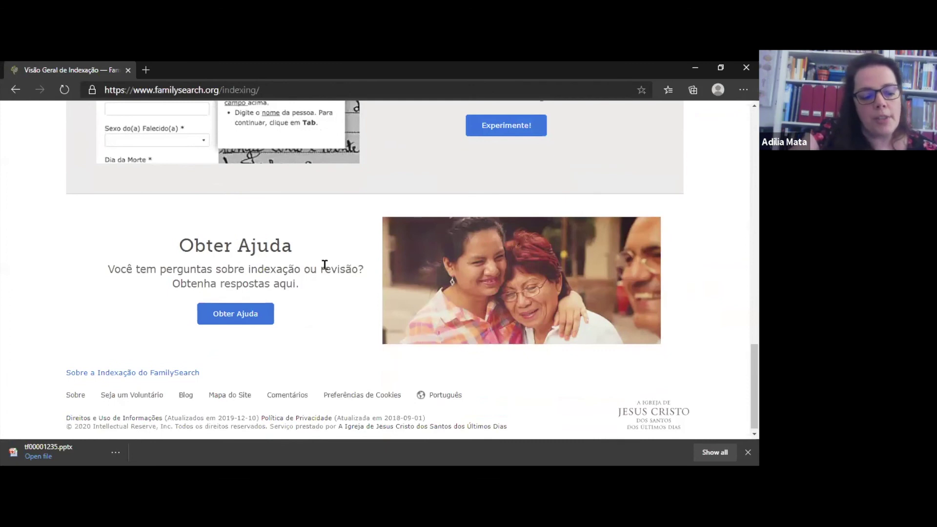
drag(754, 385, 753, 152)
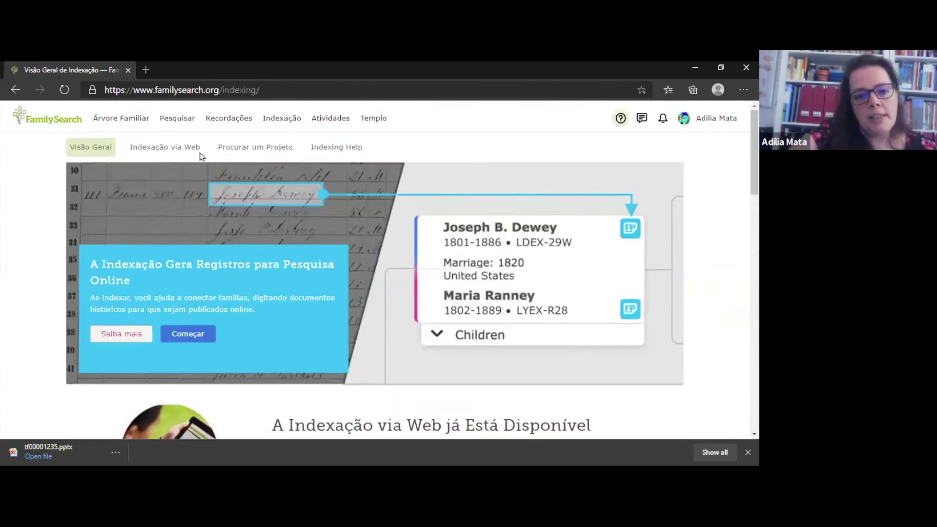
- Open the indexing project finder and examine its introduction and the world map of regions
click(244, 157)
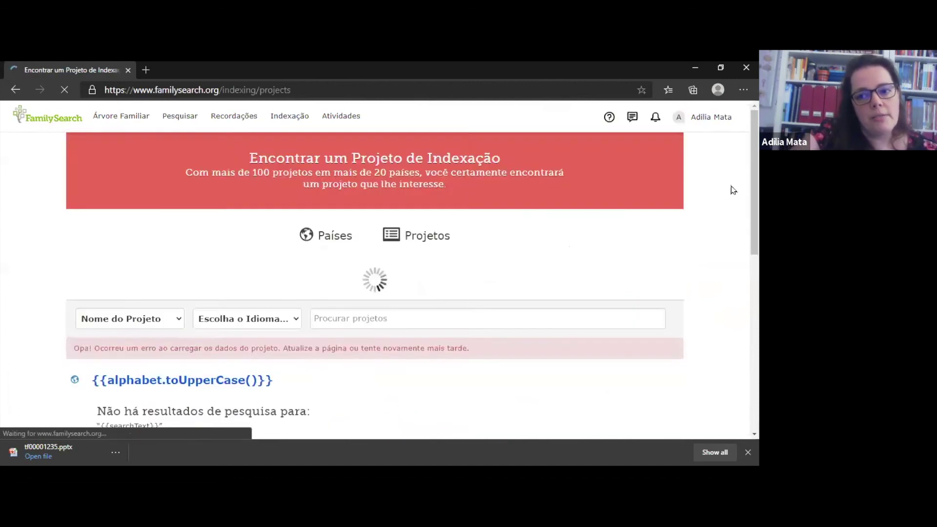
scroll(733, 190, down, 1)
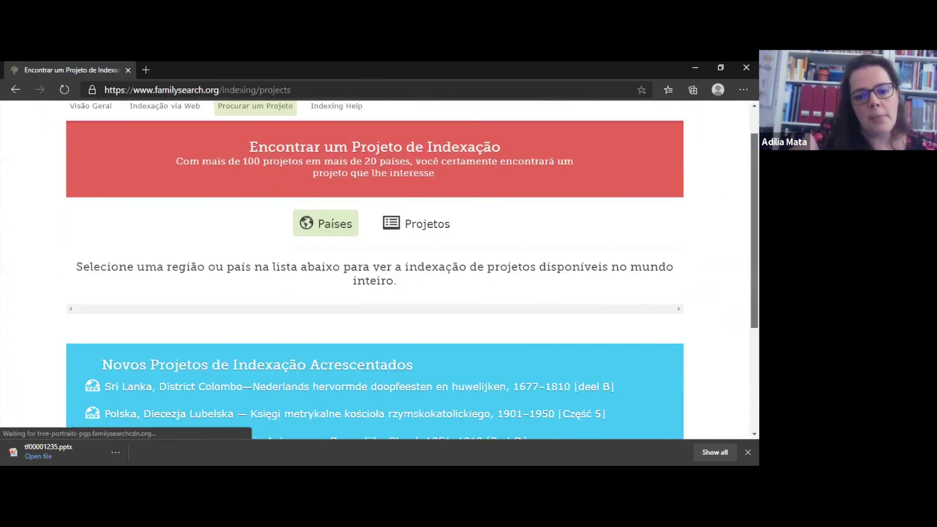
scroll(375, 268, down, 4)
scroll(627, 276, up, 4)
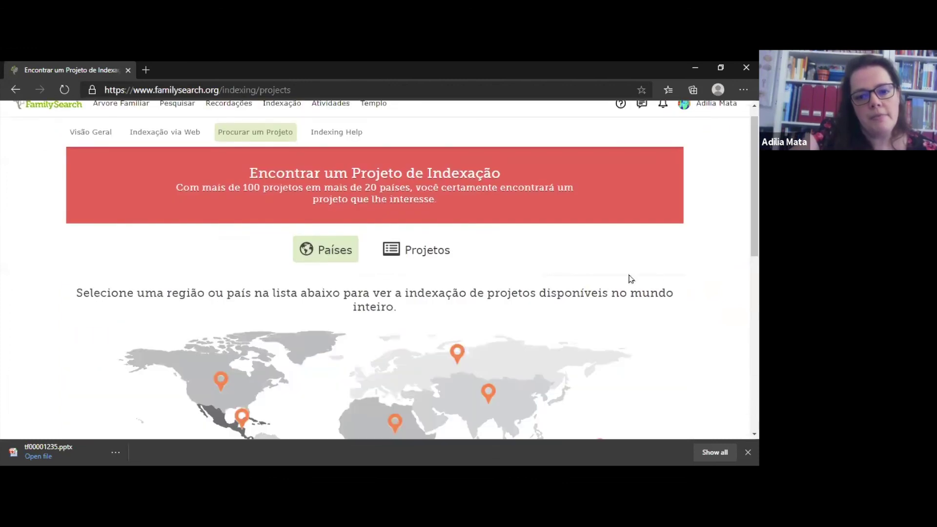
drag(175, 185, 451, 250)
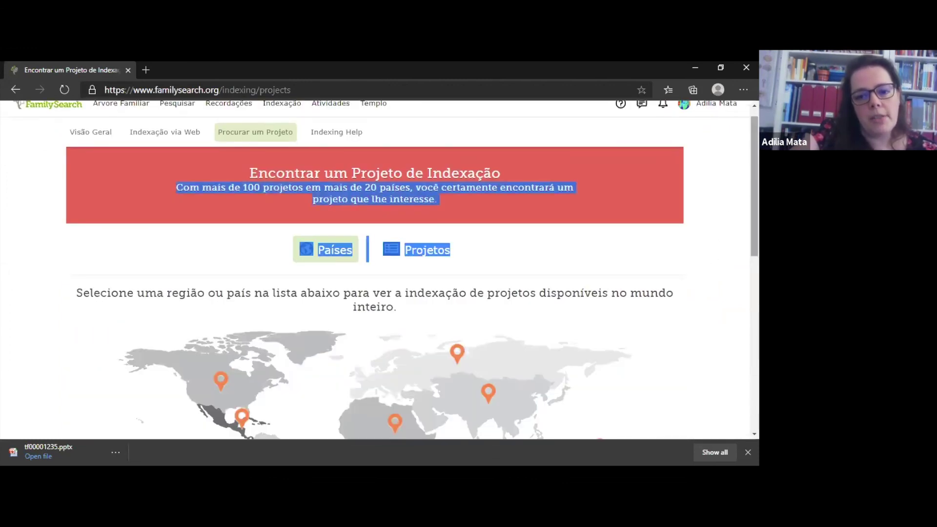
scroll(374, 268, down, 3)
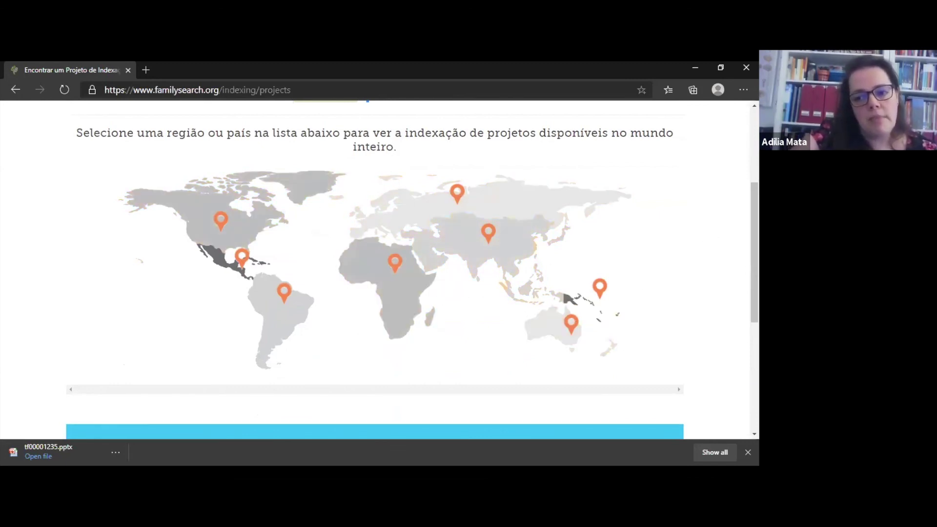
scroll(753, 234, up, 2)
scroll(487, 331, up, 1)
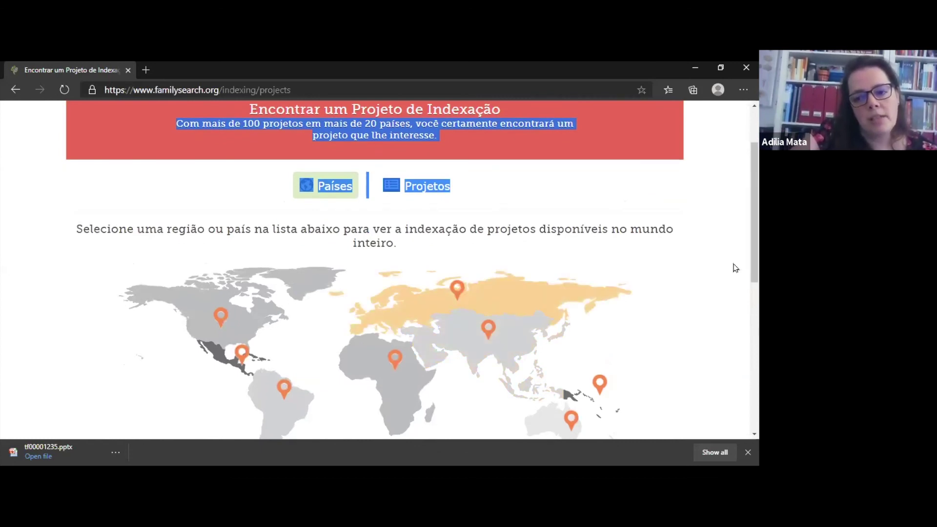
scroll(512, 261, down, 1)
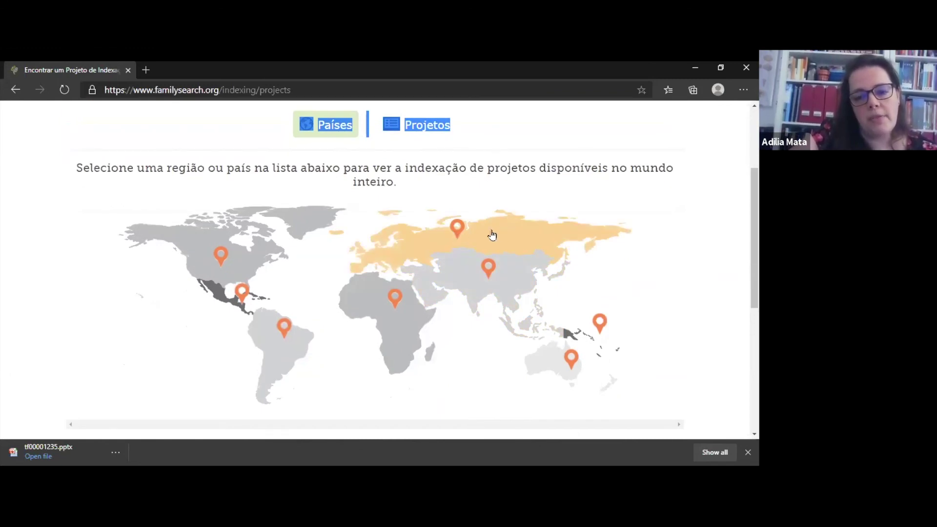
- Check the project map's regional markers for Europe, Central America and South America
click(457, 235)
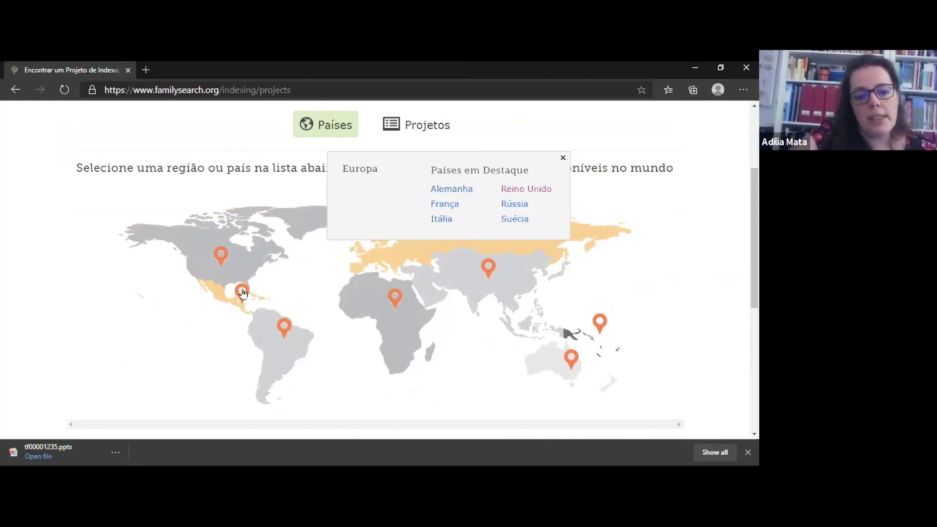
click(243, 293)
click(284, 330)
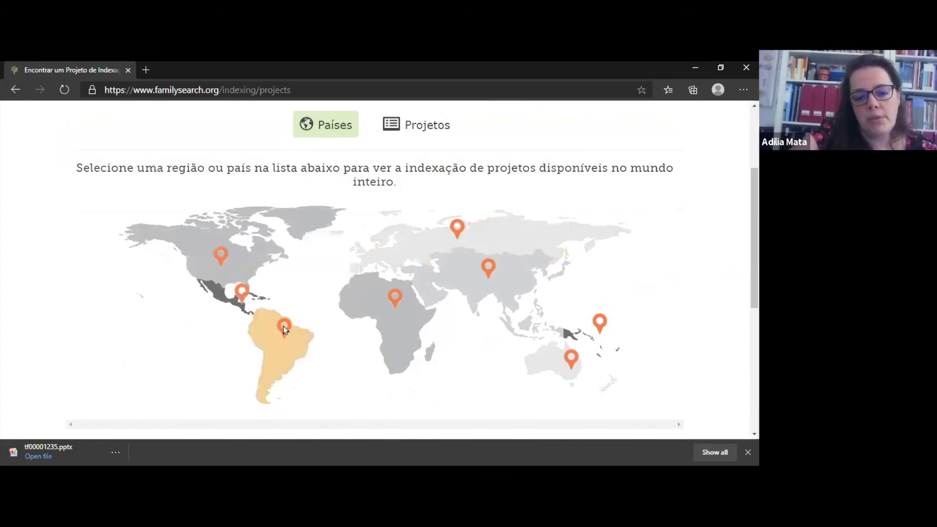
scroll(526, 197, up, 3)
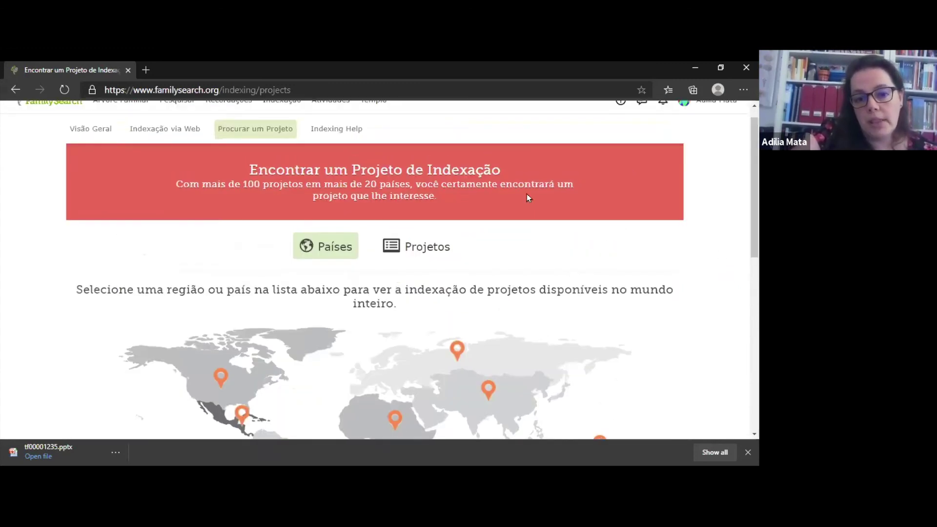
- Open the batch finder from the web indexing page and search the available batches for "Portugal"
click(168, 134)
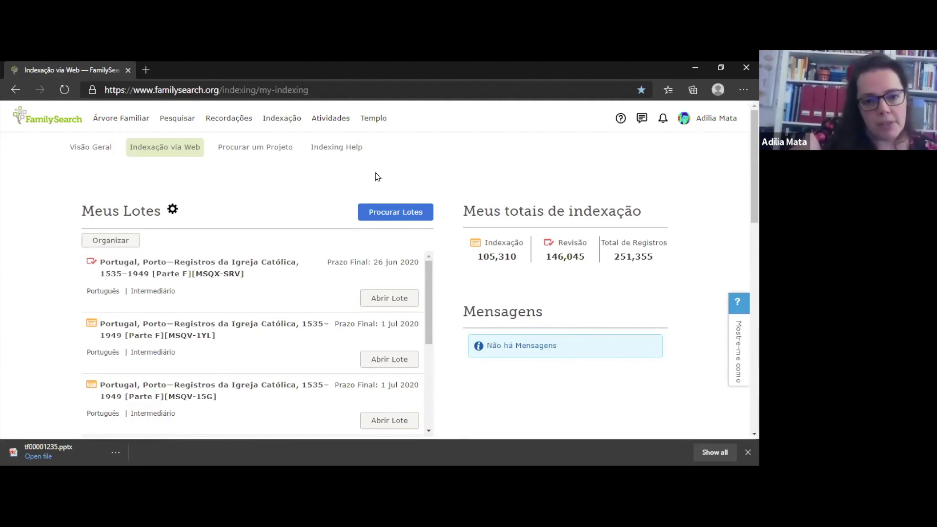
click(381, 215)
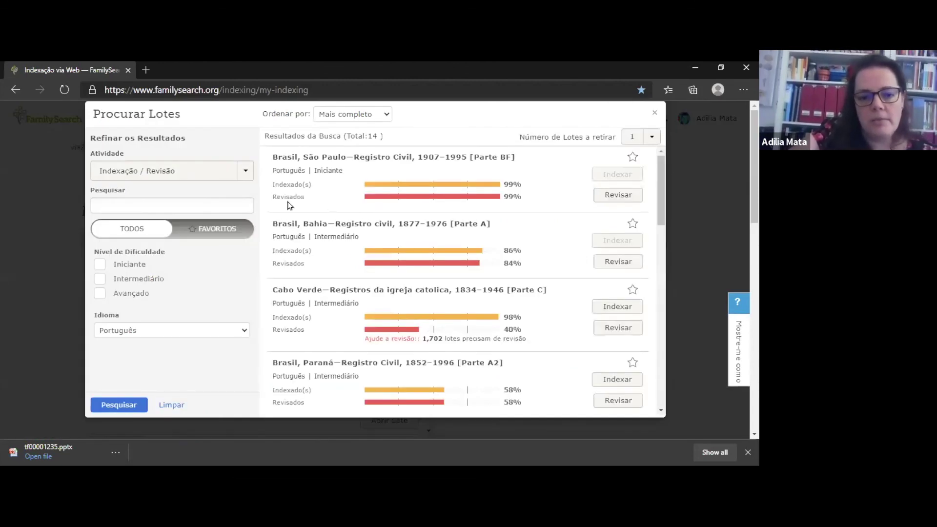
click(138, 205)
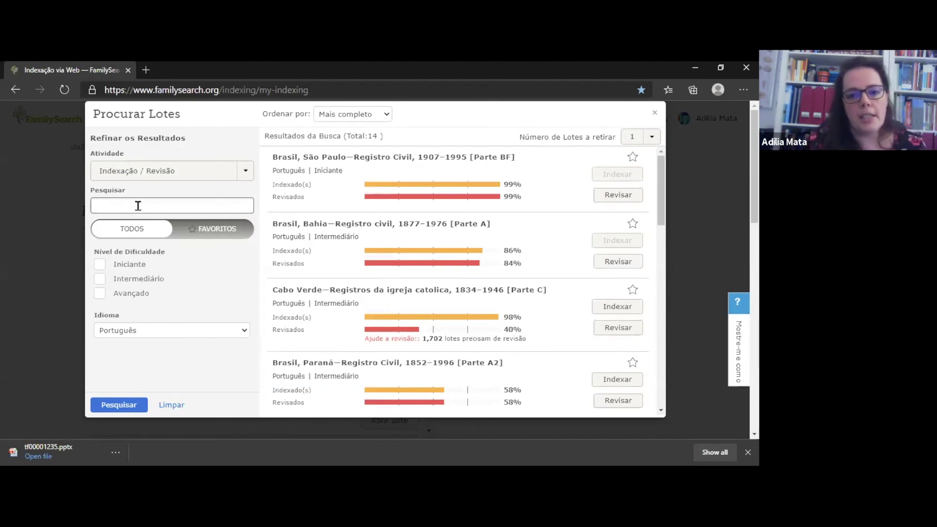
click(138, 205)
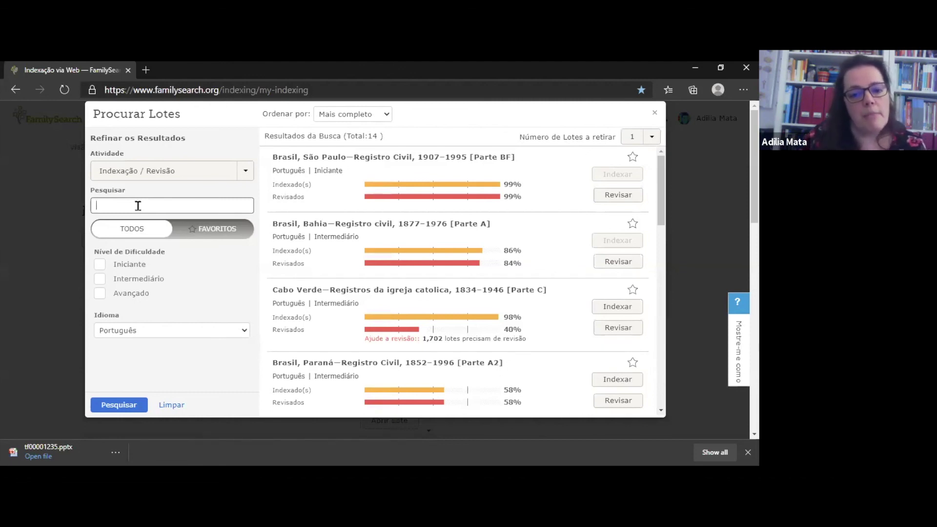
click(138, 206)
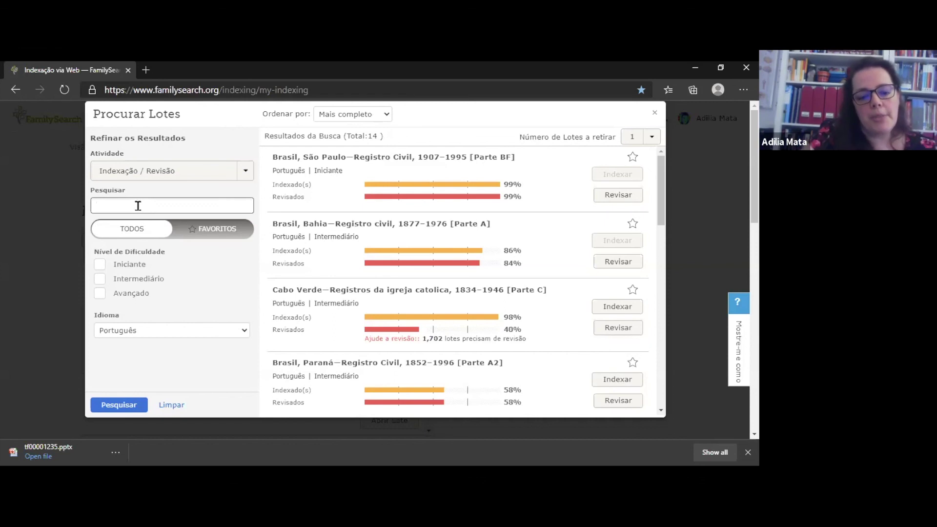
text(portugal)
key(BackSpace)
key(BackSpace)
key(BackSpace)
key(BackSpace)
key(BackSpace)
key(BackSpace)
key(BackSpace)
key(BackSpace)
text(Portugal)
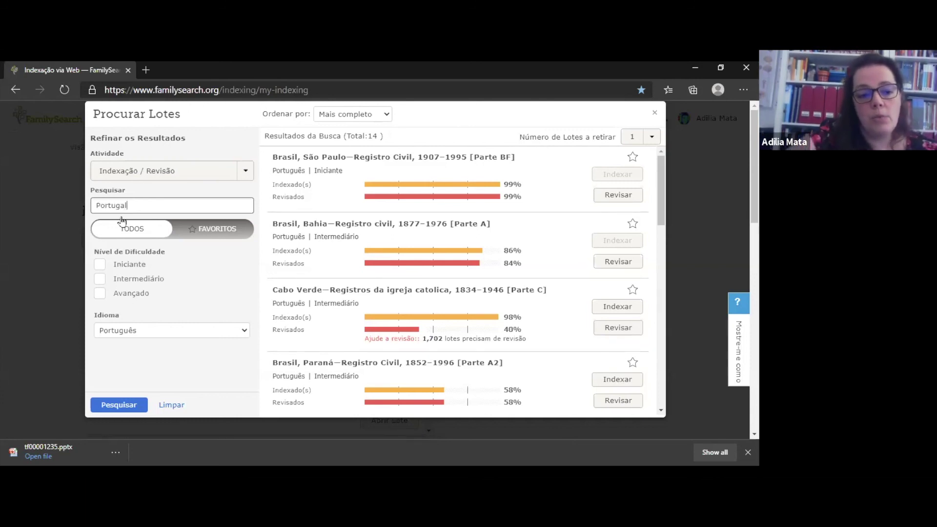
click(124, 407)
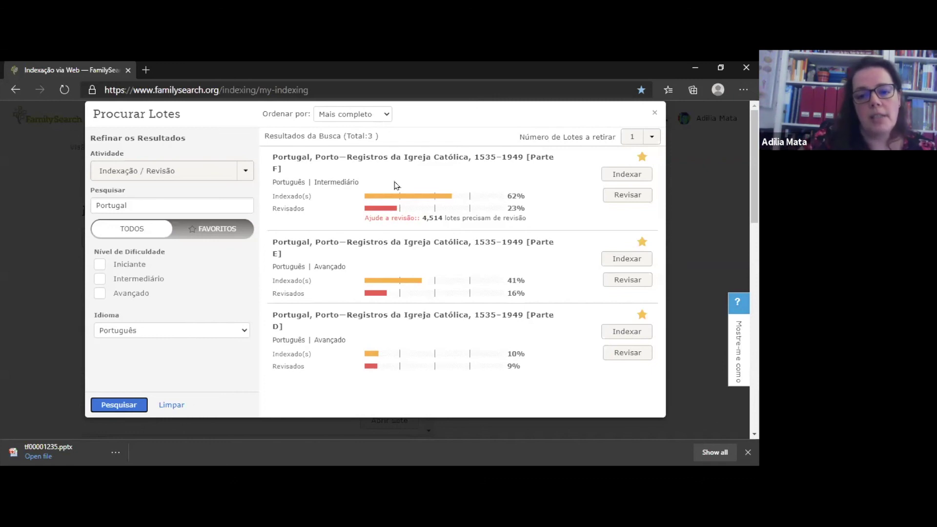
- Retrieve an indexing batch from "Portugal, Porto—Registros da Igreja Católica, 1535–1949 [Parte F]" and enlarge the first image around record No. 90
click(609, 177)
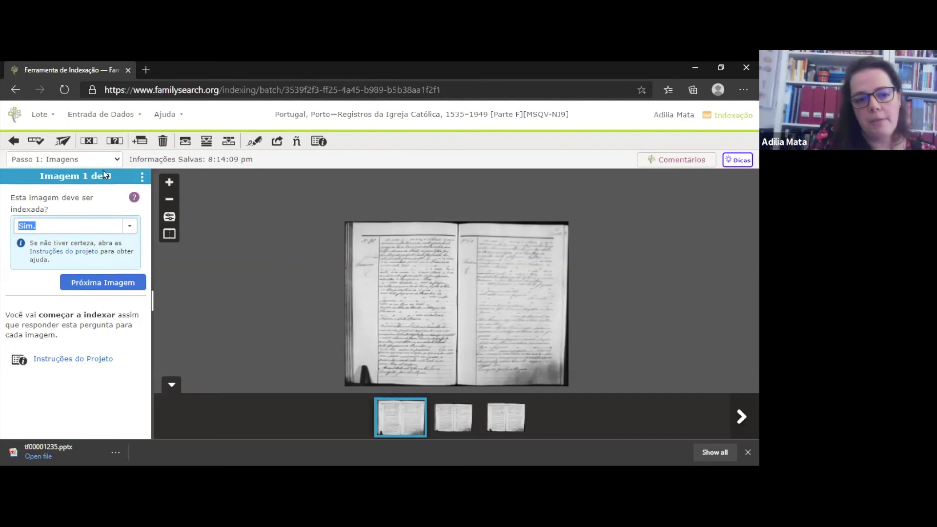
click(169, 183)
drag(293, 285, 322, 404)
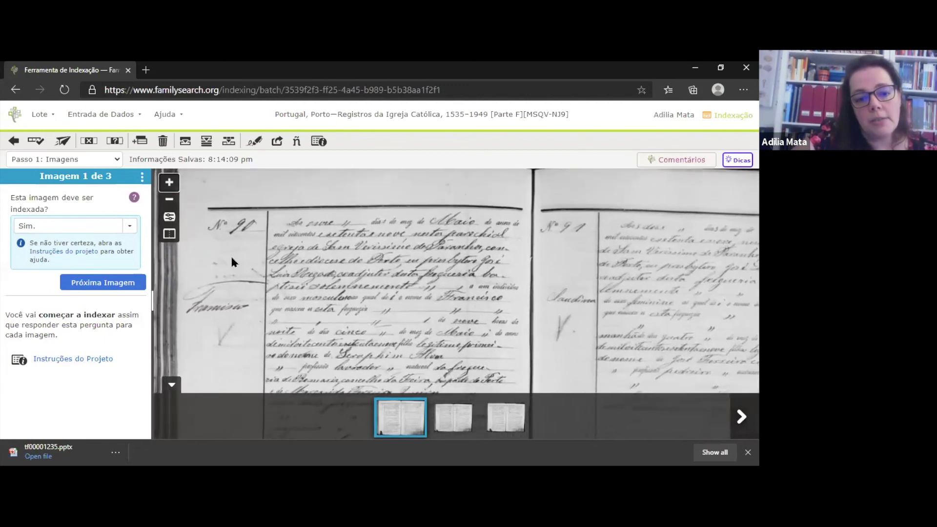
click(170, 182)
drag(195, 218, 314, 244)
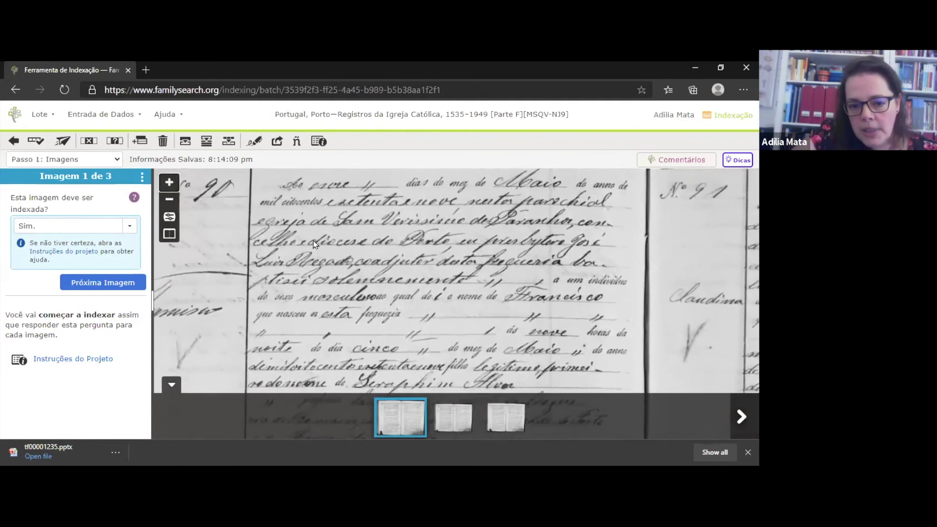
drag(344, 282, 350, 322)
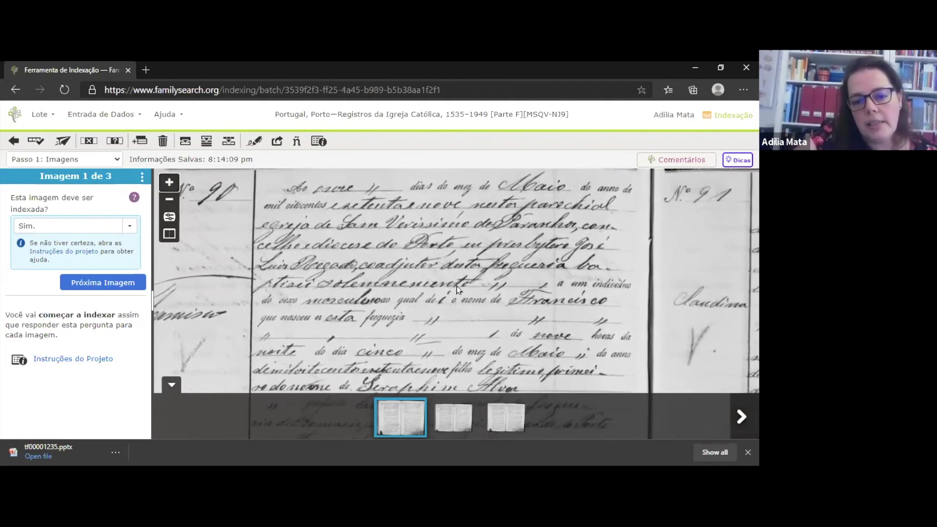
drag(484, 275, 433, 302)
click(168, 199)
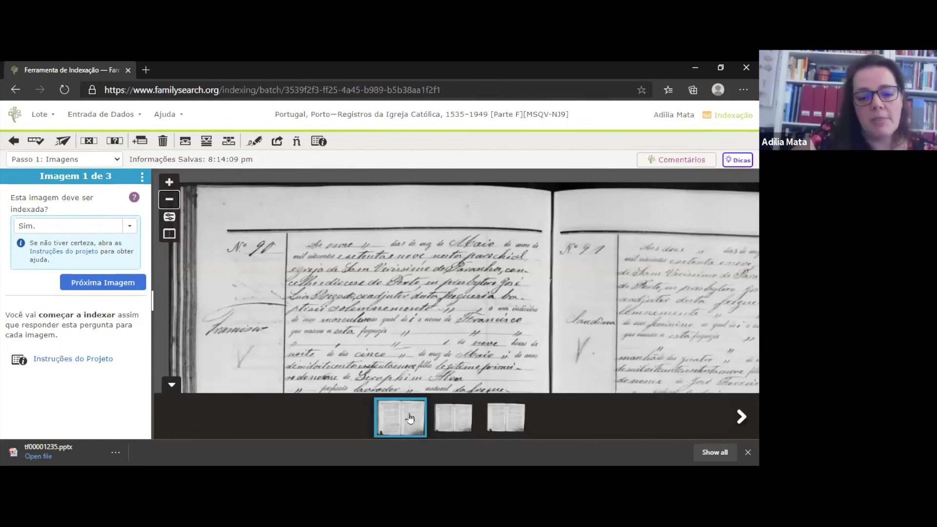
- Compare the record numbers on the batch's three images, returning to record No. 90 on the first image
click(442, 420)
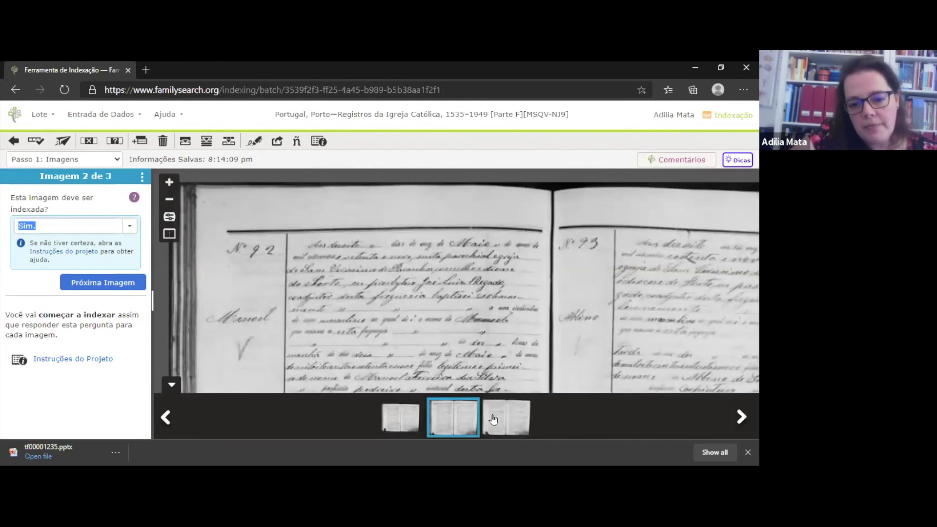
click(493, 418)
click(398, 416)
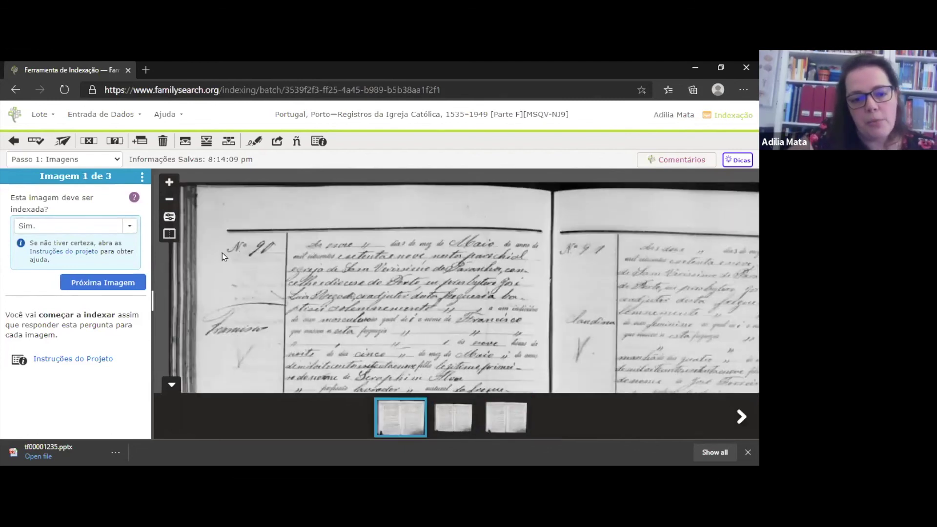
click(448, 414)
click(493, 419)
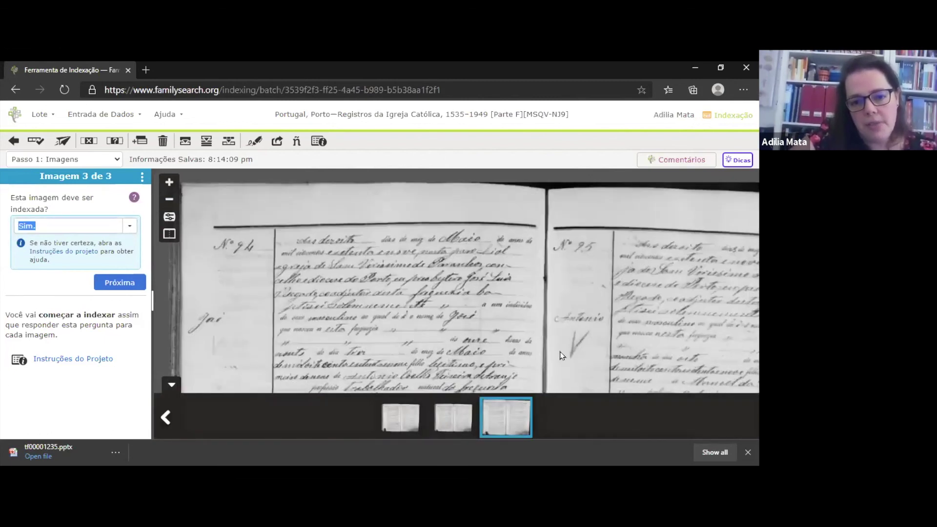
click(399, 417)
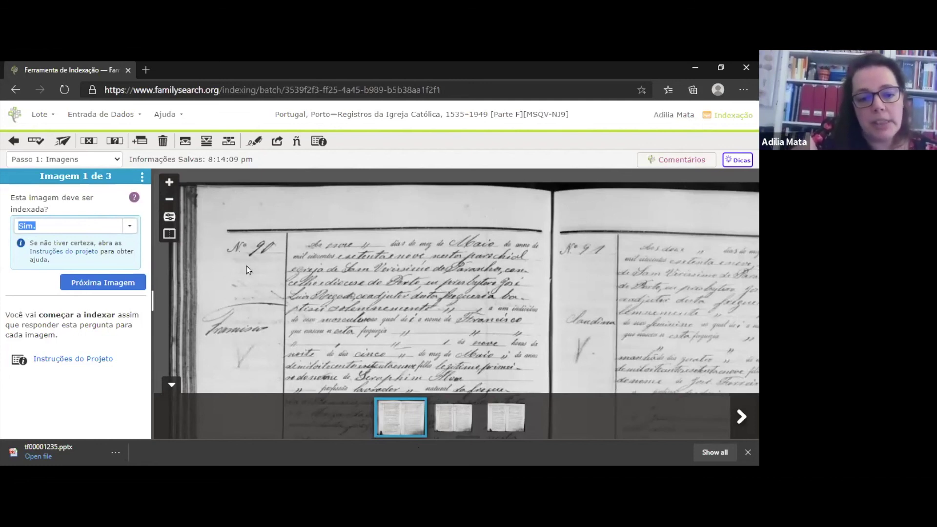
drag(268, 295, 266, 285)
scroll(266, 285, down, 1)
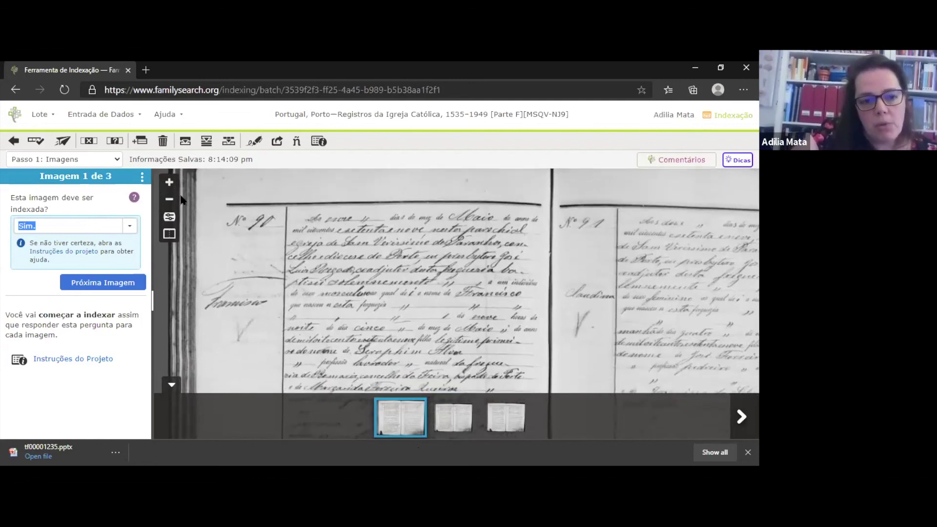
- Keep "Sim." as the answer to whether each of the batch's images should be indexed, and proceed to the records stage
click(131, 226)
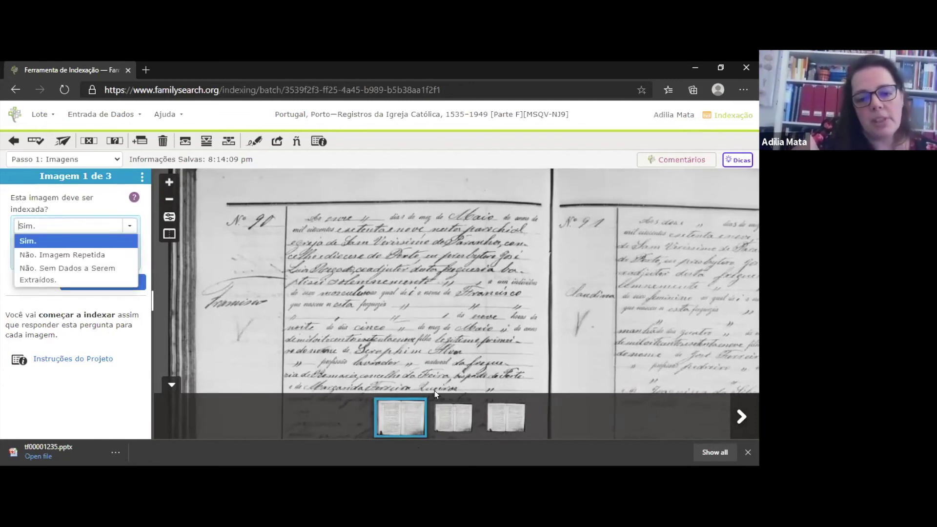
click(441, 412)
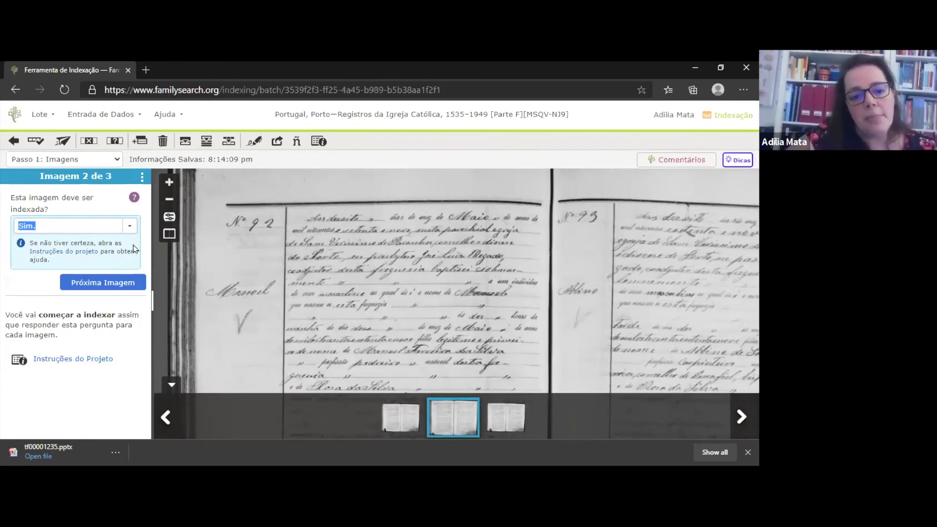
click(110, 226)
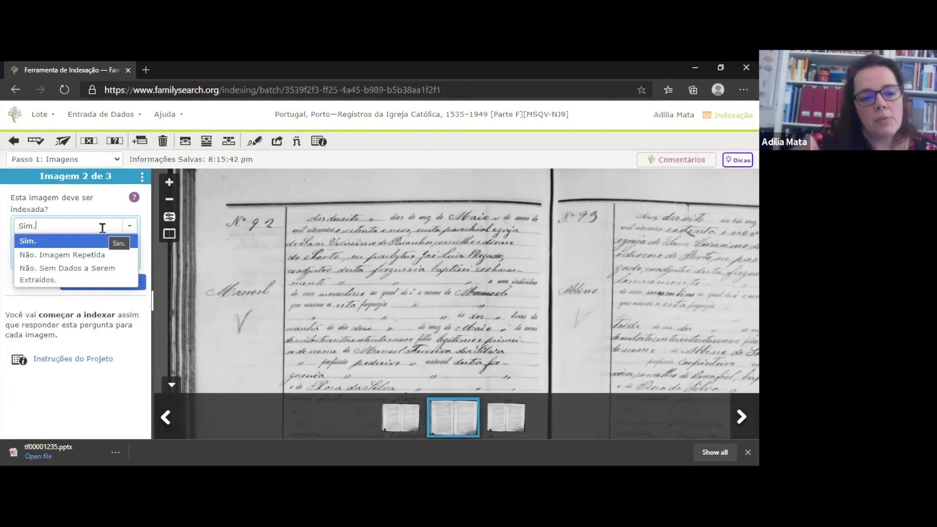
click(147, 227)
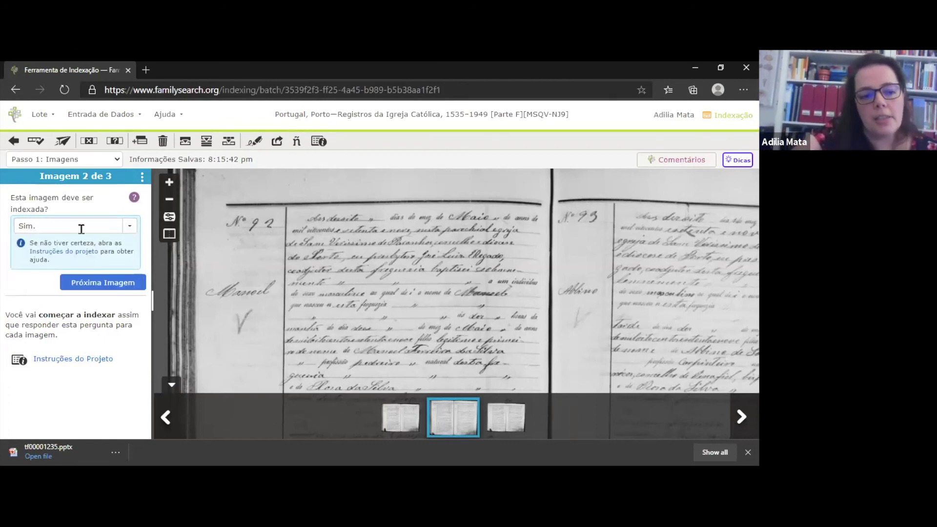
click(130, 286)
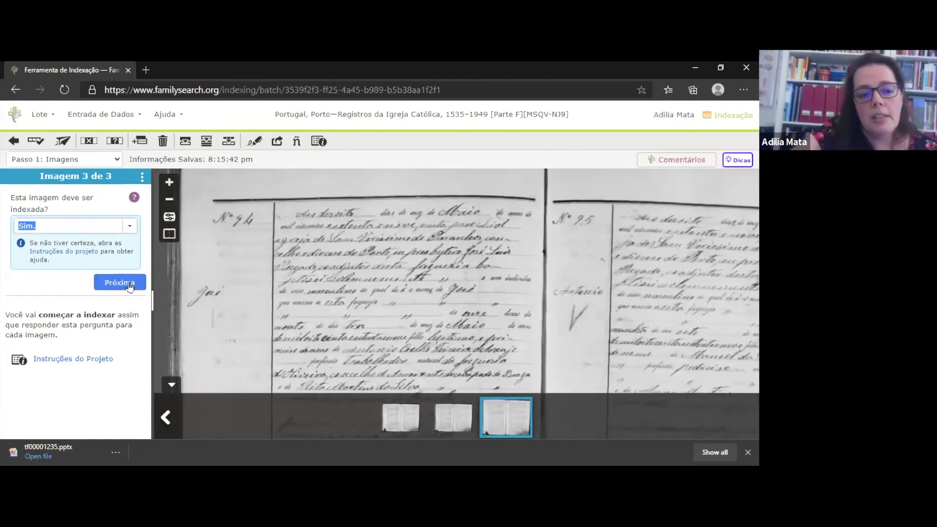
click(130, 285)
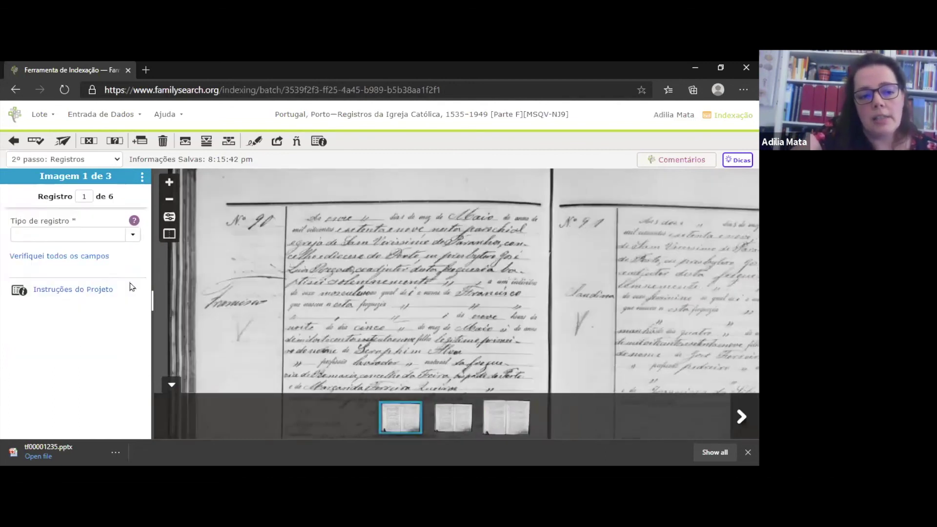
- Set the record type of record 1 on the first image to "Batismo"
click(133, 235)
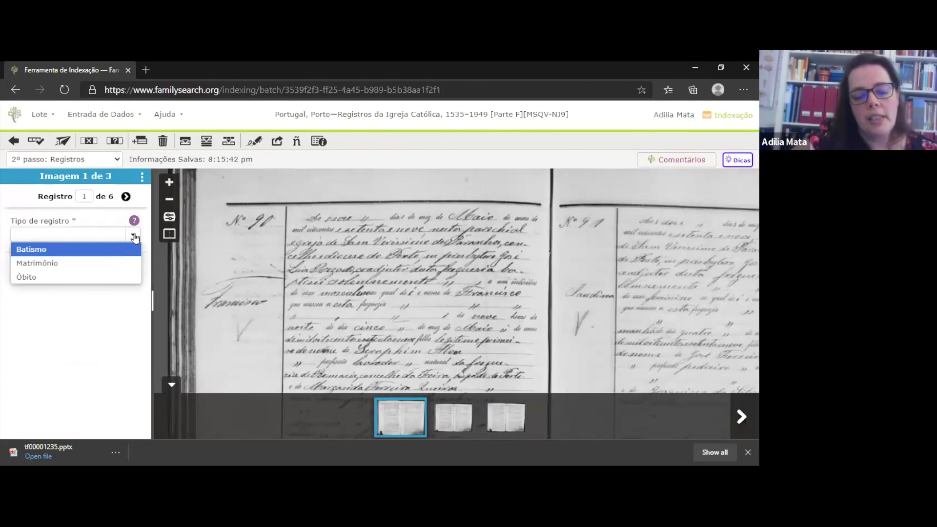
text(B)
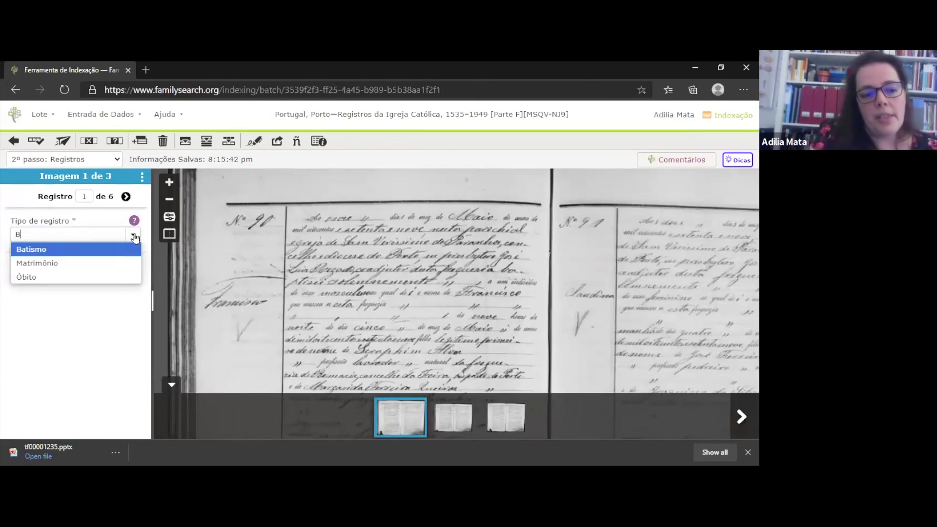
click(111, 249)
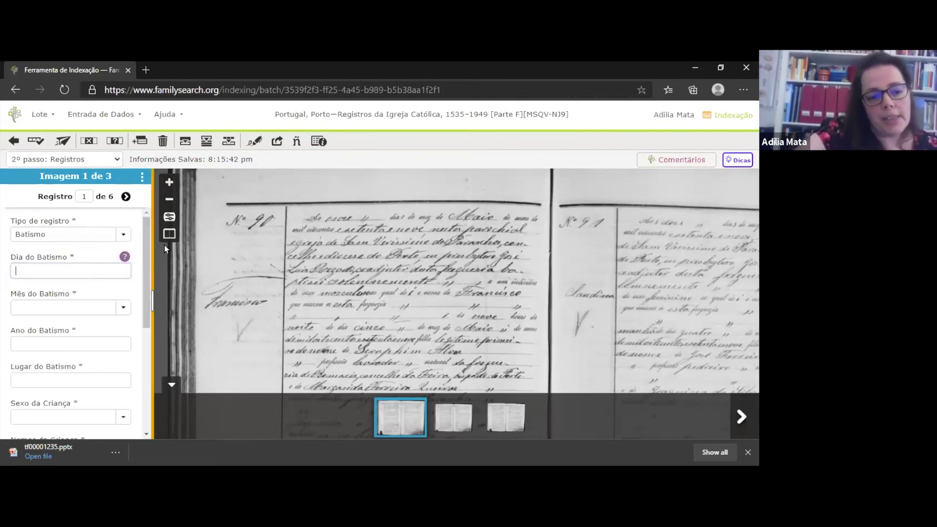
drag(148, 246, 142, 229)
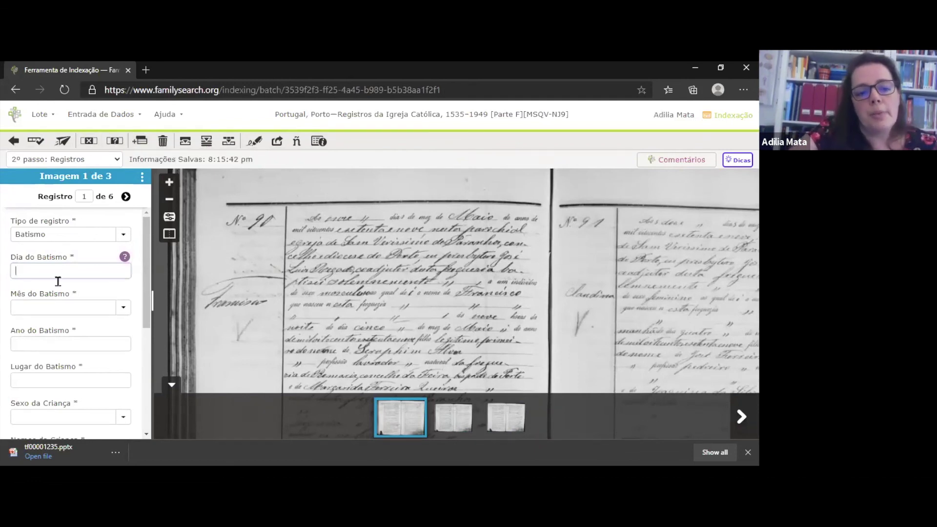
- Mark the baptism day of record 1 as blank while viewing record No. 90 enlarged
click(80, 266)
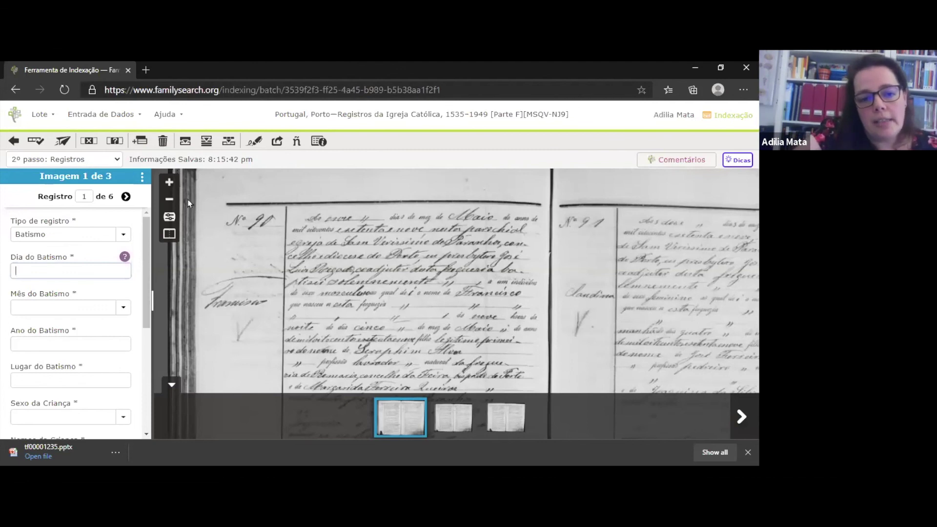
click(169, 182)
drag(232, 230, 304, 269)
click(64, 268)
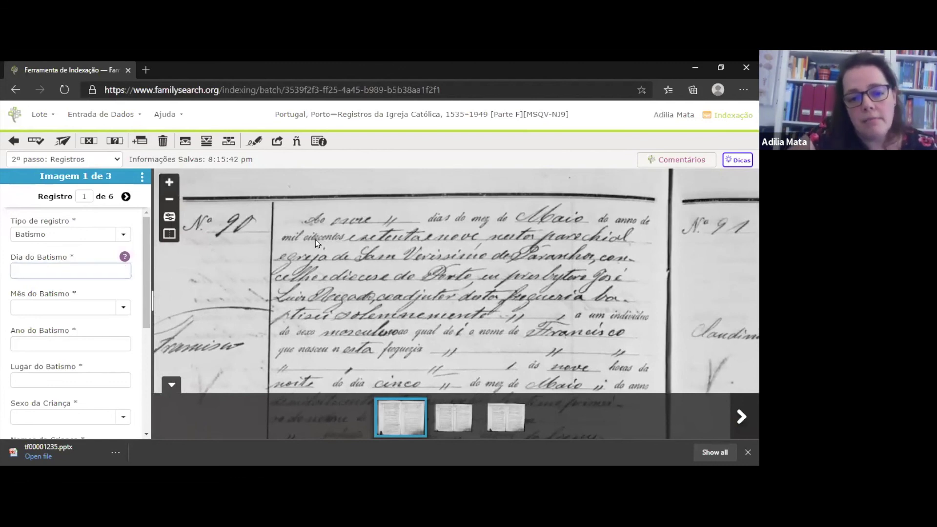
click(88, 141)
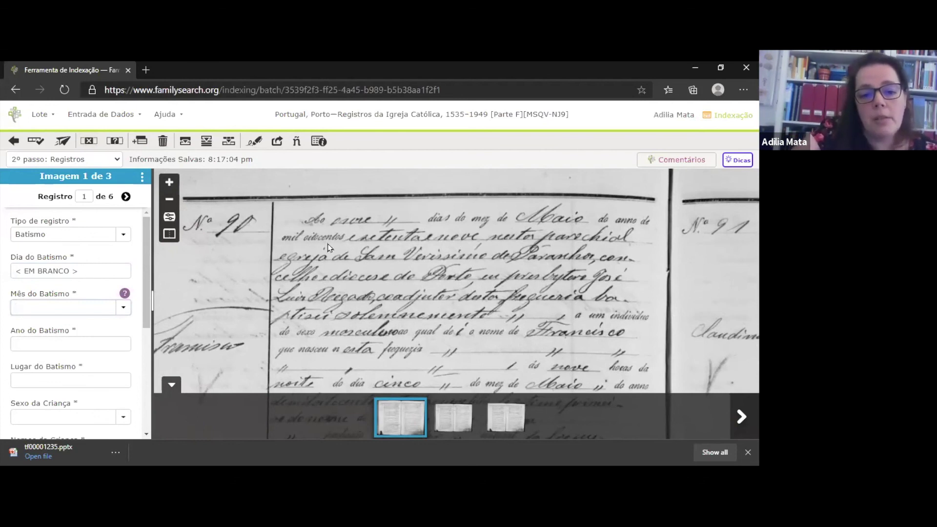
- Enter the baptism date of record 1 as day 9, month Mai and year 1879
click(18, 270)
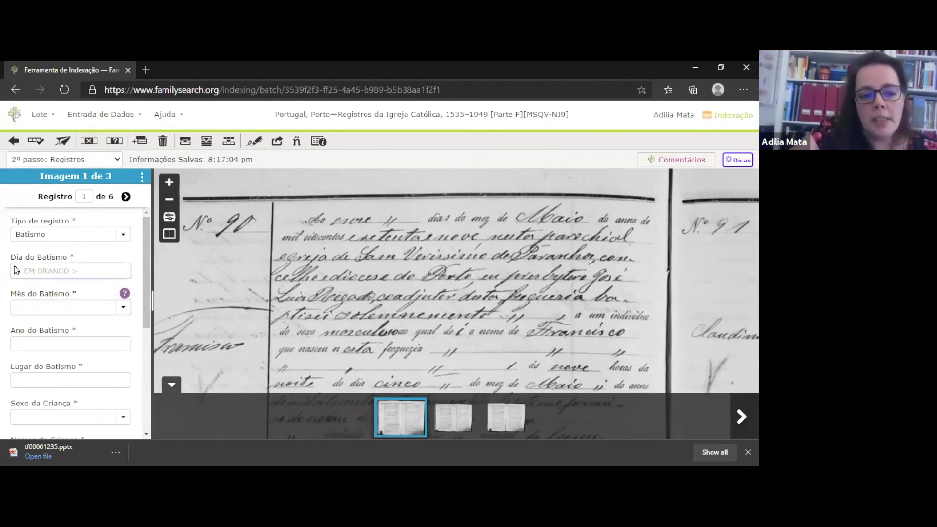
text(9)
key(Tab)
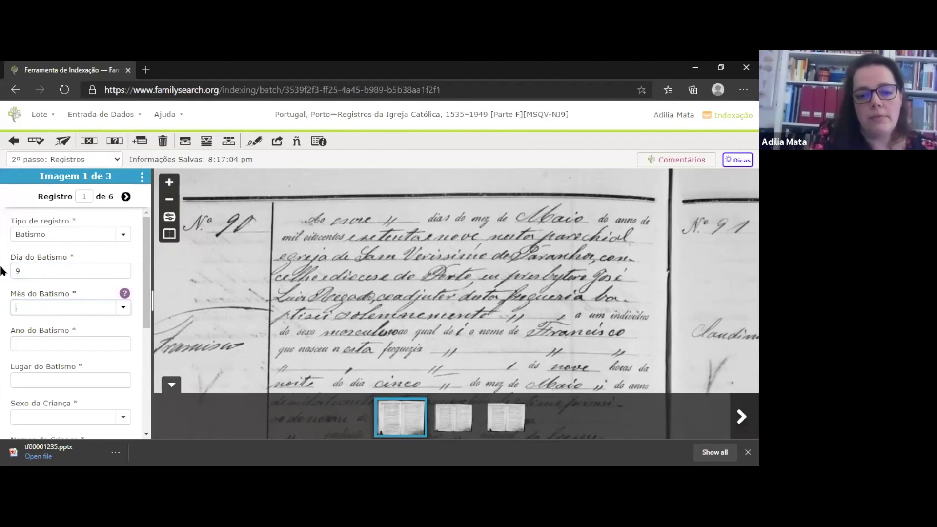
key(Tab)
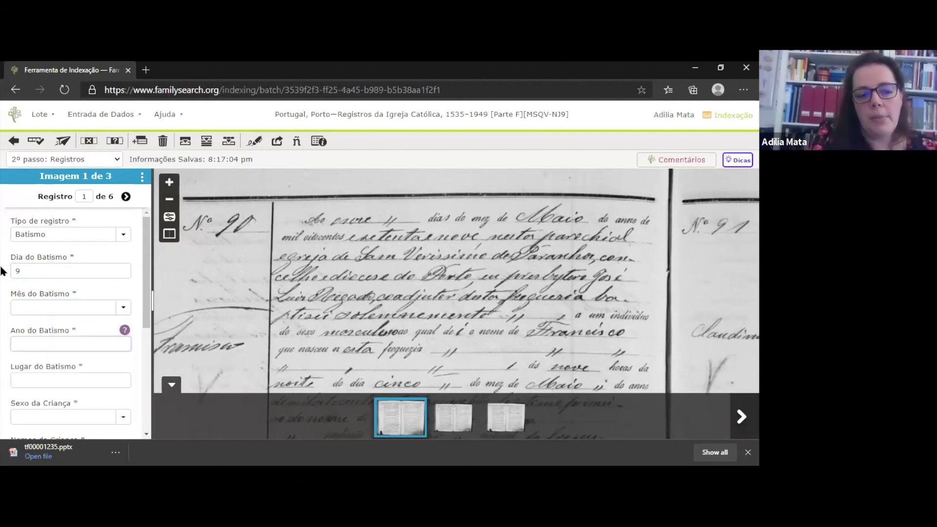
click(27, 306)
text(Mai)
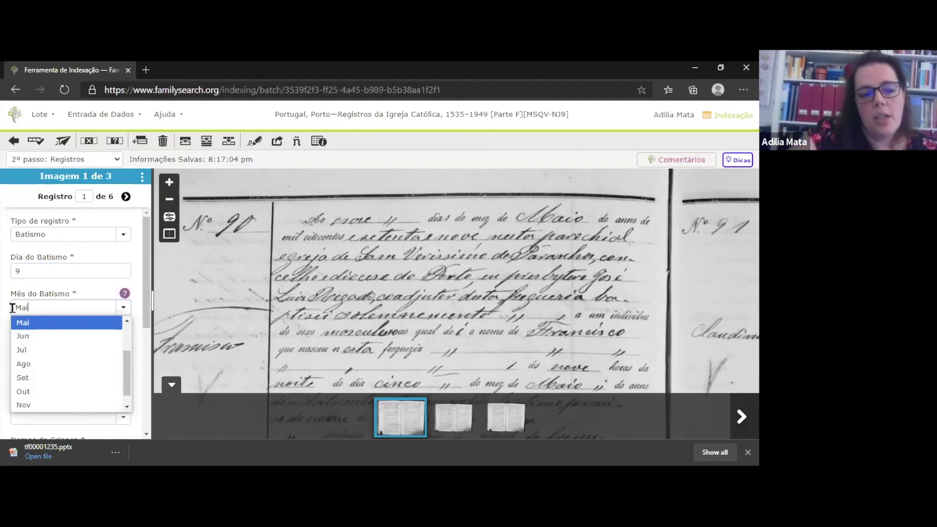
click(24, 322)
key(Tab)
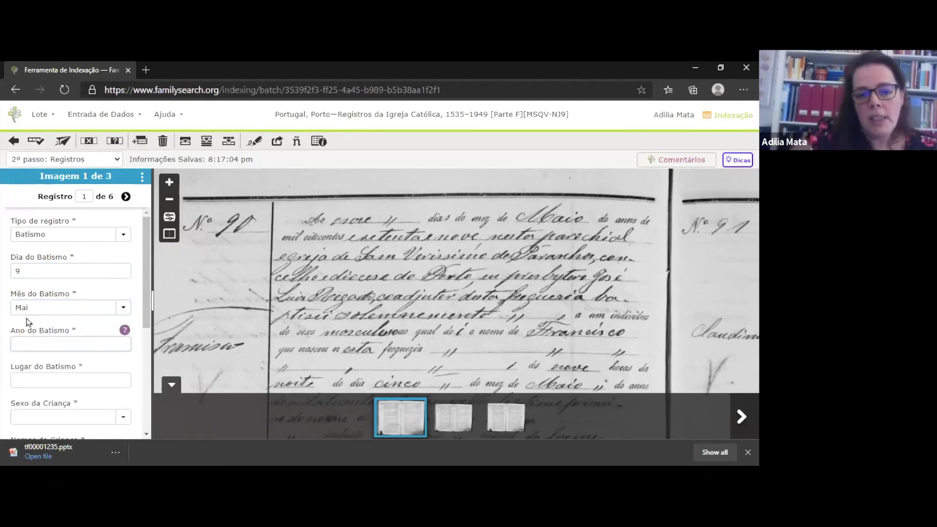
text(1879)
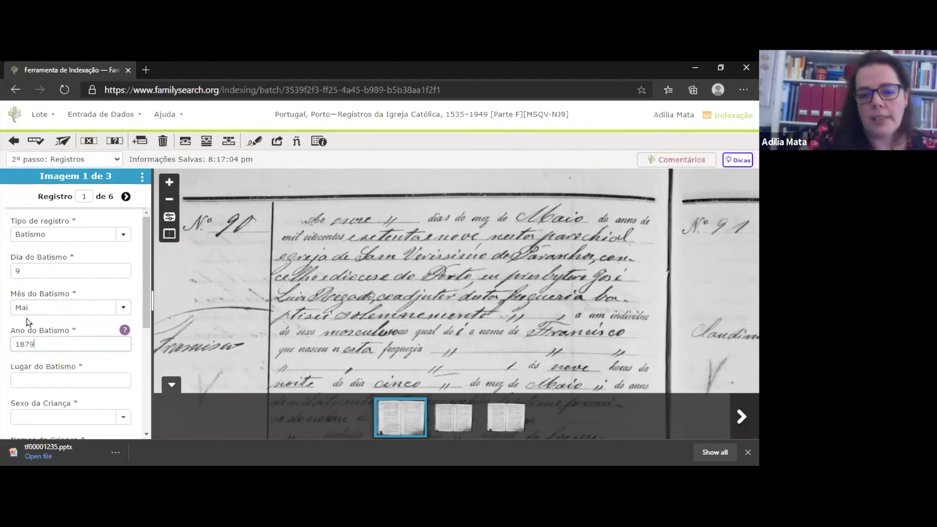
key(Tab)
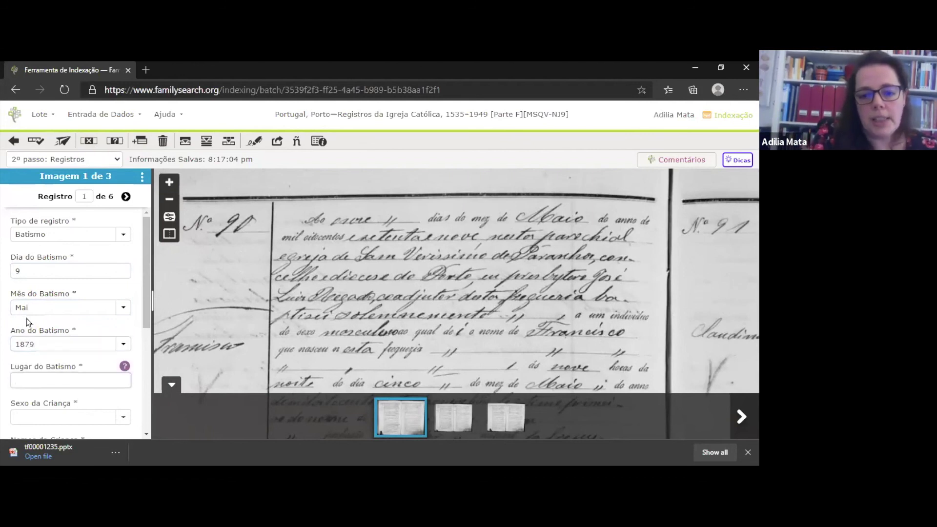
- Enter "Paranhos, Porto" as the baptism place and set the child's sex to Masculino
text(Paranhos, Porto)
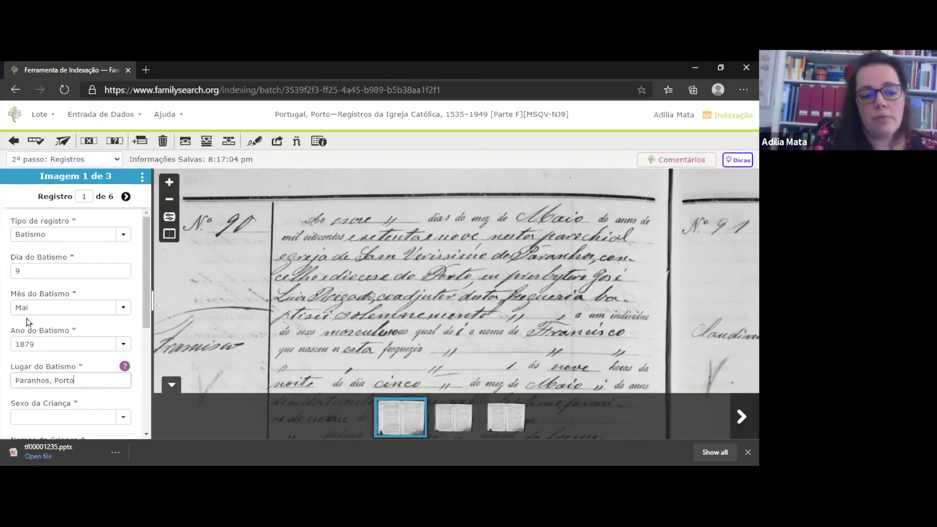
key(Tab)
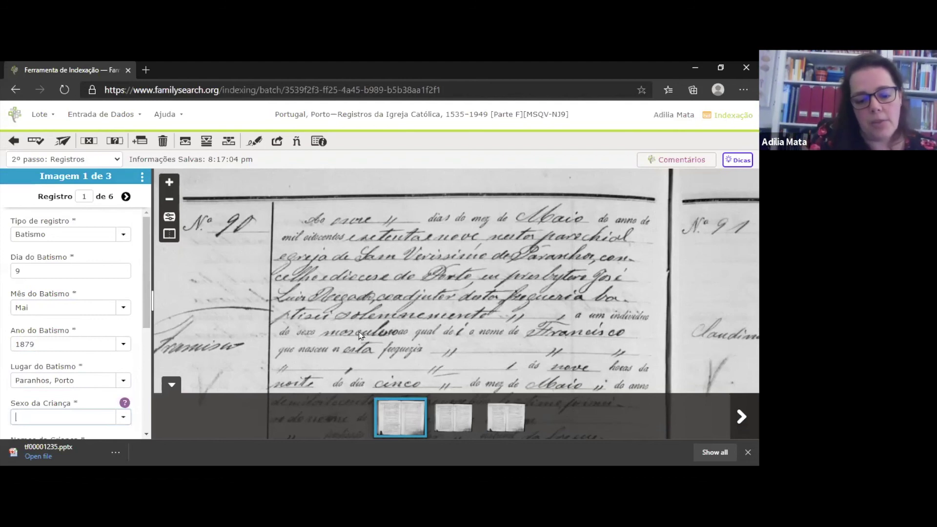
text(m)
key(Tab)
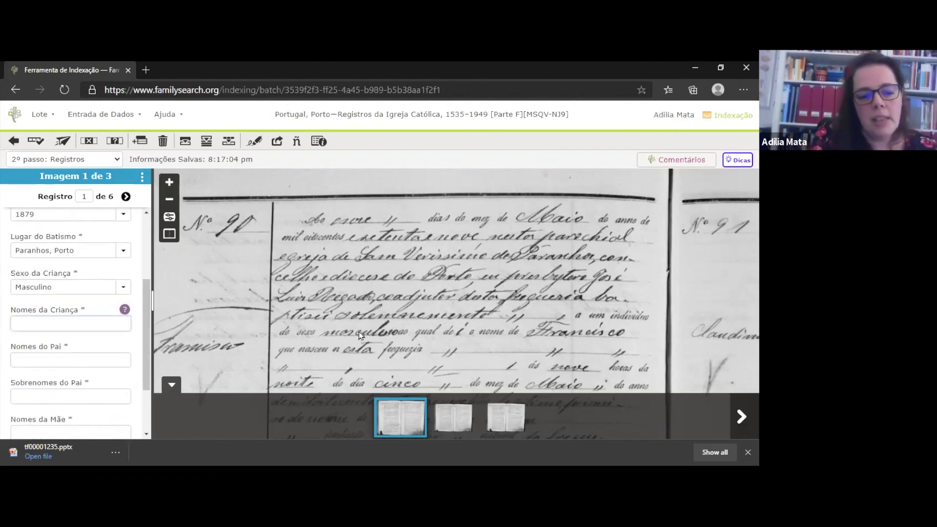
- Enter the child's given name as written in record No. 90
text(Fra)
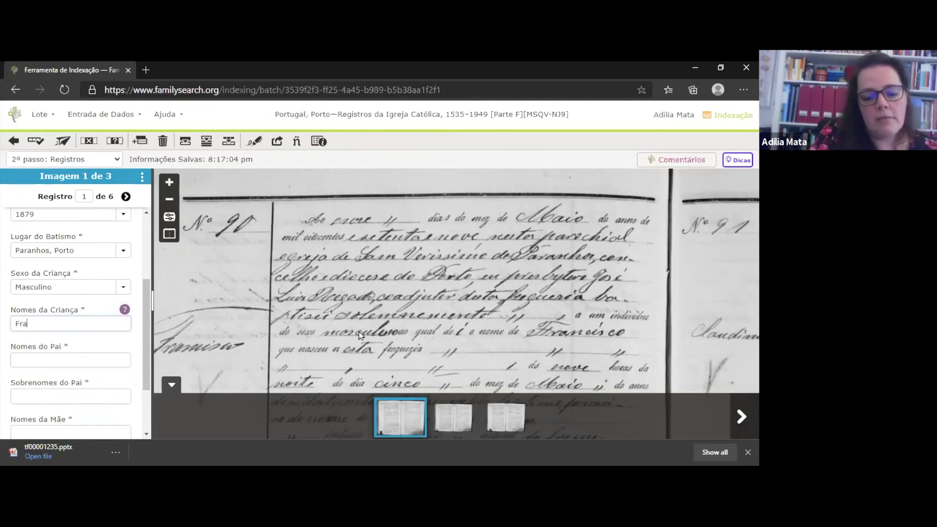
text(ncisco)
key(Tab)
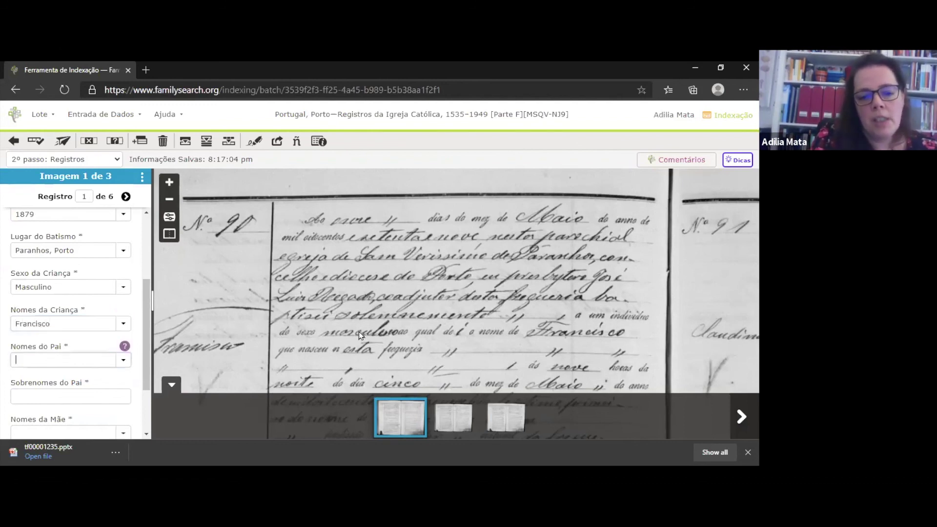
- Enter the father's given name and surname as written in record No. 90
scroll(334, 308, down, 5)
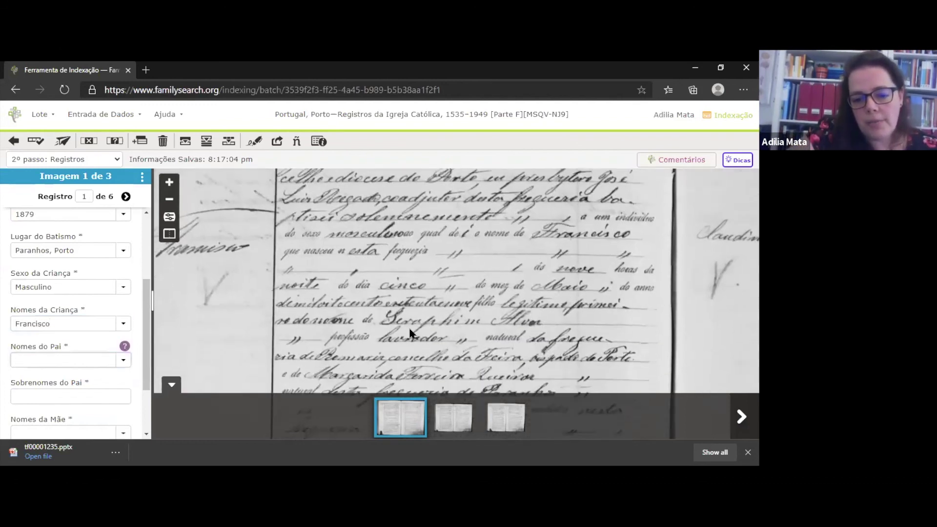
scroll(409, 305, down, 1)
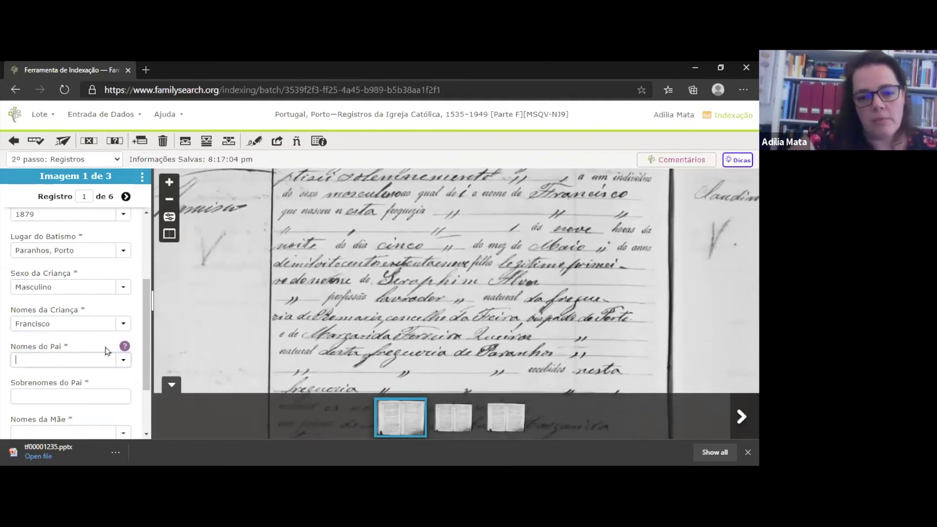
text(SerA)
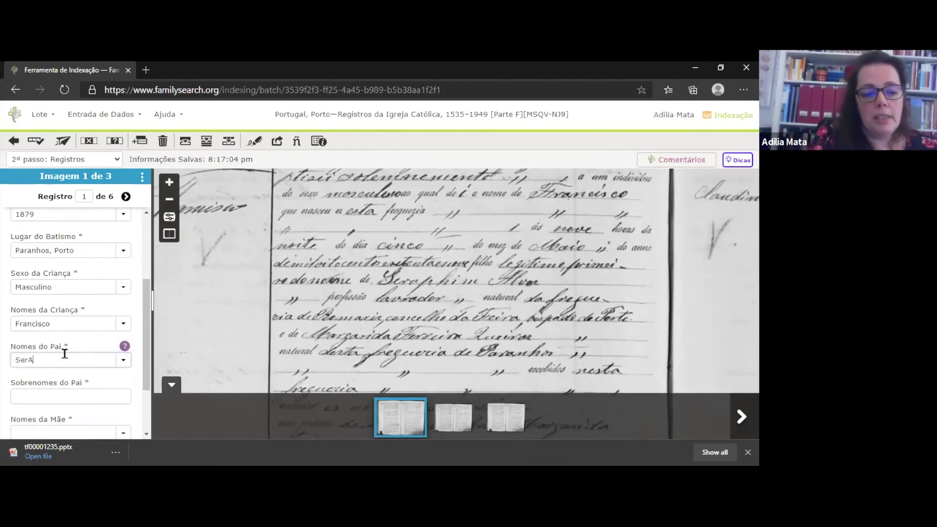
key(Tab)
key(shift+Tab)
key(BackSpace)
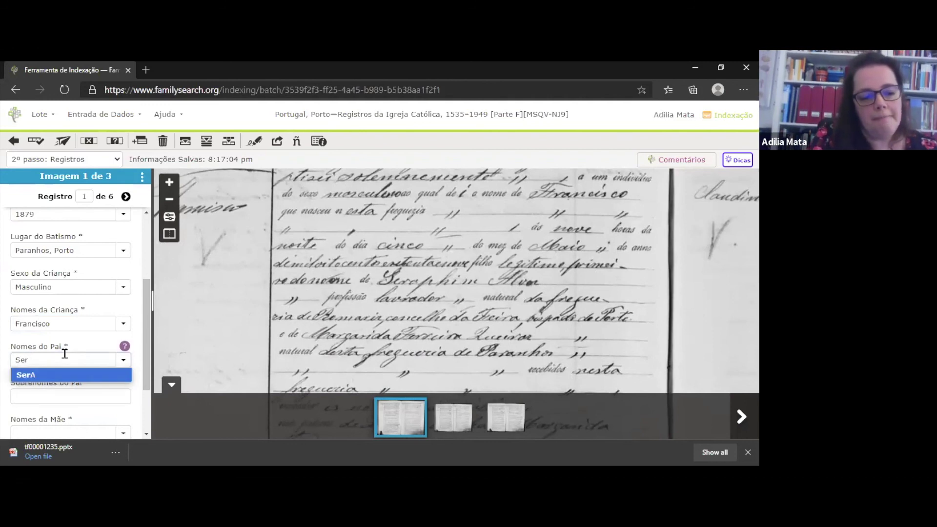
text(A)
key(BackSpace)
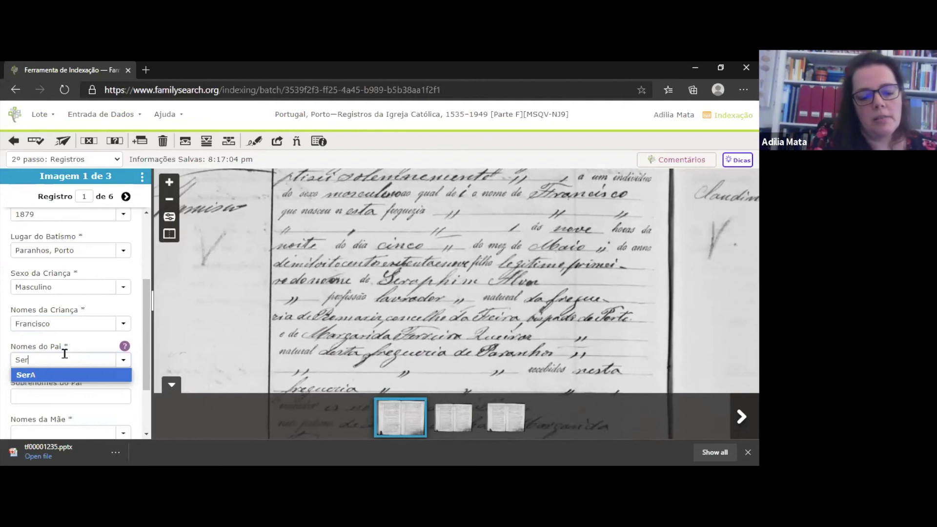
text(aphim)
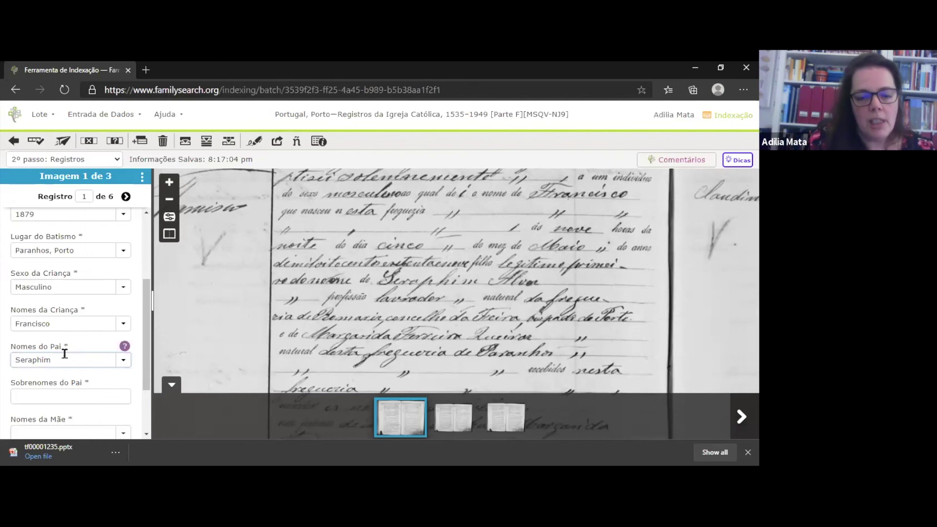
key(Tab)
text(Alves)
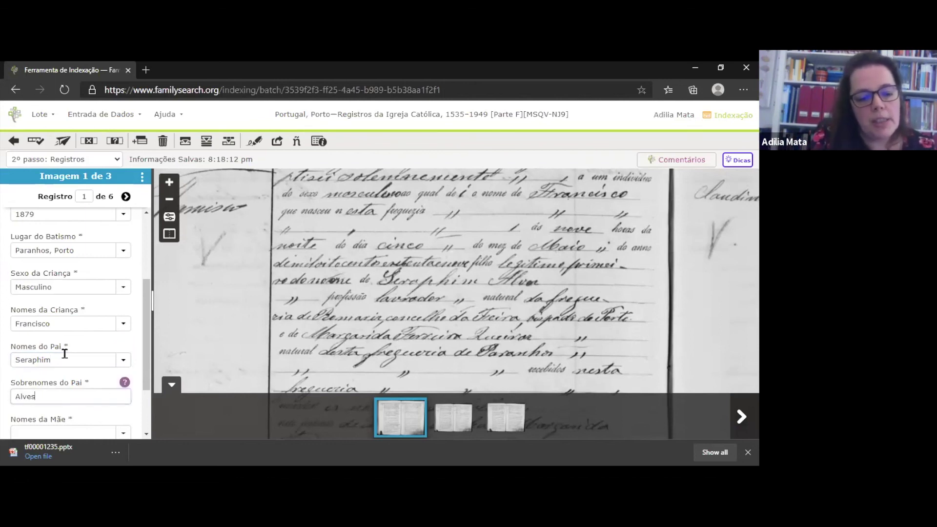
key(Tab)
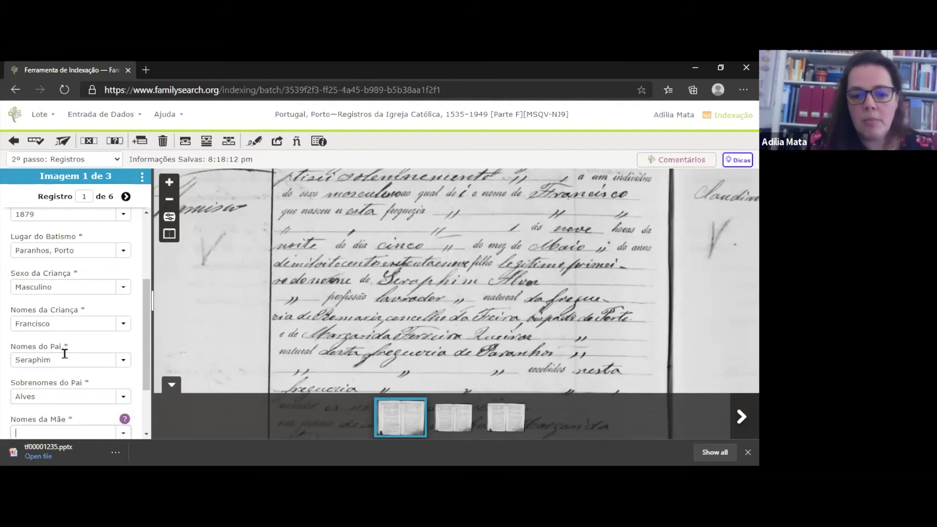
- Enter the mother's given name and surnames as written in record No. 90
text(M)
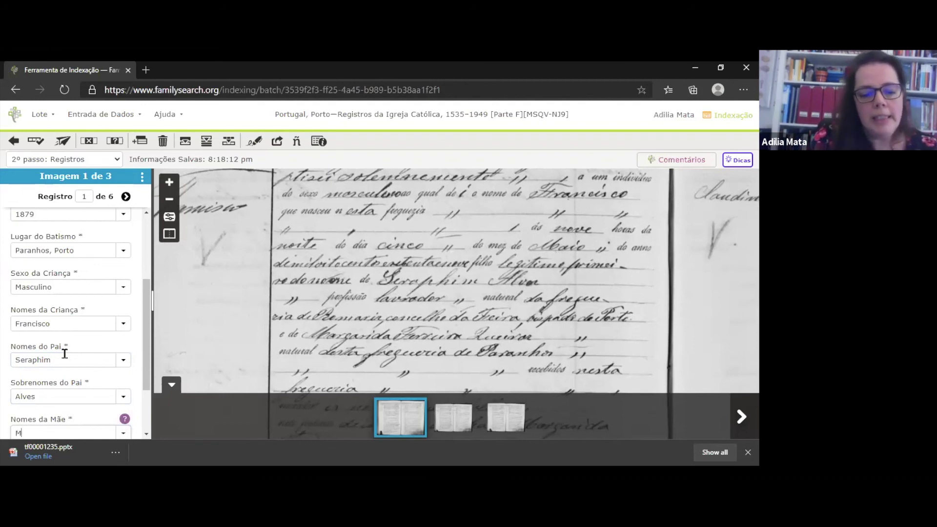
text(argarida)
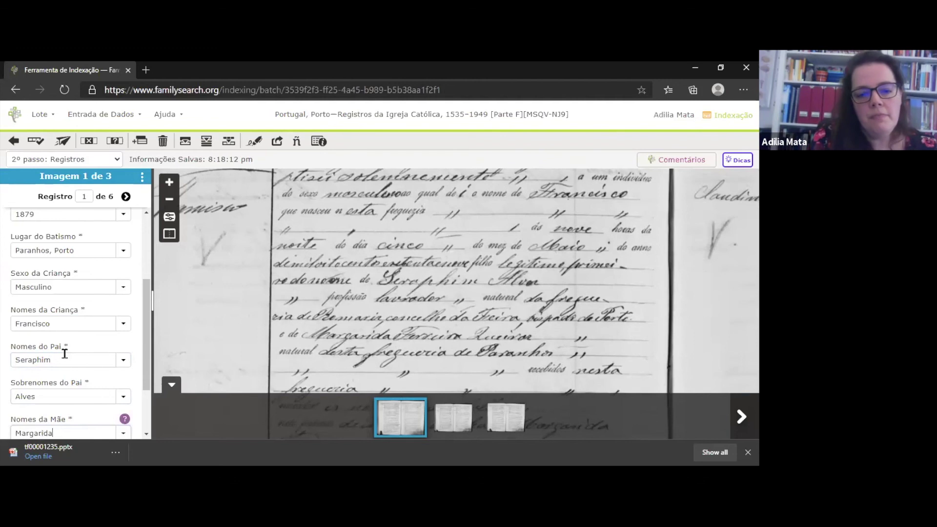
scroll(132, 324, down, 1)
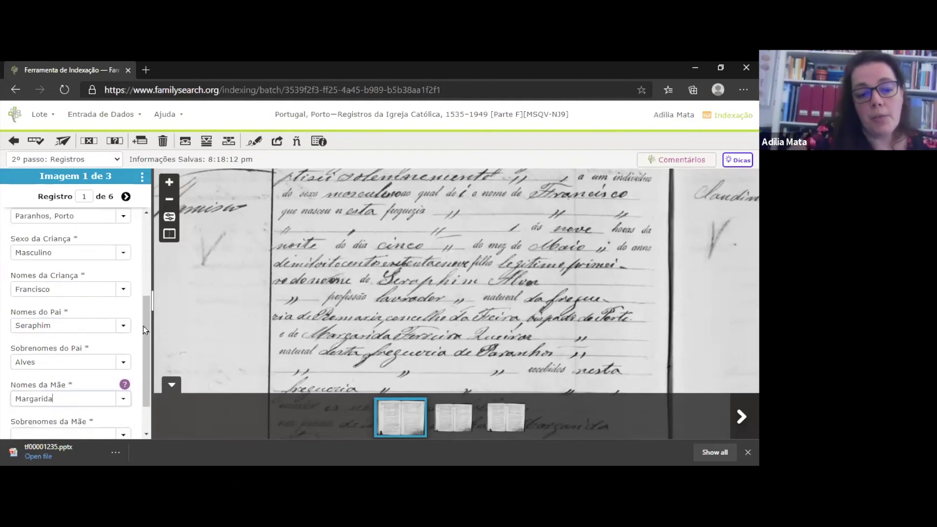
scroll(143, 325, down, 1)
click(87, 387)
text(Ferreira )
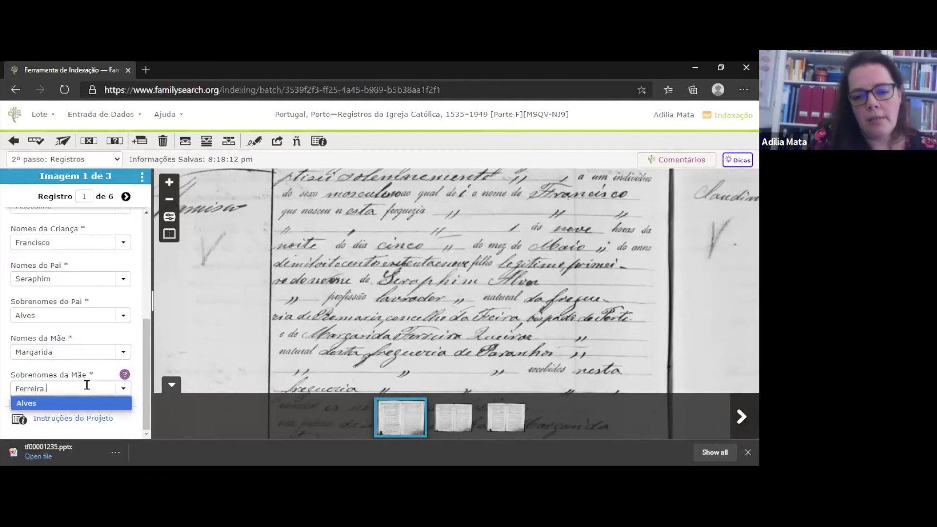
text(Que)
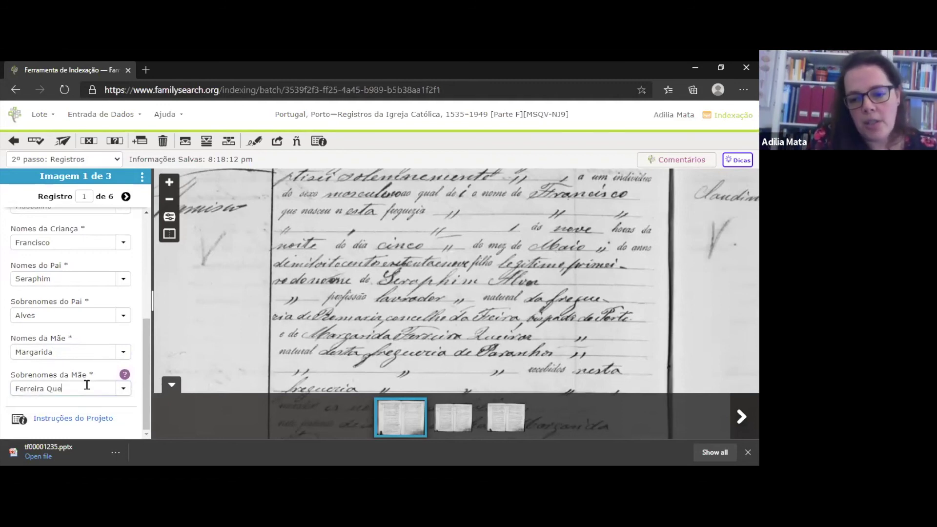
text(i)
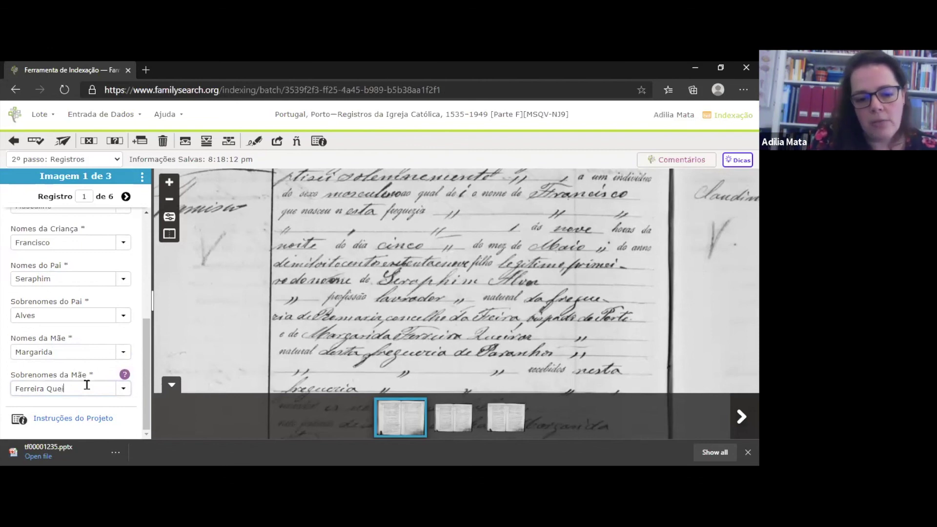
text(roz)
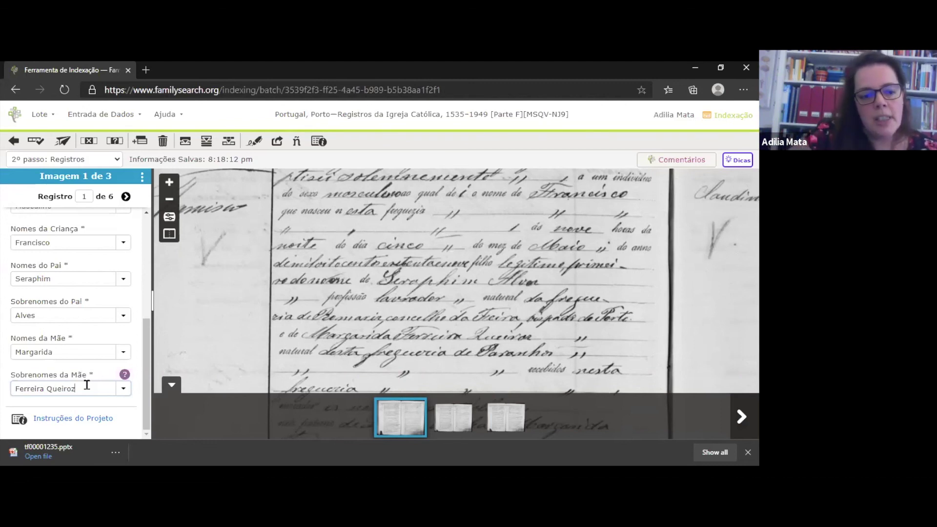
- Locate record No. 91 on the page image and set the record type of record 2 to Batismo
drag(269, 326, 234, 377)
scroll(299, 268, down, 3)
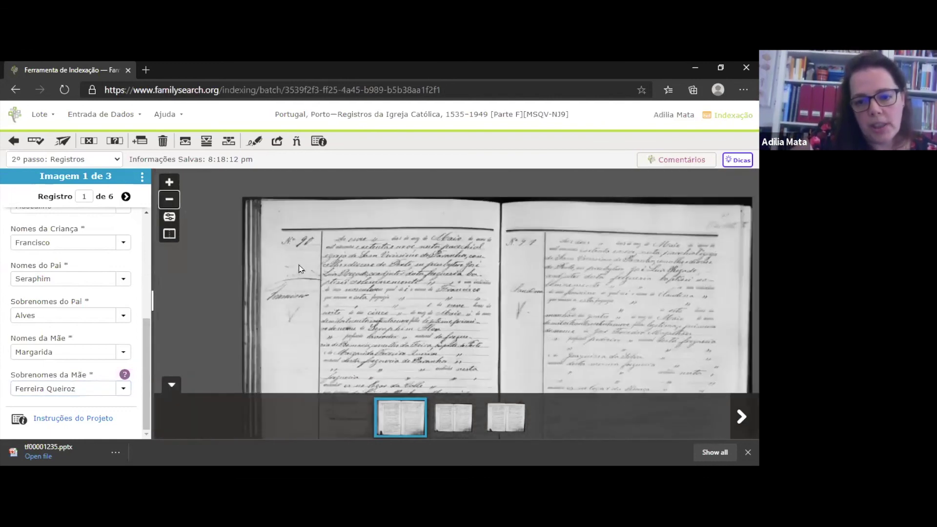
scroll(410, 263, up, 1)
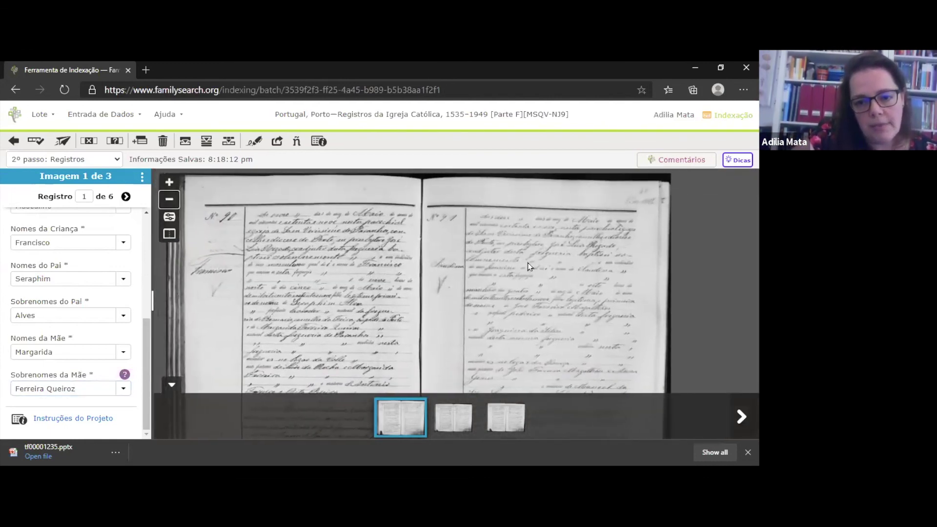
drag(390, 278, 238, 210)
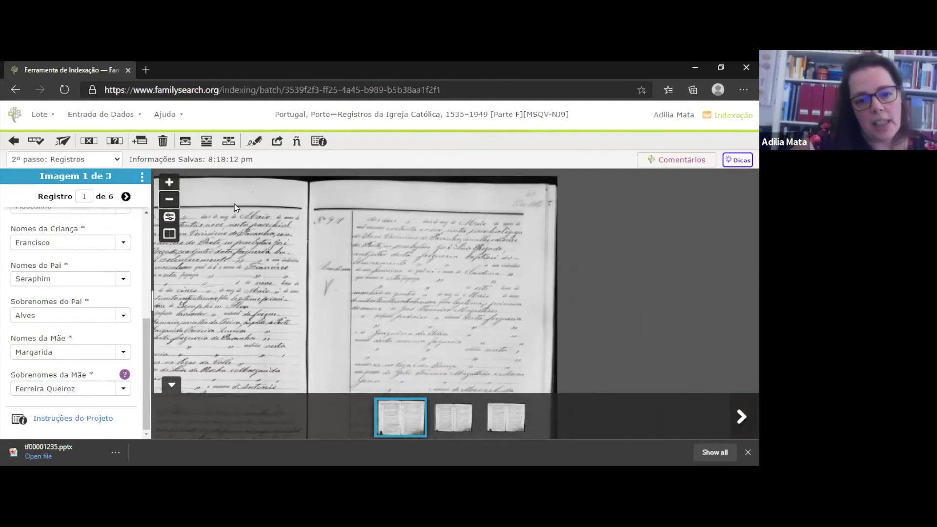
click(170, 182)
drag(307, 293, 201, 215)
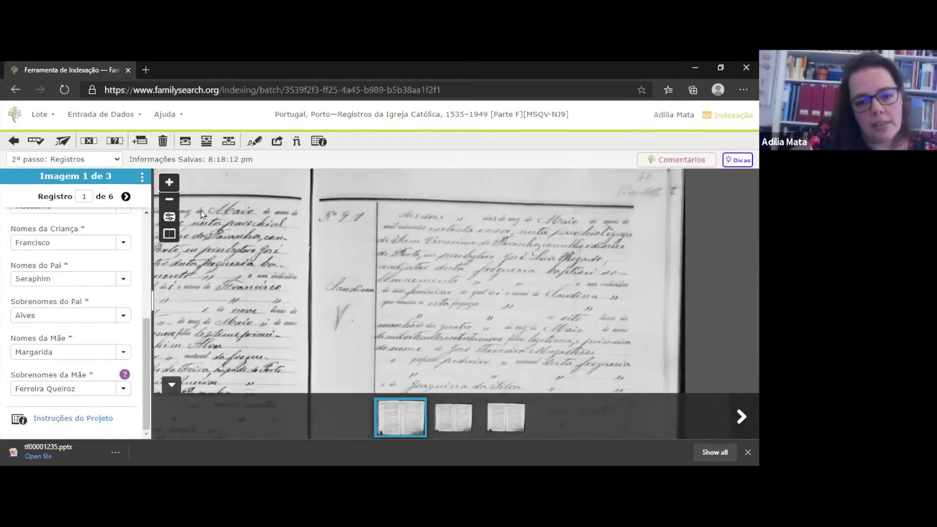
click(169, 182)
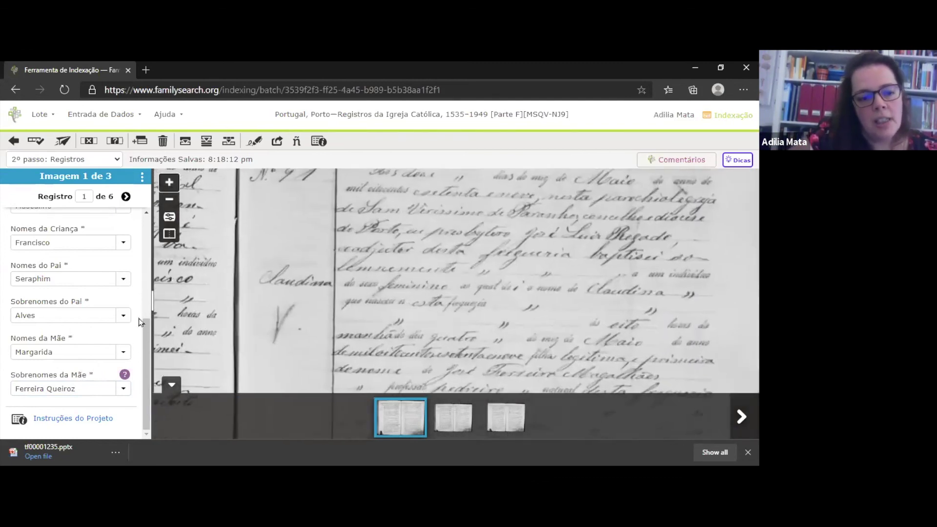
click(127, 196)
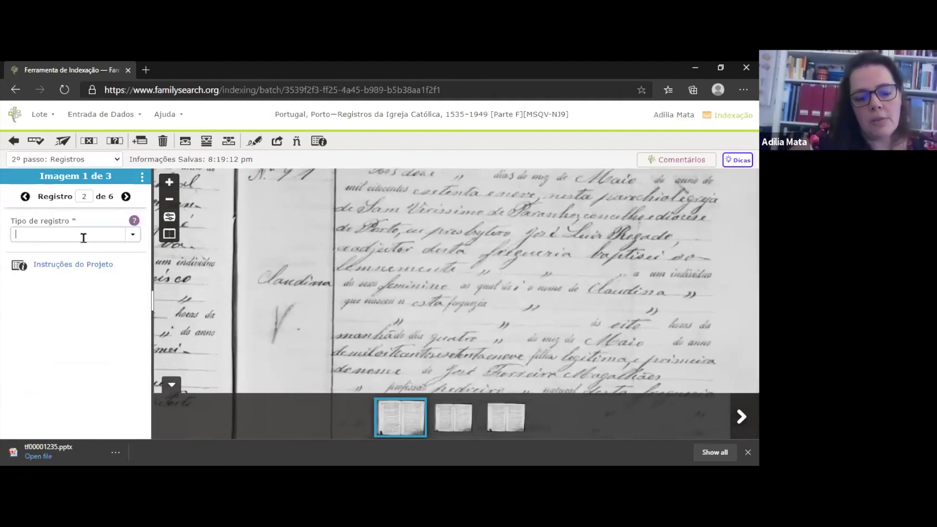
text(b)
key(Tab)
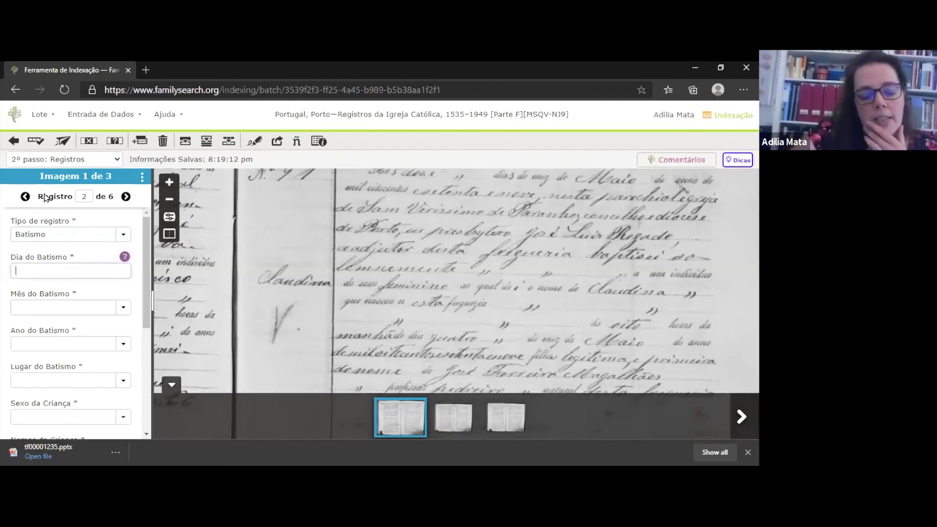
- Delete all blank records from image 1
click(126, 197)
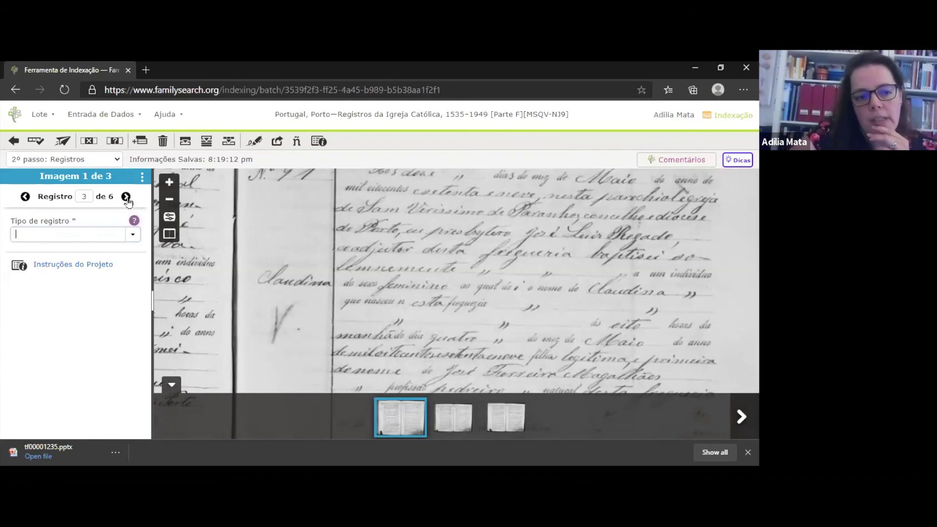
click(162, 146)
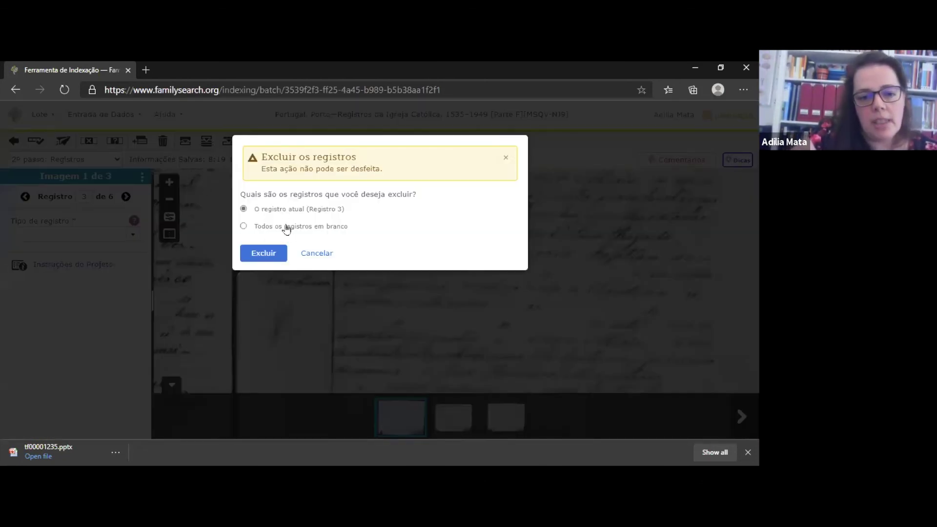
click(287, 229)
click(268, 253)
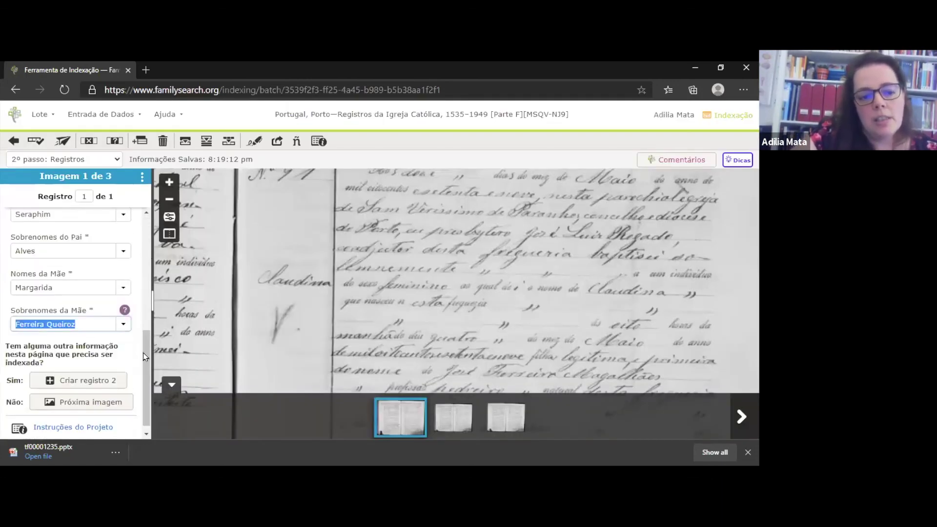
- Create record 2 on image 1 for entry No. 91 and set its record type to Batismo
drag(145, 357, 145, 424)
click(106, 373)
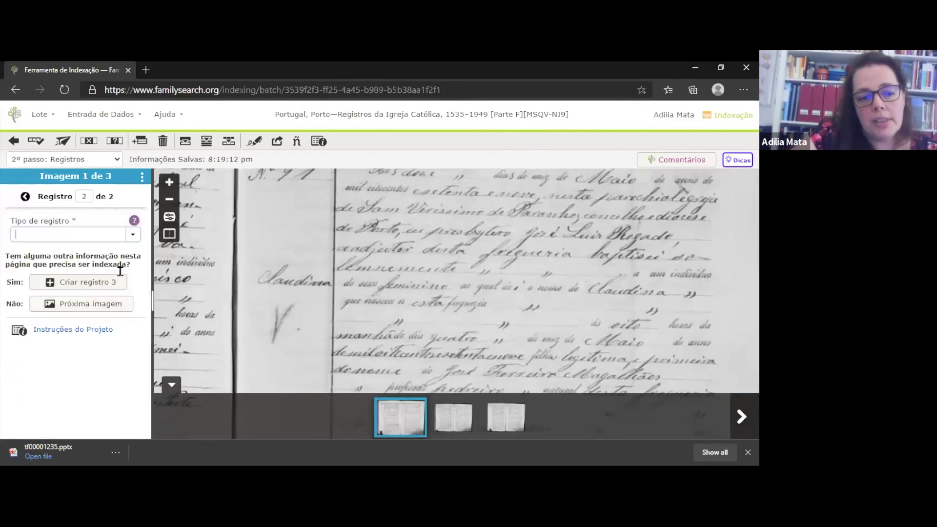
key(Down)
click(101, 250)
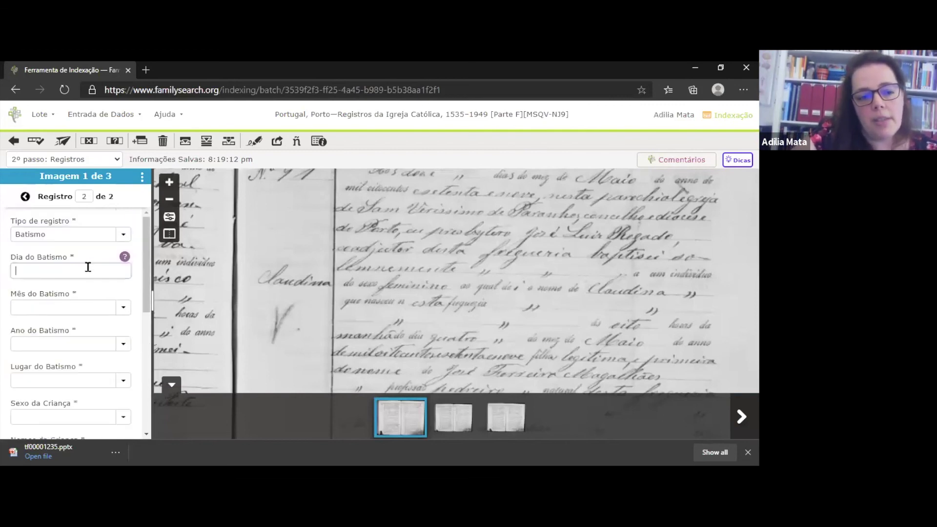
drag(320, 243, 300, 294)
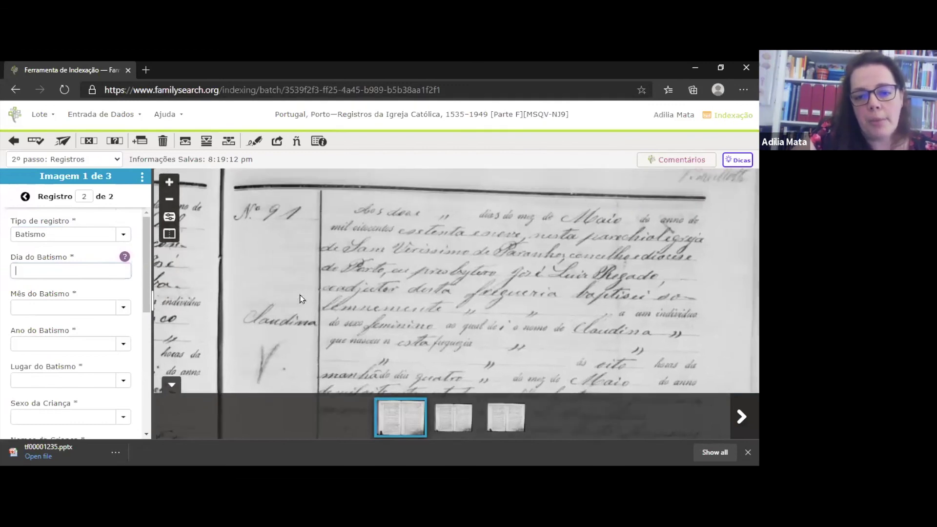
- Look through images 2 and 3 of the batch and check the entry form and page of image 3
click(440, 419)
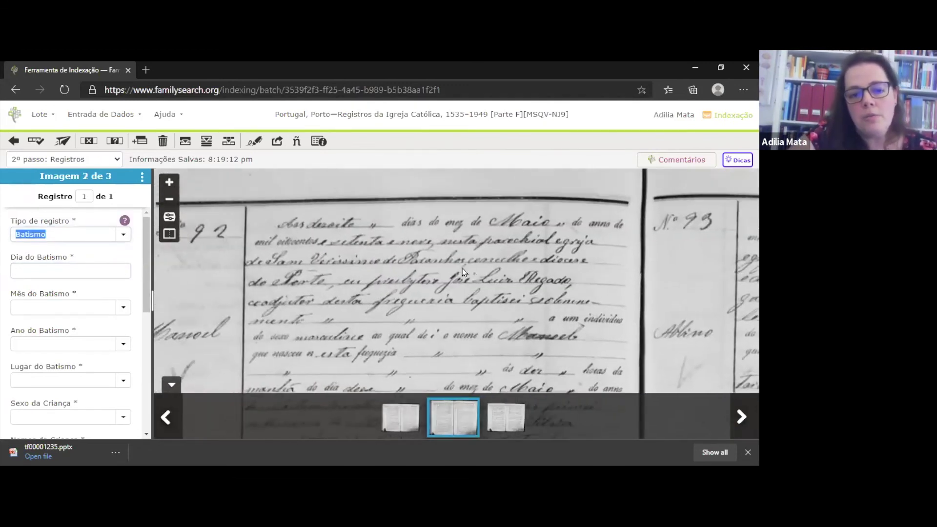
key(Tab)
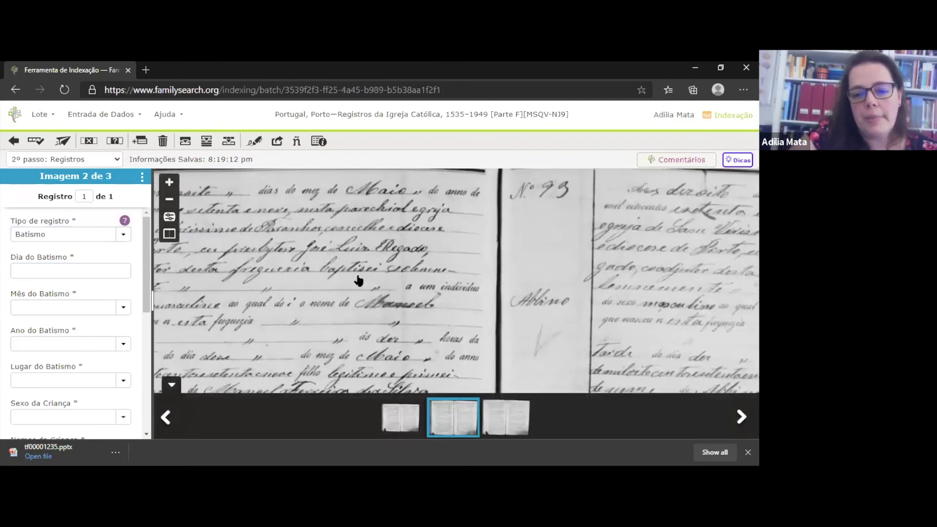
key(shift+Tab)
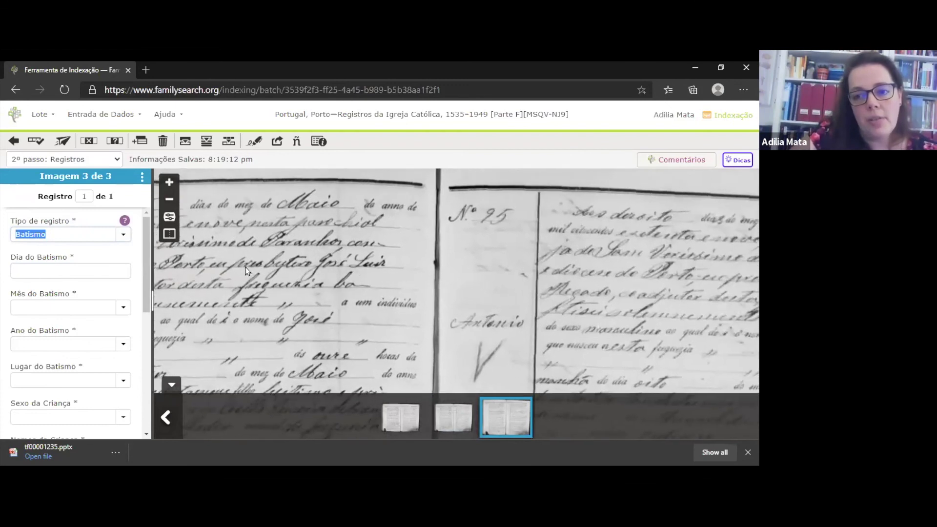
drag(147, 282, 147, 416)
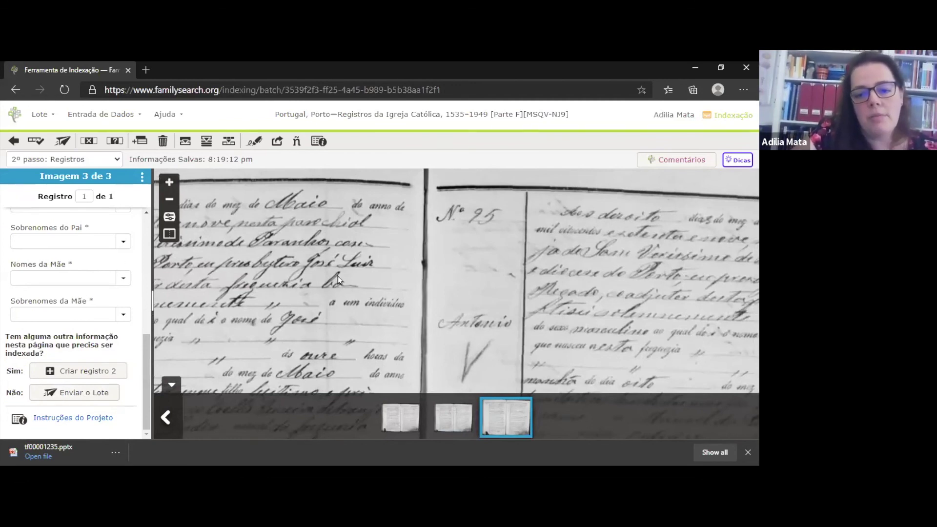
drag(341, 281, 266, 225)
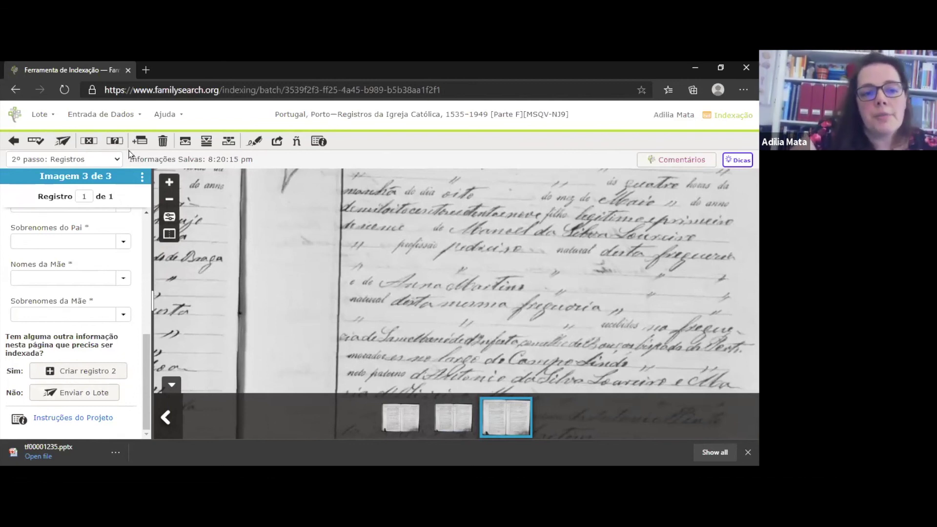
scroll(144, 277, up, 3)
scroll(144, 278, up, 3)
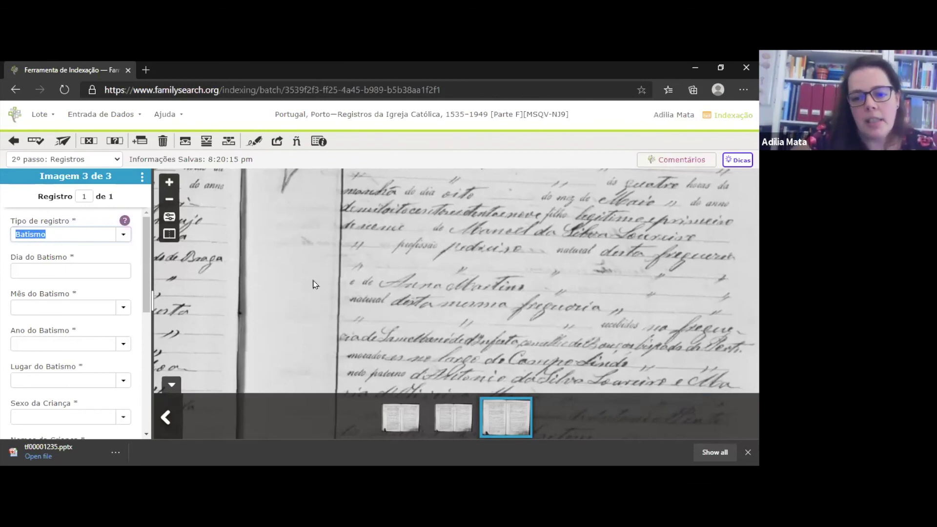
drag(375, 276, 284, 290)
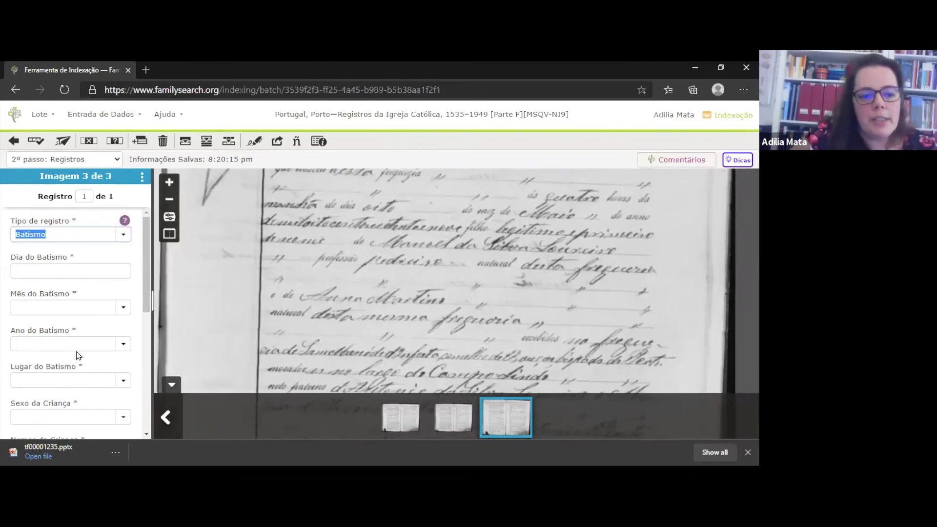
- Mark the child's given name in record 1 of image 3 as unreadable
scroll(74, 356, down, 3)
click(56, 314)
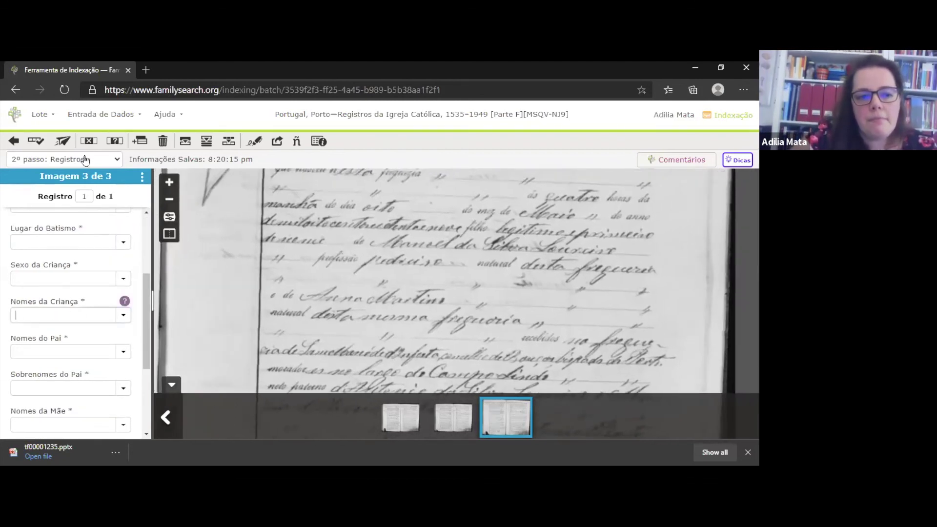
click(115, 143)
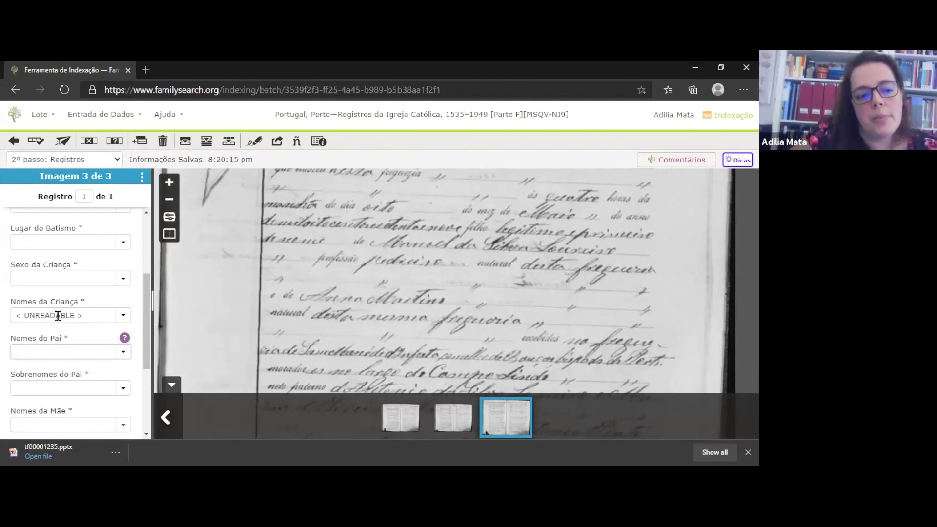
- Add 1 record after the current record on image 3
click(141, 142)
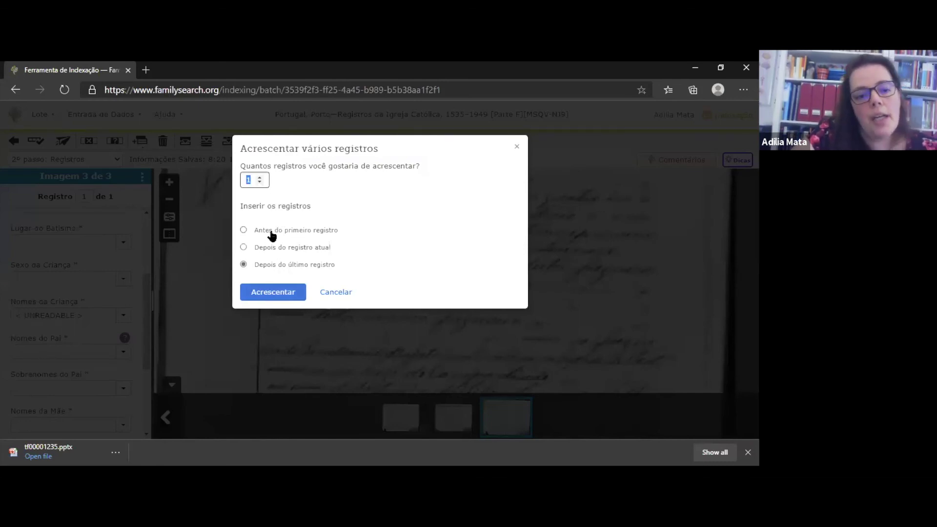
click(269, 249)
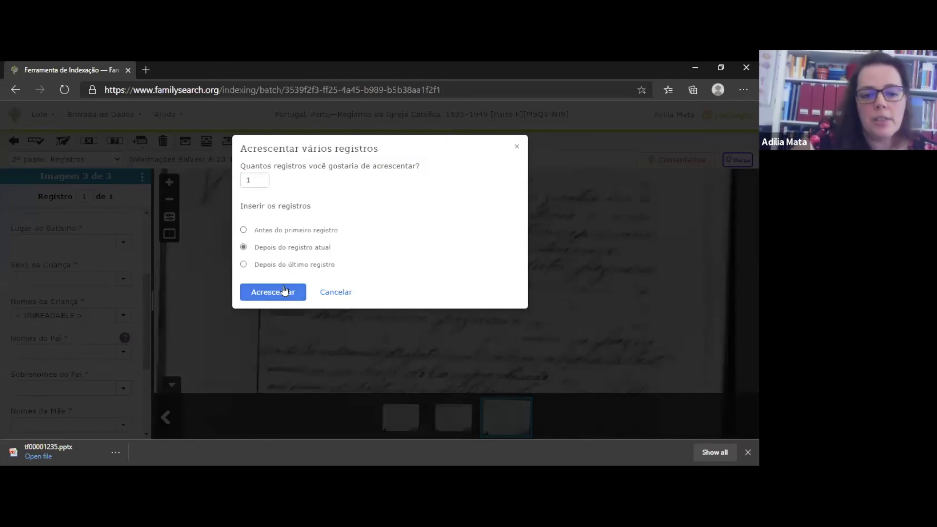
click(285, 290)
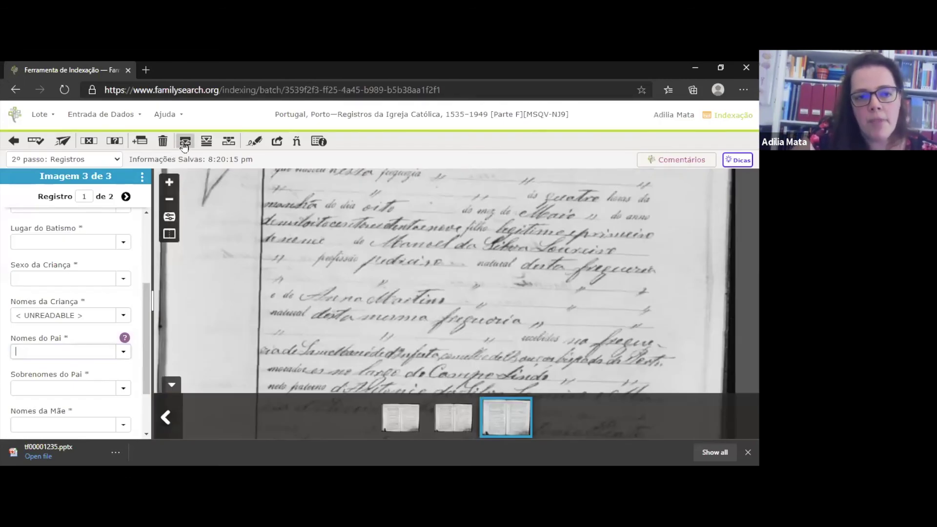
- Copy the baptism day 9, month Mai and year 1879 from the previous record into record 2 of image 1
click(147, 213)
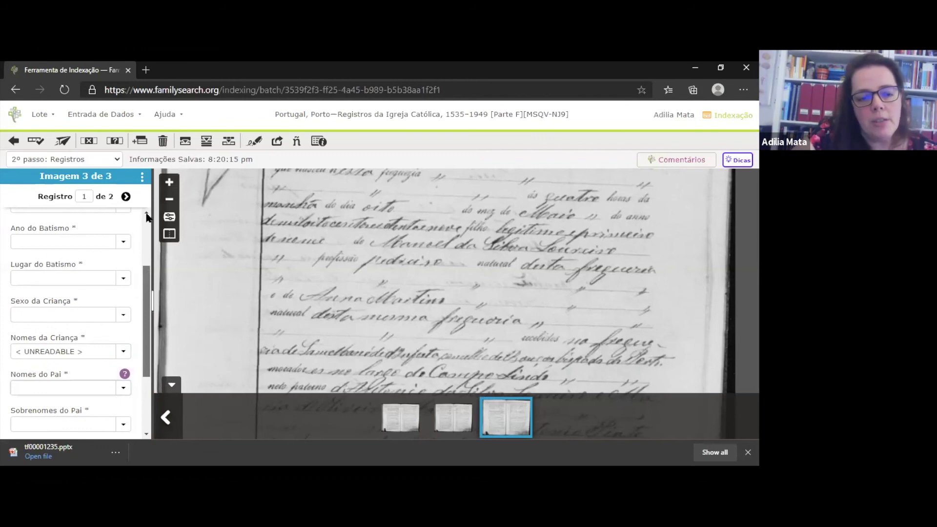
scroll(148, 216, up, 3)
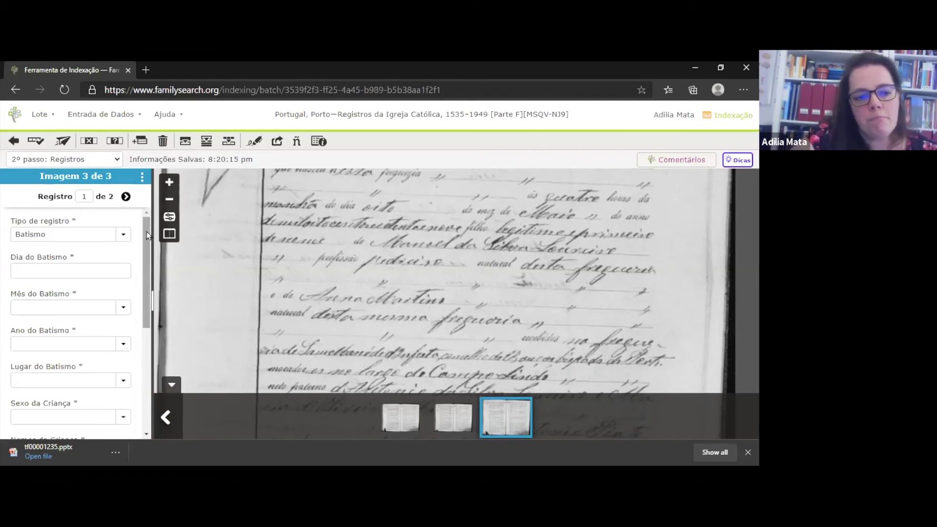
click(81, 272)
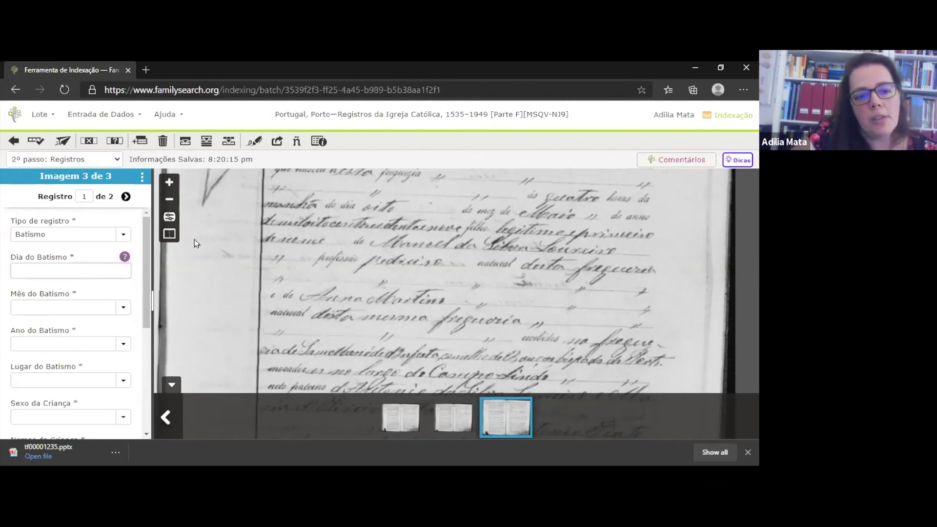
click(182, 414)
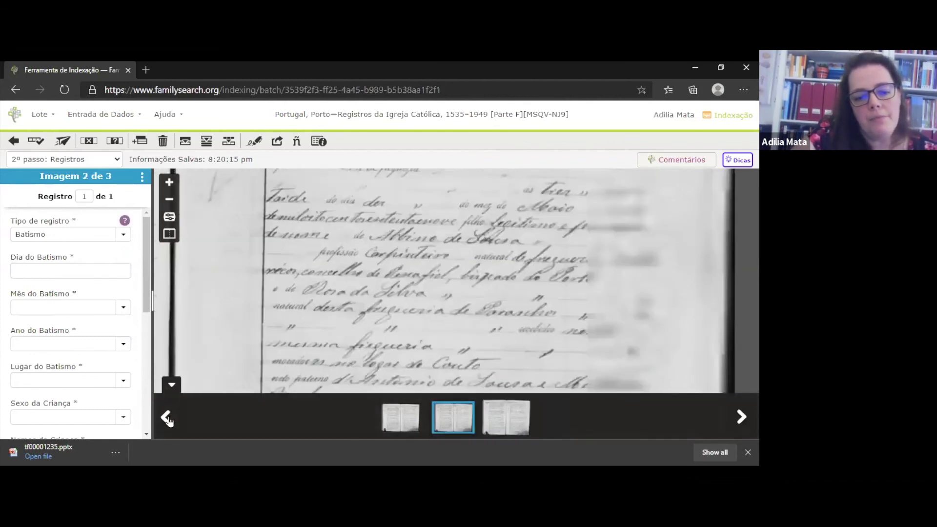
click(182, 413)
click(77, 272)
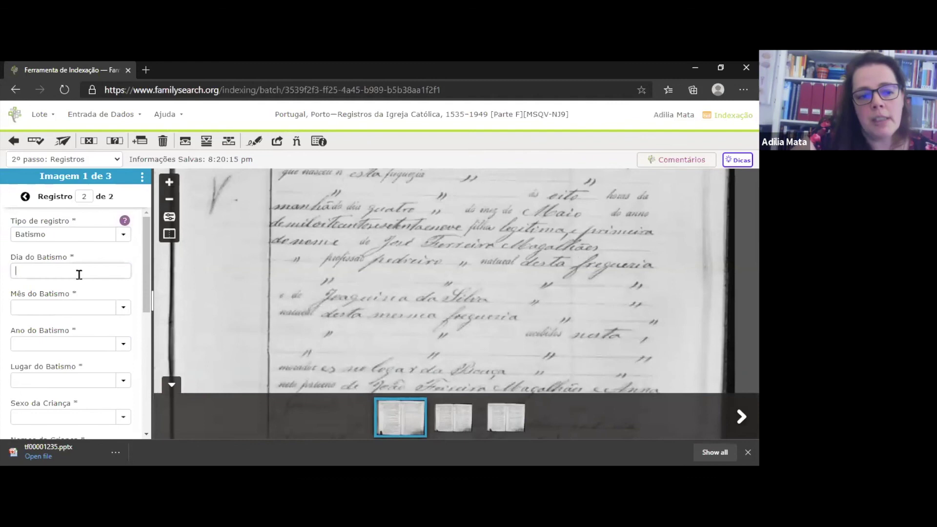
scroll(307, 212, up, 2)
drag(308, 212, 297, 326)
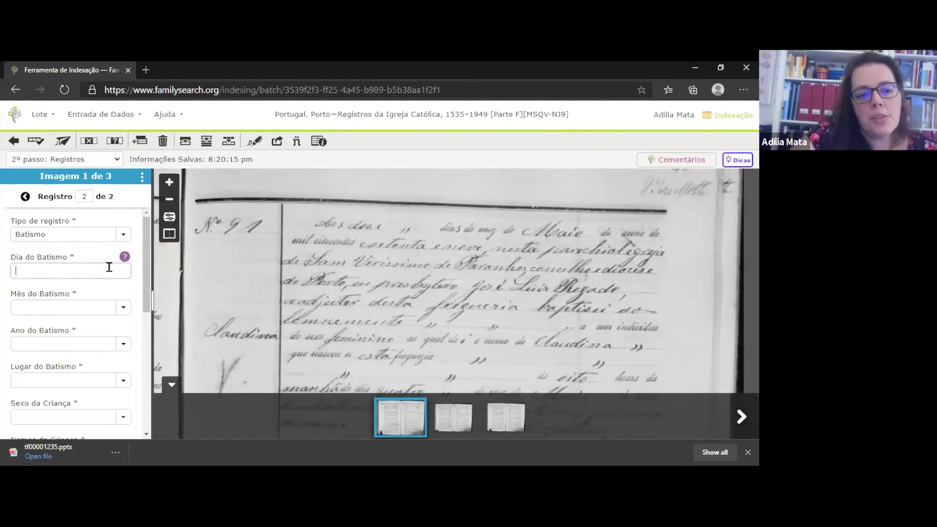
click(190, 146)
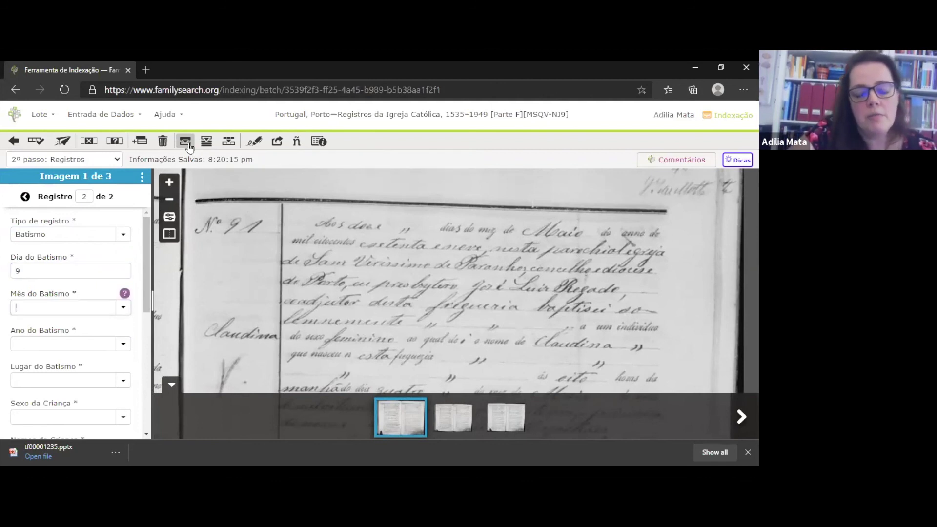
click(189, 147)
click(190, 147)
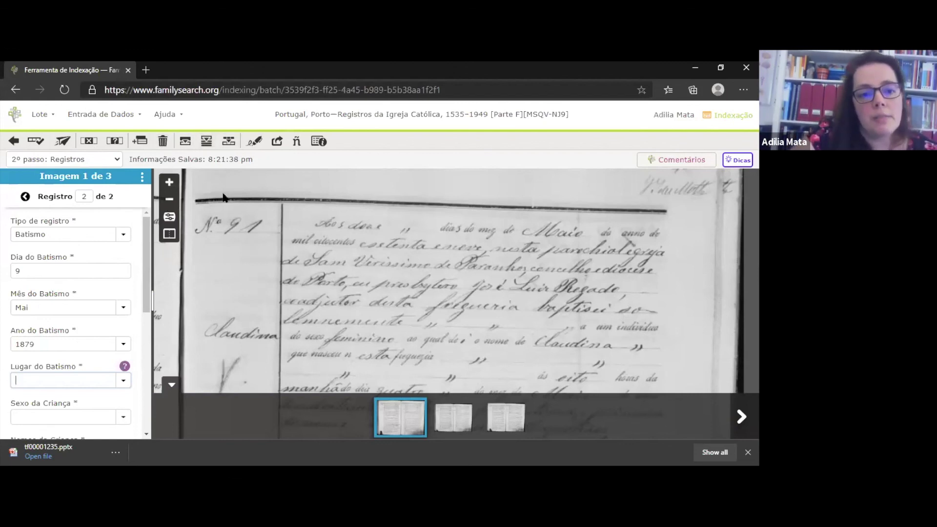
- Check the handwriting examples, and insert the international character Ñ in the baptism place of record 2
click(253, 145)
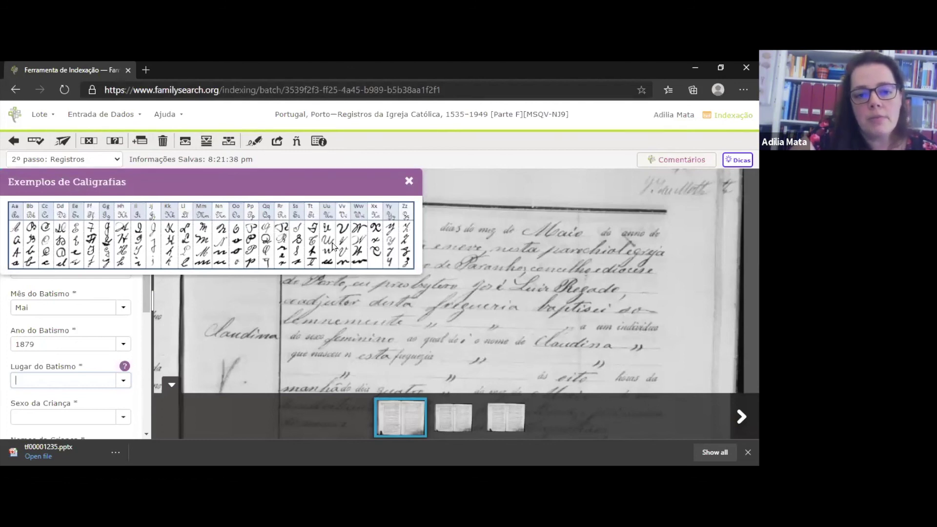
click(409, 181)
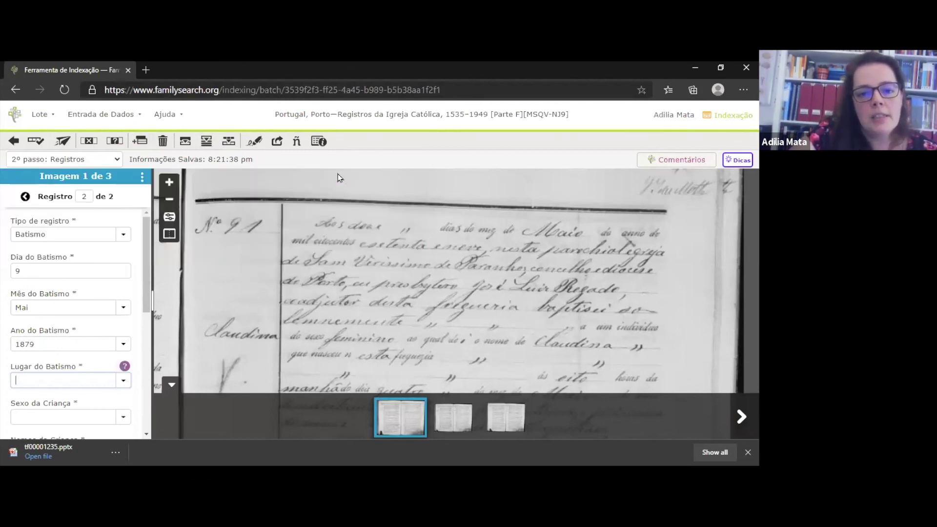
click(297, 141)
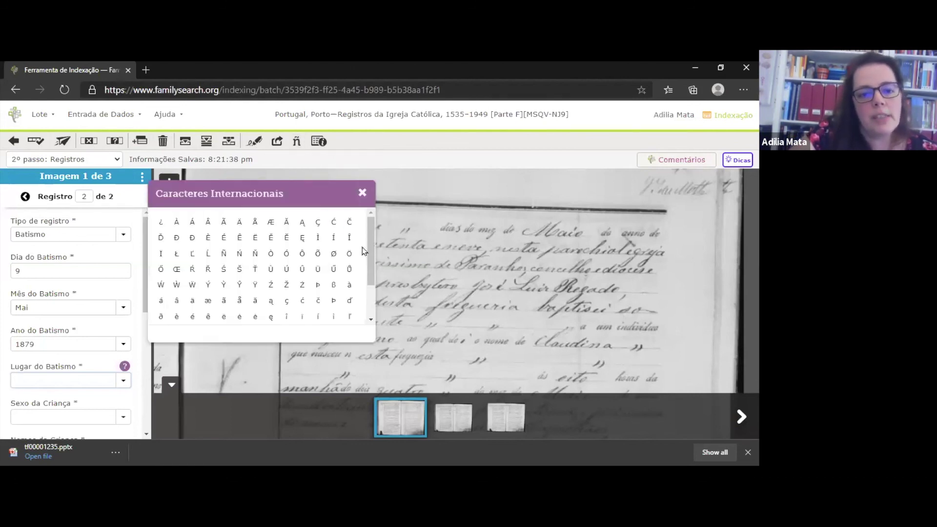
drag(371, 230, 371, 267)
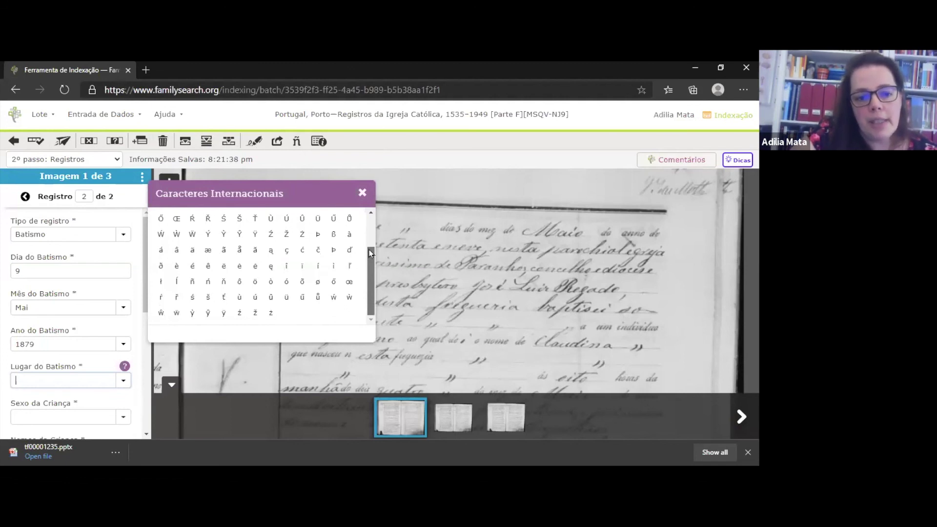
scroll(336, 259, up, 2)
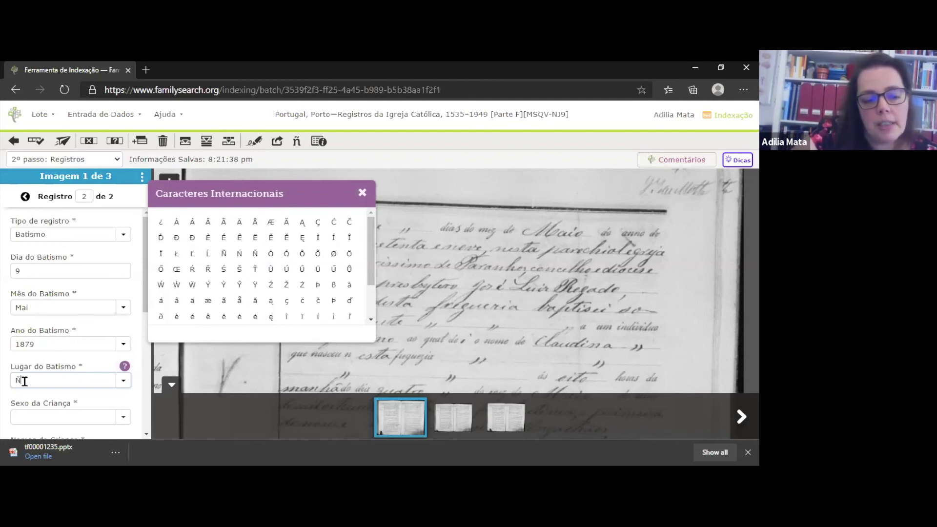
click(362, 193)
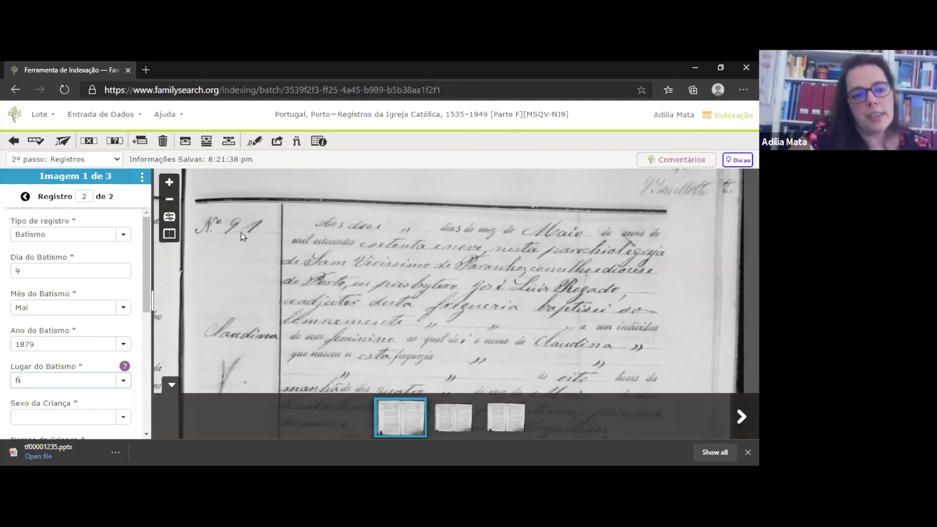
- Read through the project instructions on what to index, including the example baptism, marriage and death records
click(319, 143)
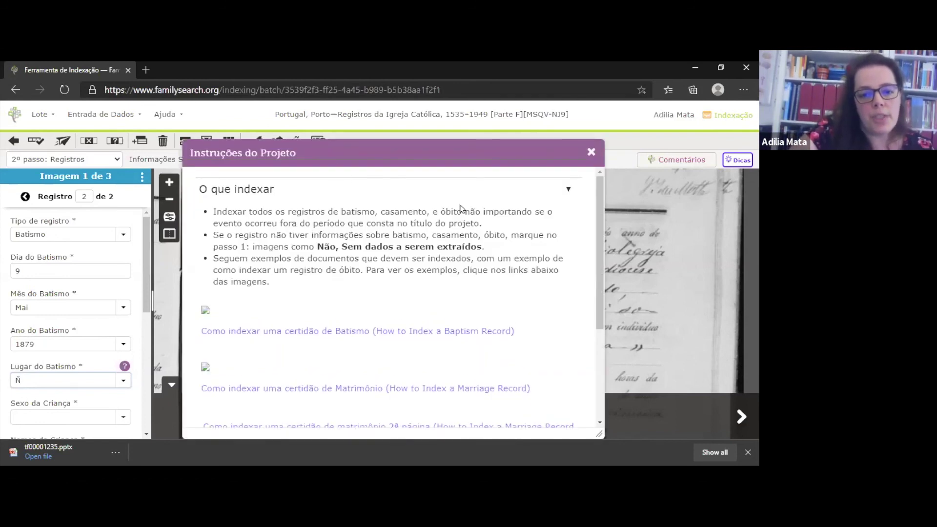
drag(596, 198, 588, 342)
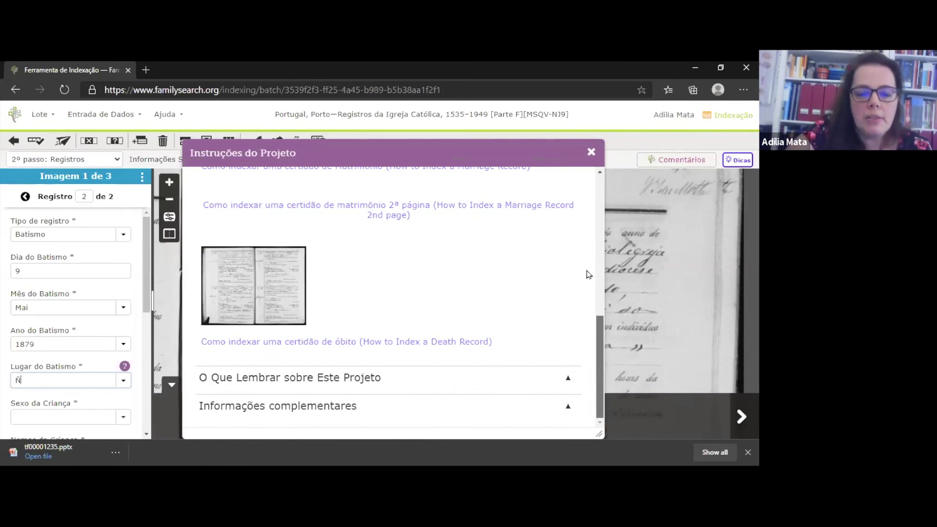
scroll(590, 275, up, 10)
scroll(590, 196, down, 4)
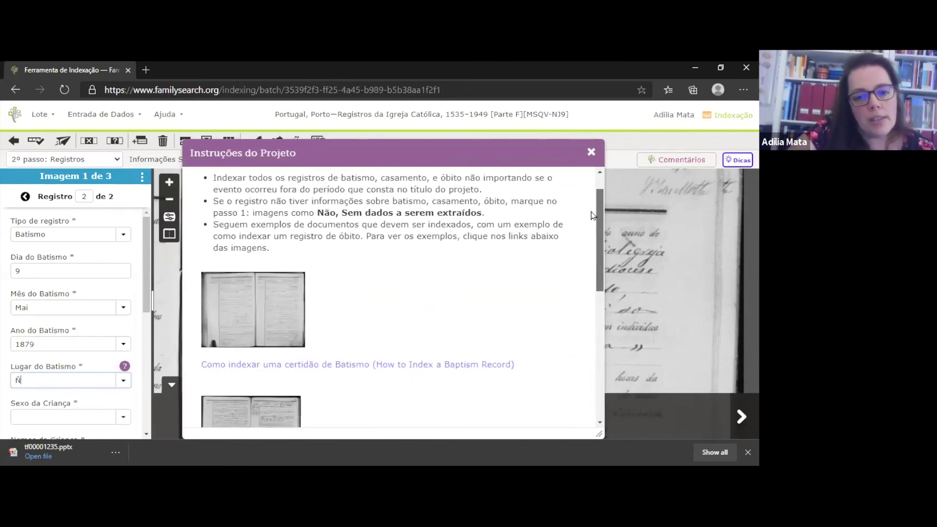
drag(595, 284, 594, 359)
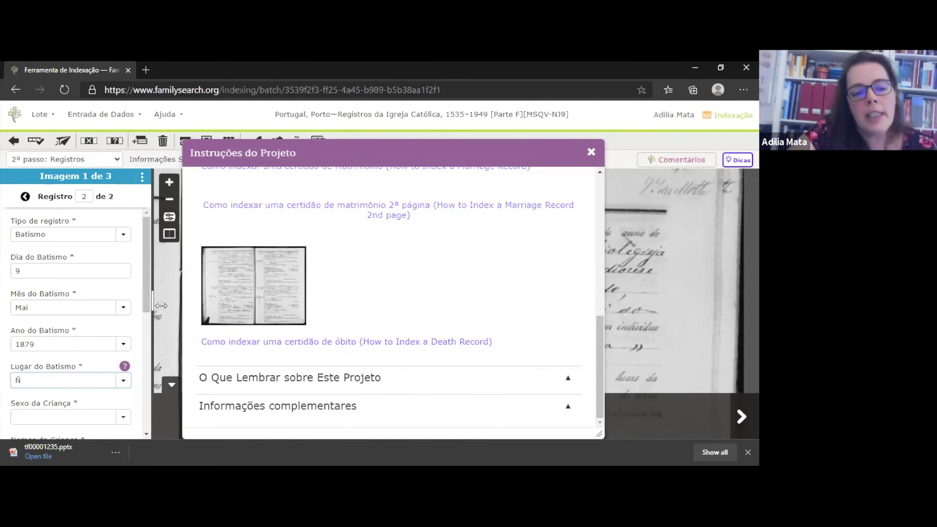
click(591, 153)
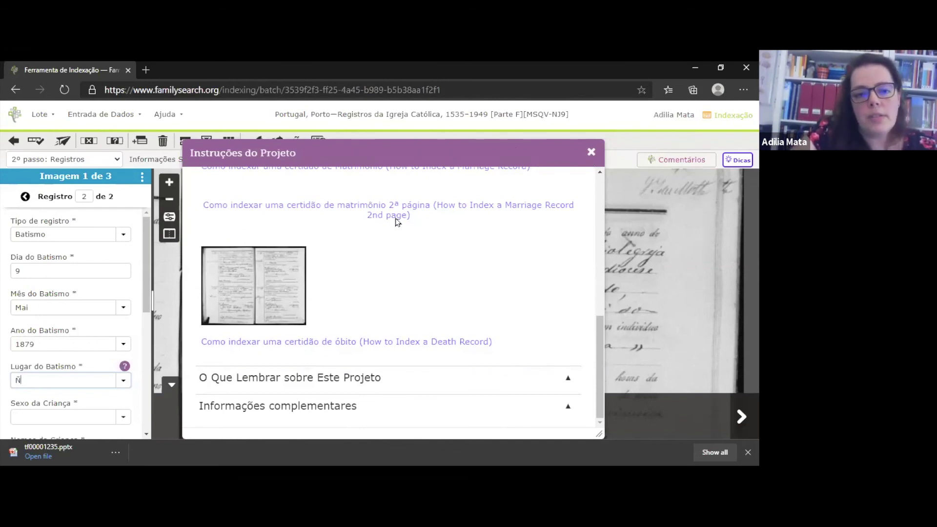
- Consult the field help for Lugar do Batismo in record 2
scroll(147, 234, down, 4)
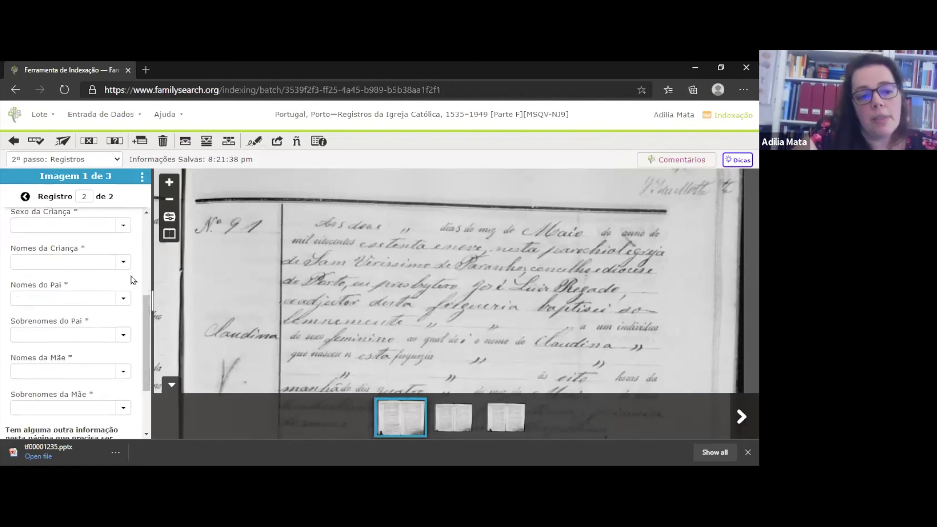
click(101, 263)
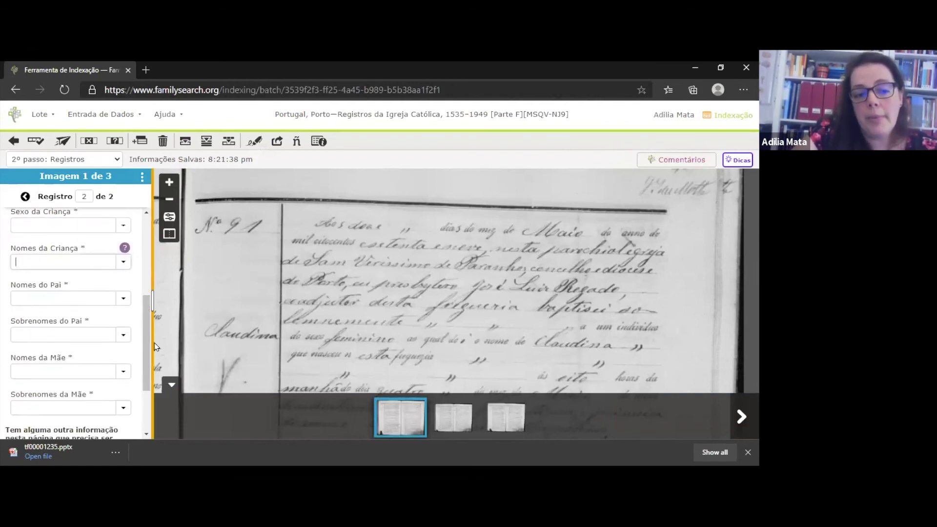
scroll(142, 332, up, 2)
scroll(142, 326, up, 1)
click(103, 259)
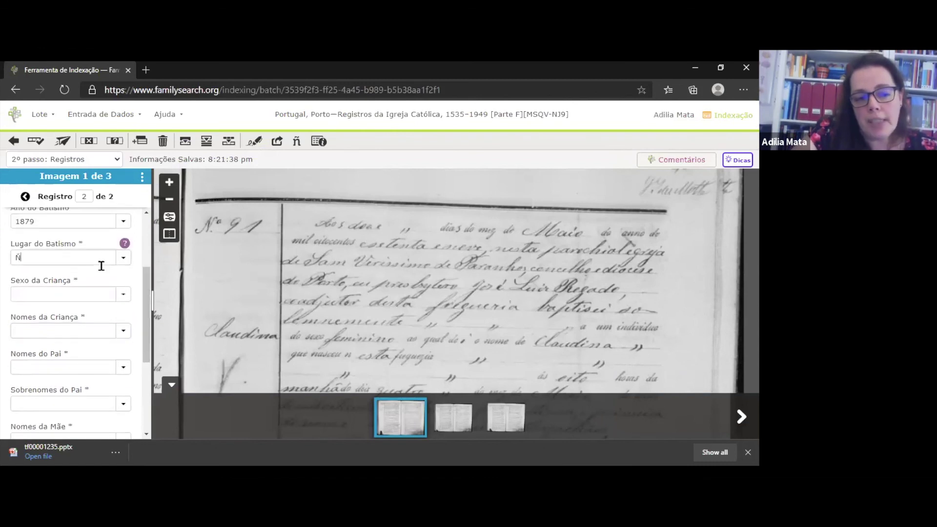
click(125, 245)
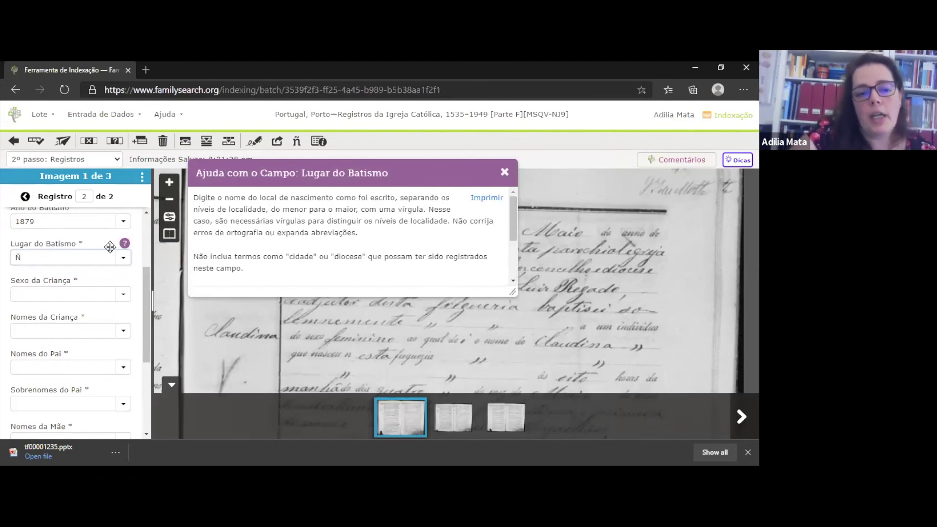
click(504, 172)
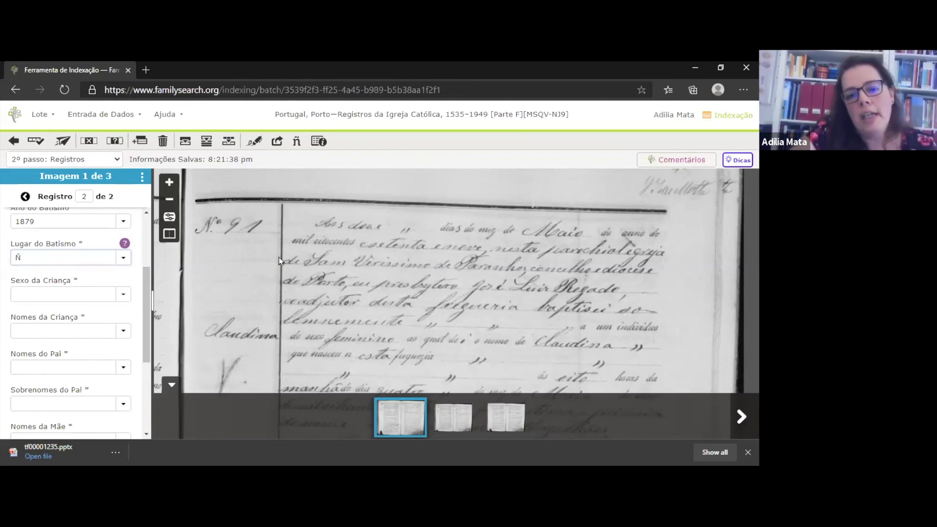
- Examine the handwriting of entry No. 91 on image 1 at closer and wider magnifications
mouse_move(402, 302)
mouse_down()
mouse_move(404, 250)
mouse_move(401, 297)
mouse_up()
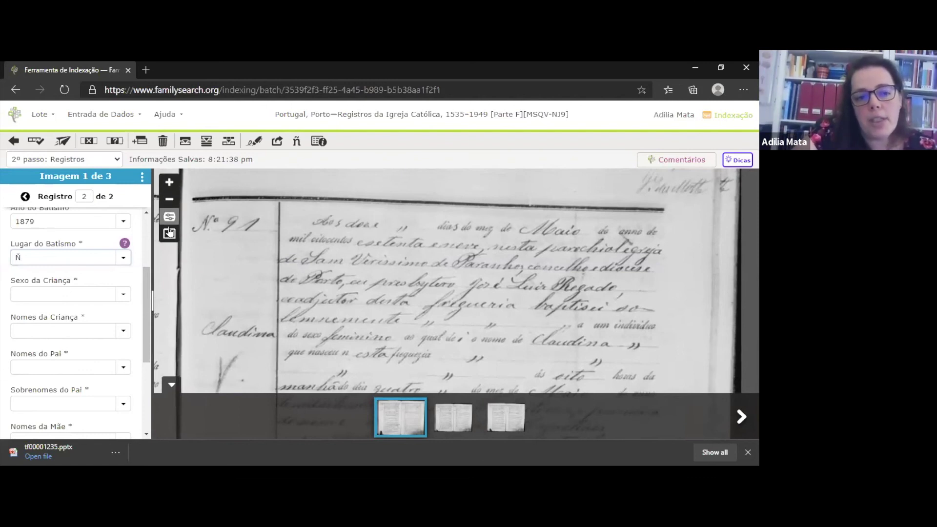
click(165, 189)
click(169, 184)
click(173, 204)
click(174, 204)
scroll(308, 242, down, 5)
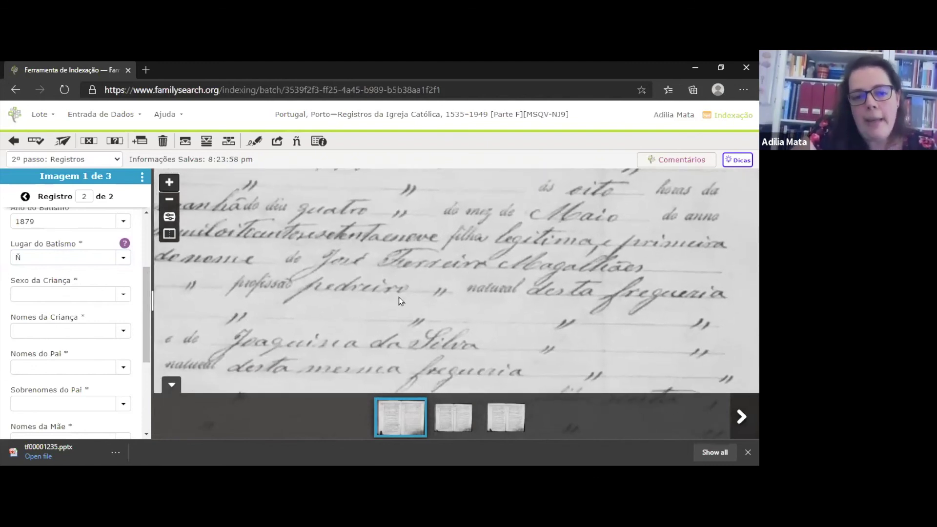
click(174, 188)
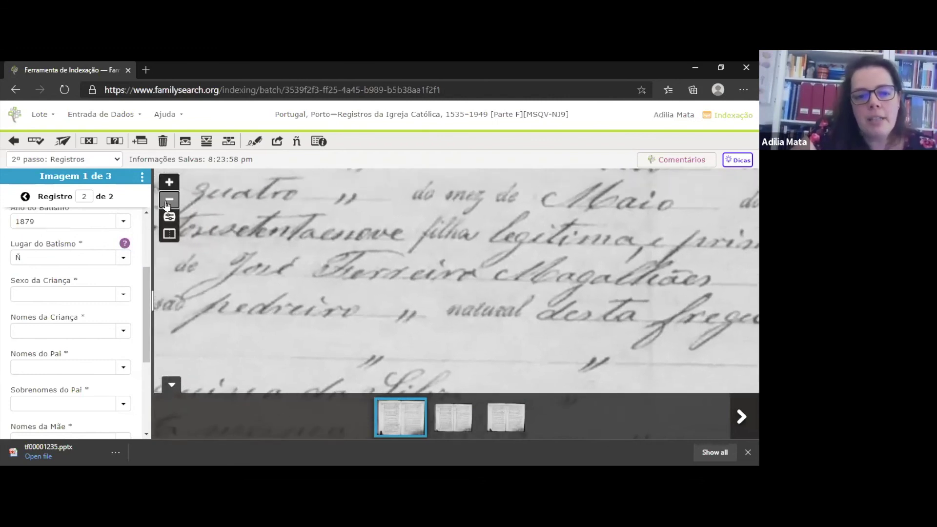
click(168, 200)
- Lower the brightness of image 1 slightly, increase its contrast and apply the image adjustment
click(169, 216)
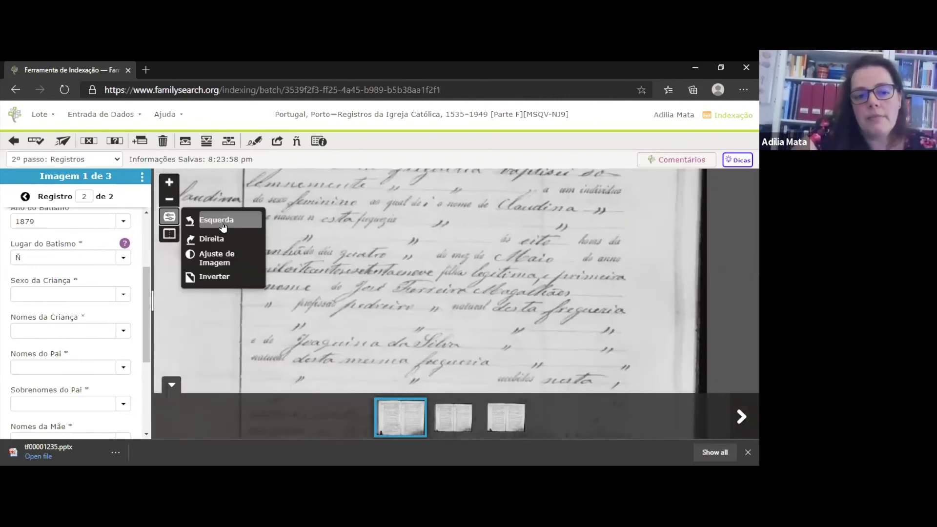
click(217, 259)
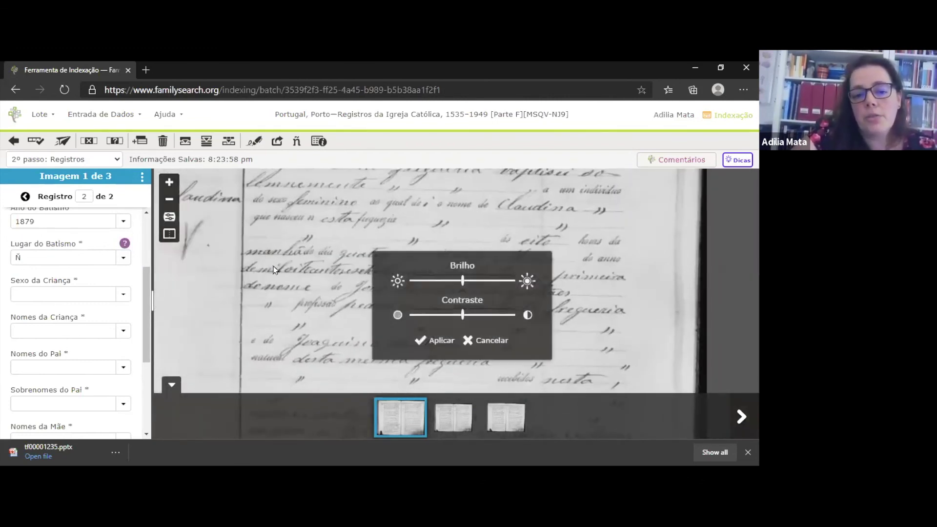
click(430, 284)
drag(429, 284, 452, 288)
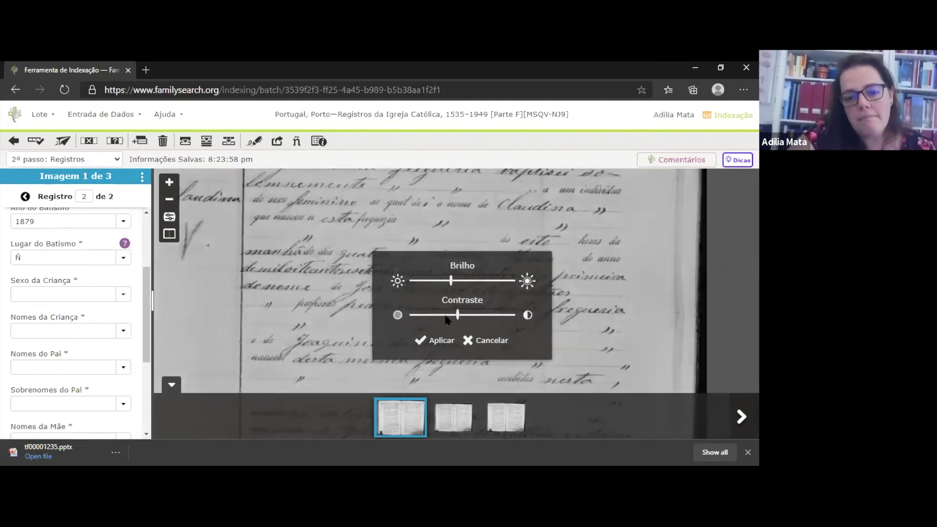
drag(461, 315, 491, 316)
click(439, 340)
drag(399, 306, 428, 263)
- Invert the colours of image 1, raise its brightness, lower its contrast and apply the adjustment
click(176, 222)
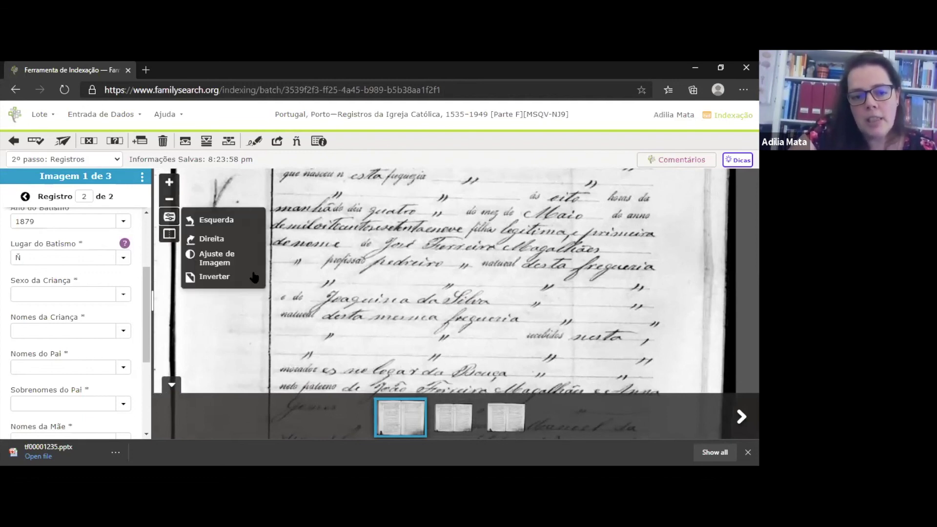
click(226, 278)
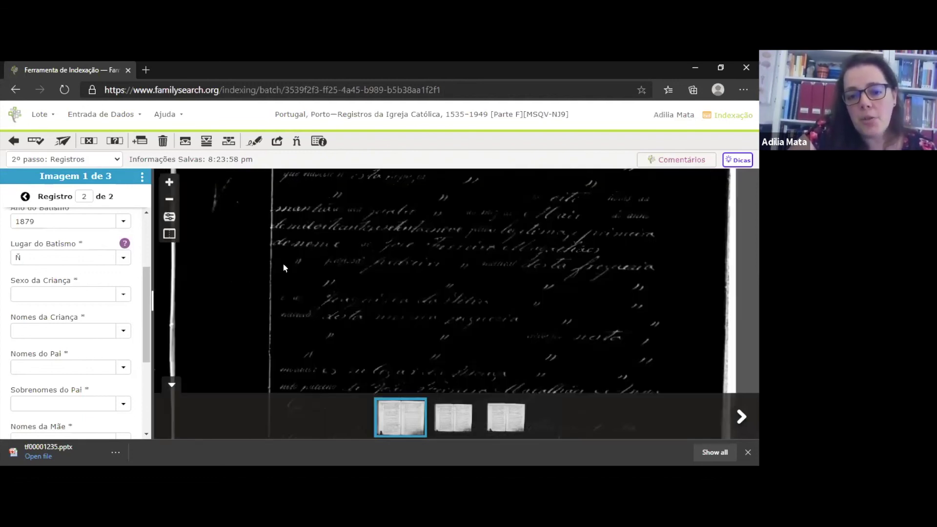
click(170, 216)
click(241, 265)
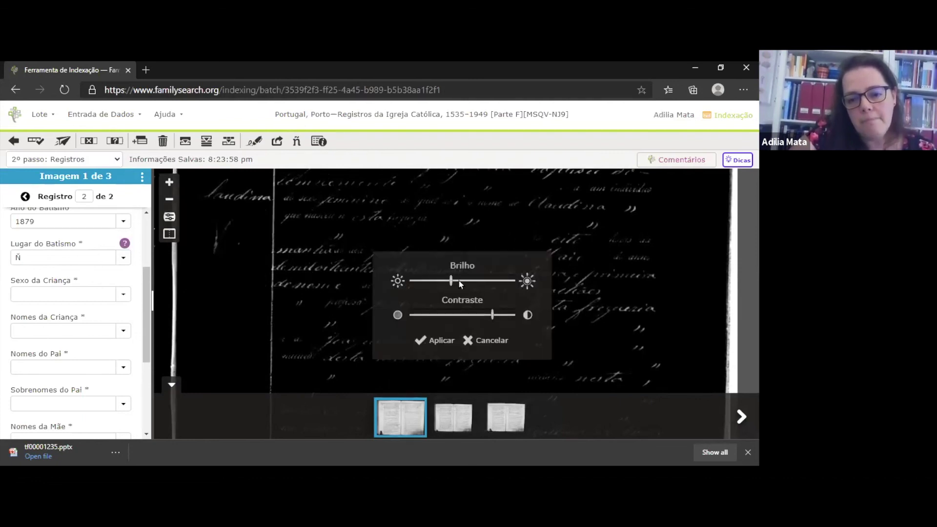
click(482, 280)
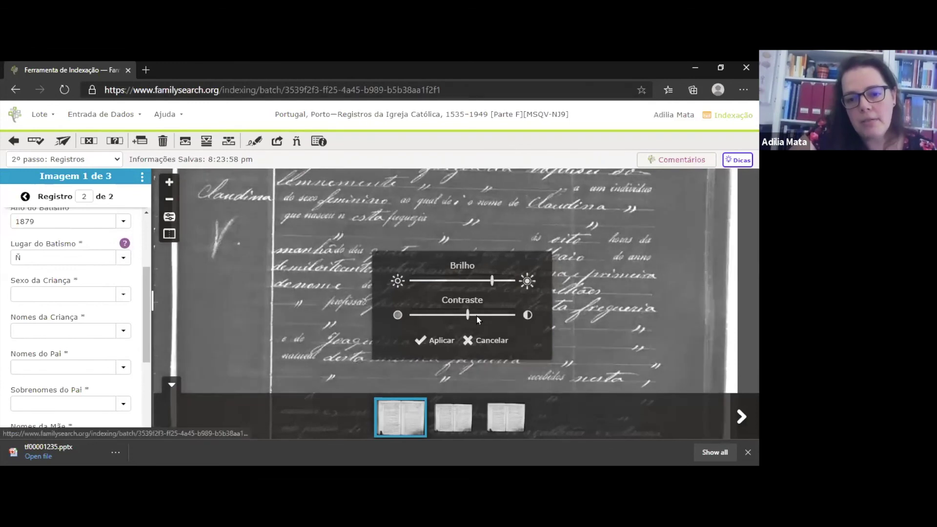
click(478, 315)
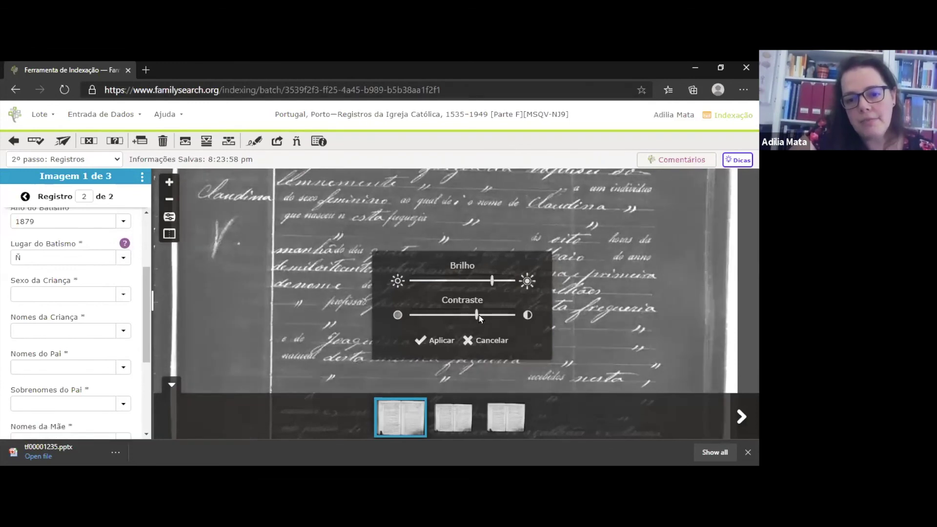
click(496, 282)
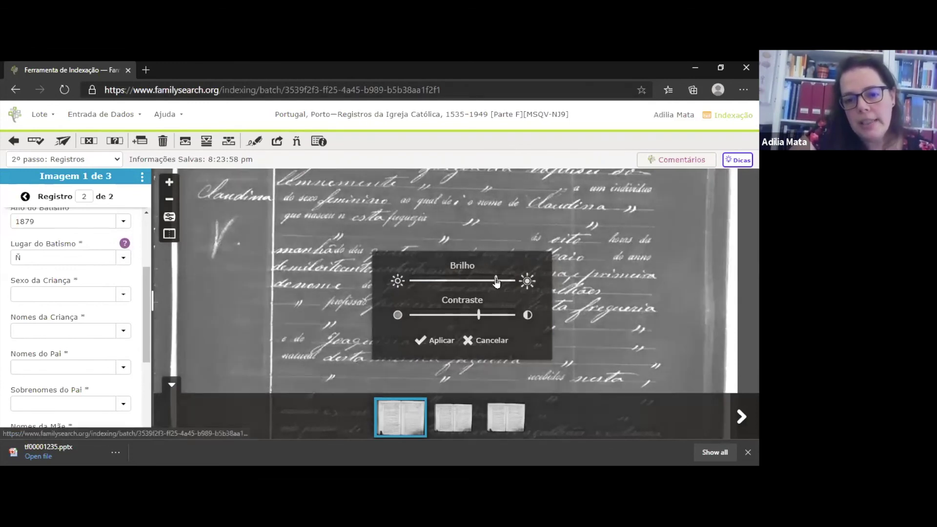
click(433, 340)
- Examine the inverted handwriting of the record at closer magnification and briefly show the batch's reference images beside it
drag(425, 297, 423, 306)
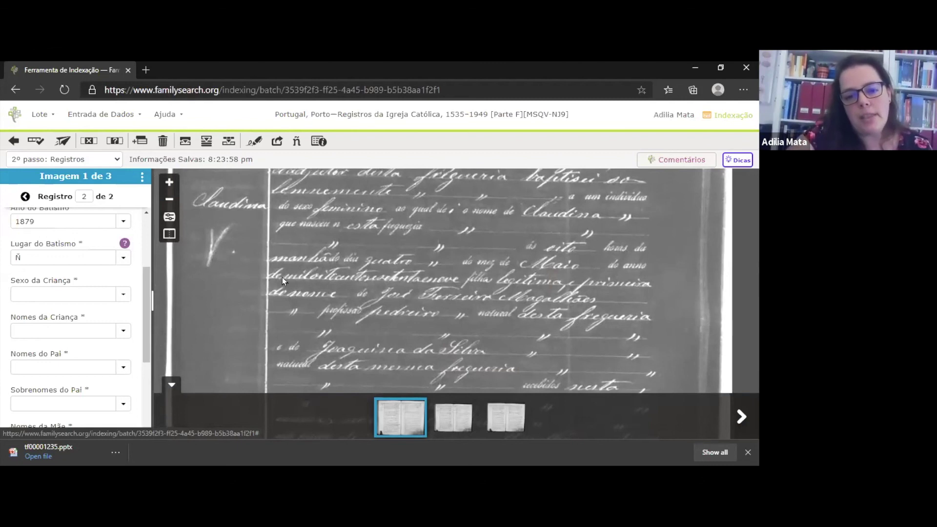
click(169, 182)
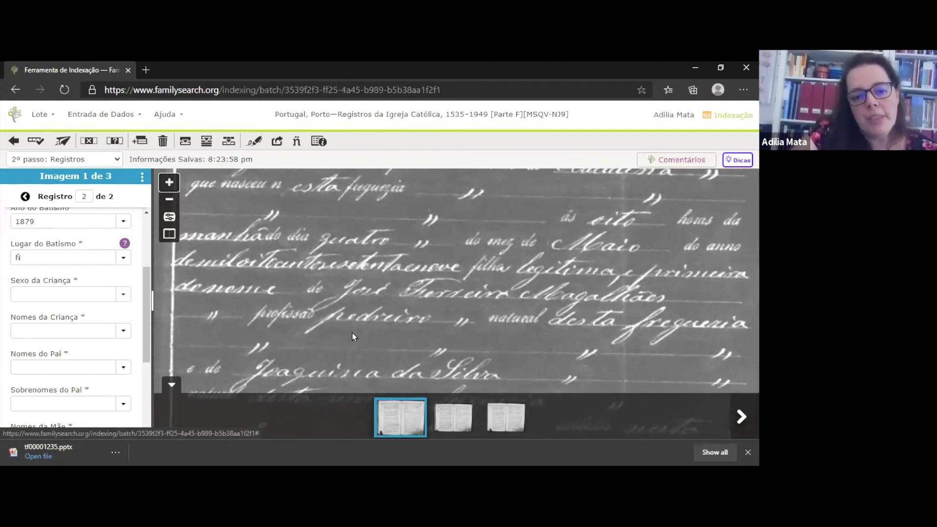
drag(403, 302, 435, 339)
drag(362, 251, 336, 242)
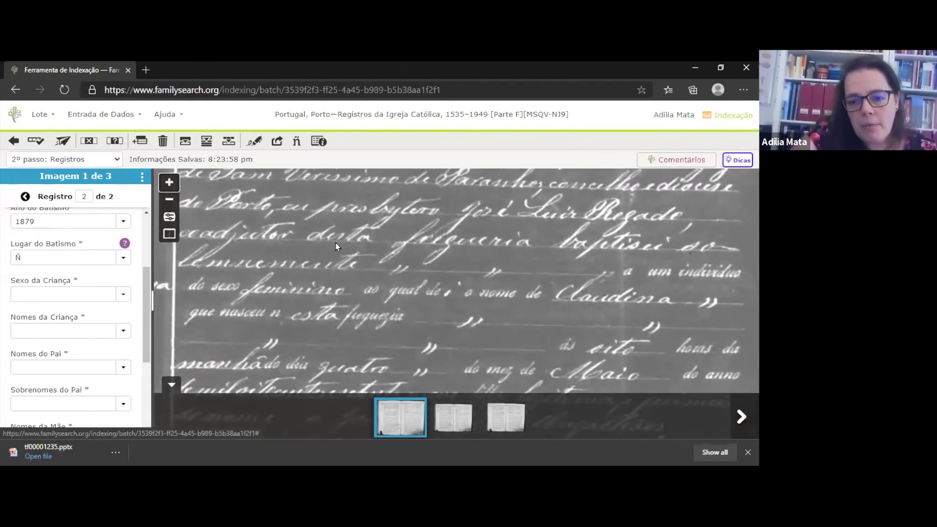
drag(313, 318, 321, 227)
scroll(334, 256, down, 2)
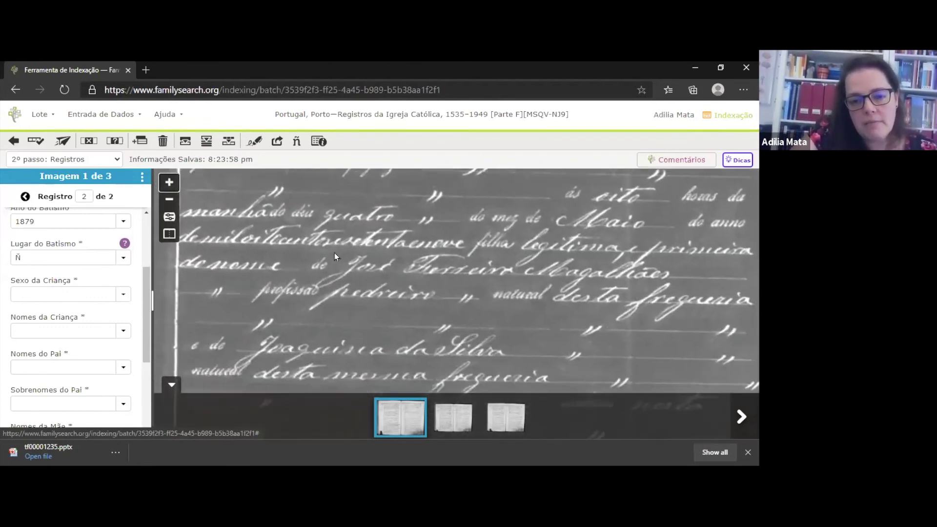
click(170, 235)
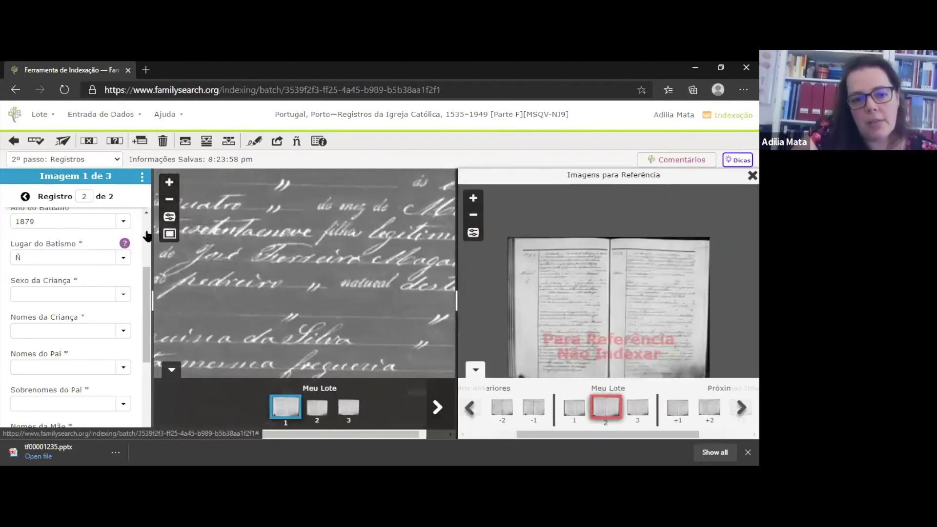
click(169, 234)
- Restore image 1 to its normal colours, reduce its contrast and brightness, and apply the adjustment
click(170, 216)
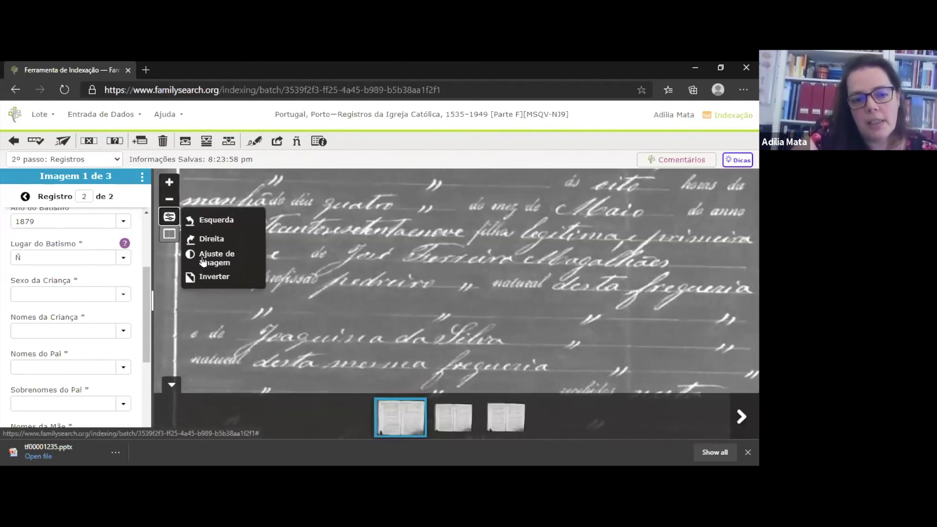
click(222, 276)
click(169, 217)
click(215, 257)
drag(480, 316, 466, 315)
drag(467, 282, 457, 281)
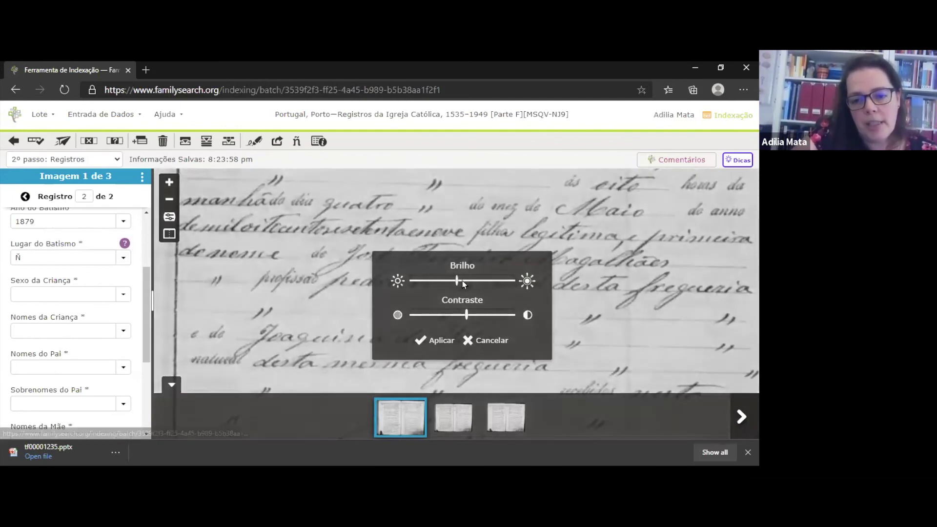
click(431, 340)
drag(430, 340, 478, 322)
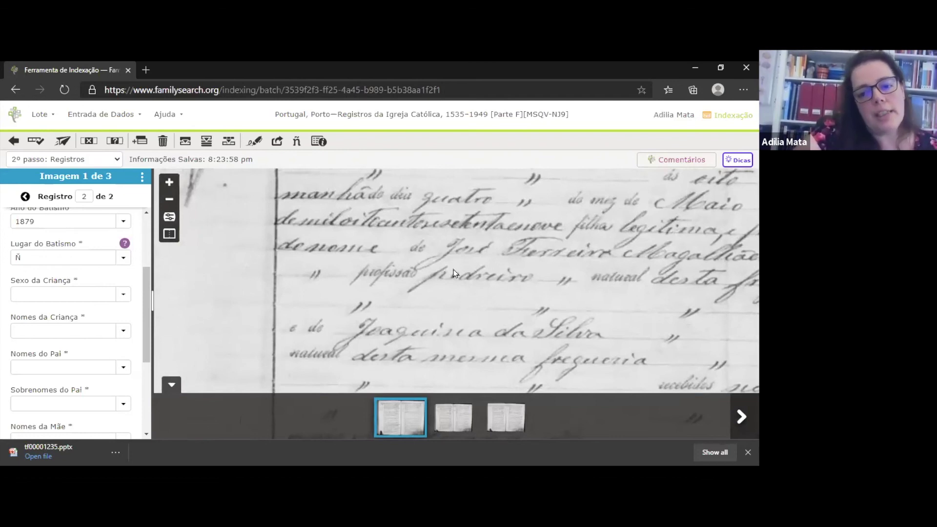
drag(453, 273, 429, 303)
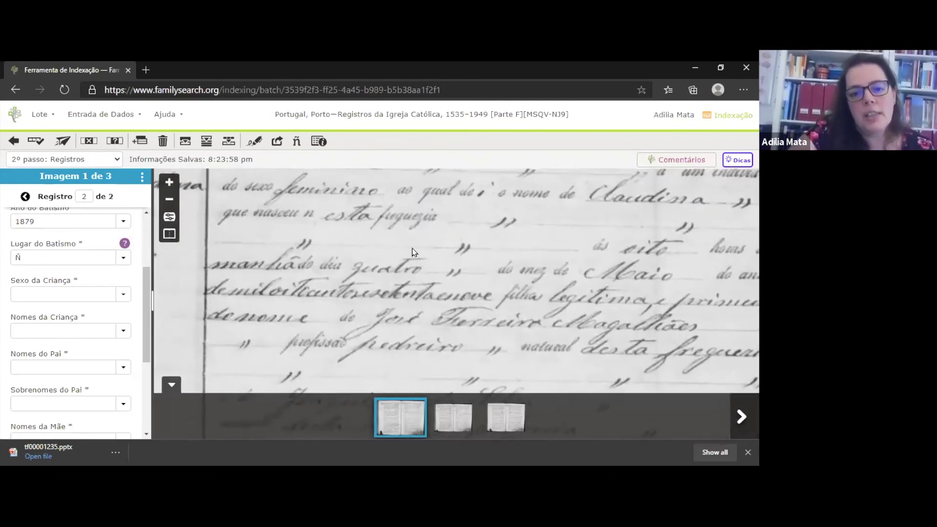
drag(429, 266, 403, 296)
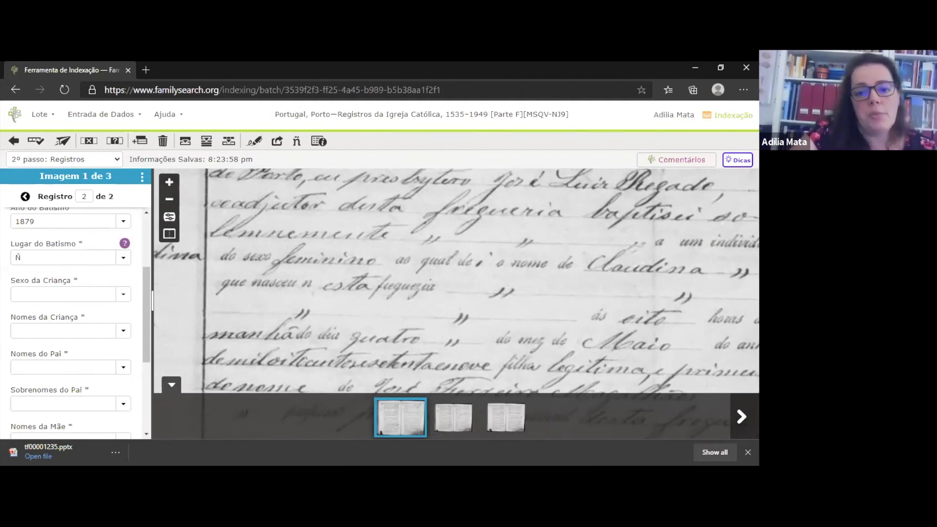
- Leave the batch for the web indexing home page and open the search for available batches
click(13, 142)
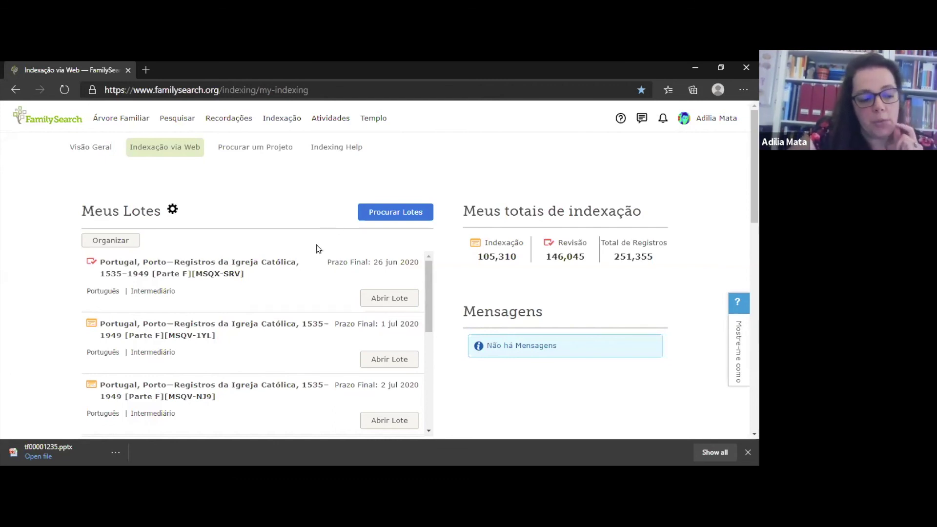
scroll(318, 249, down, 1)
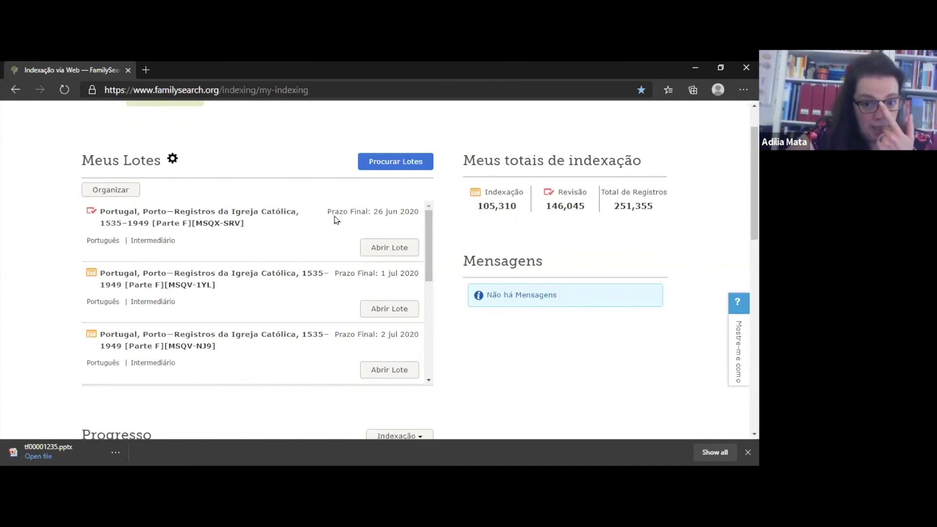
click(388, 166)
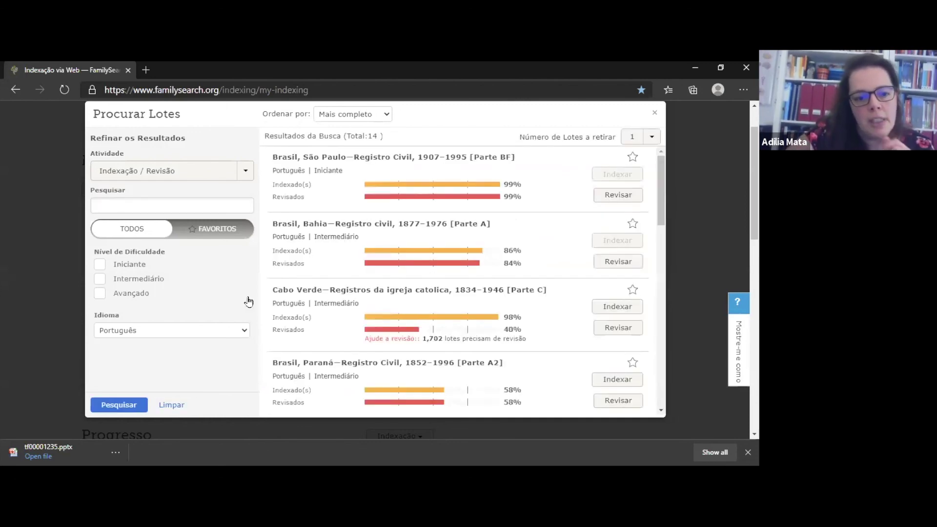
- Mark Brasil, Bahia—Registro civil, 1877–1976 [Parte A] as a favourite project and look for it in the favourites list
click(224, 233)
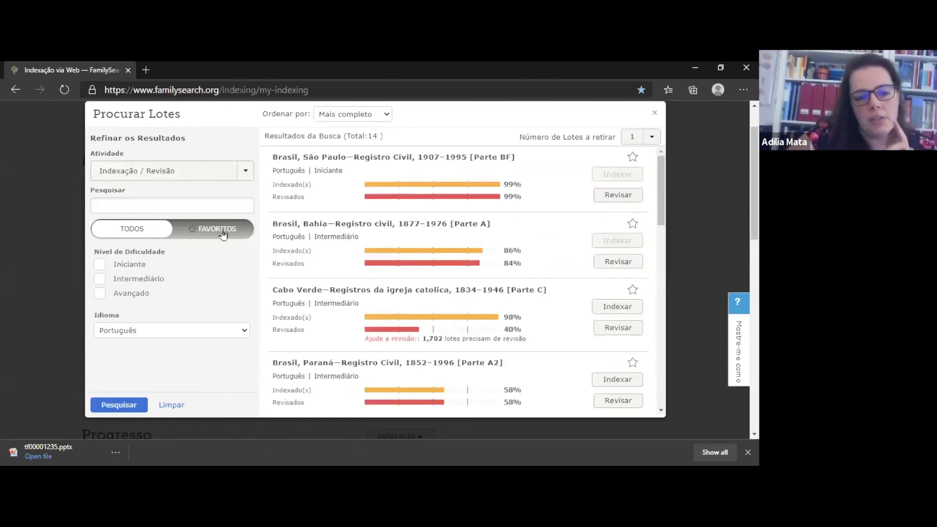
click(165, 232)
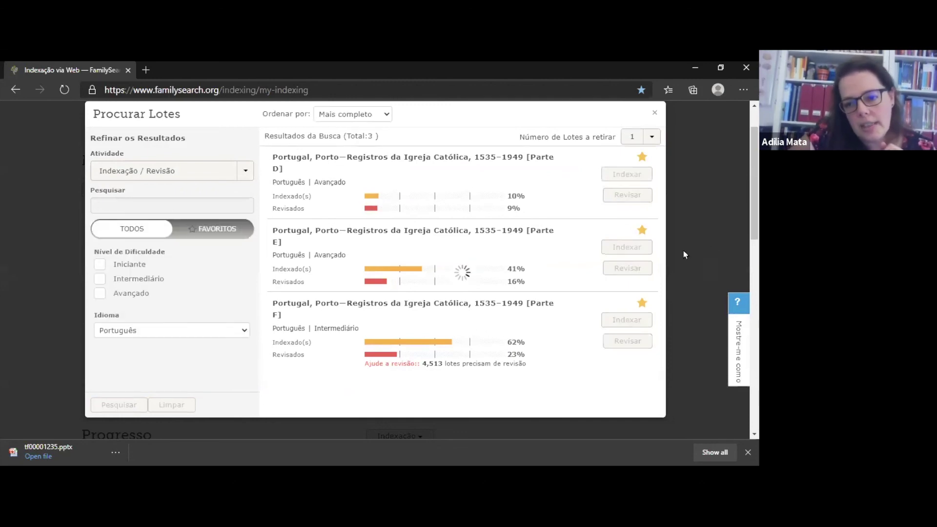
click(634, 224)
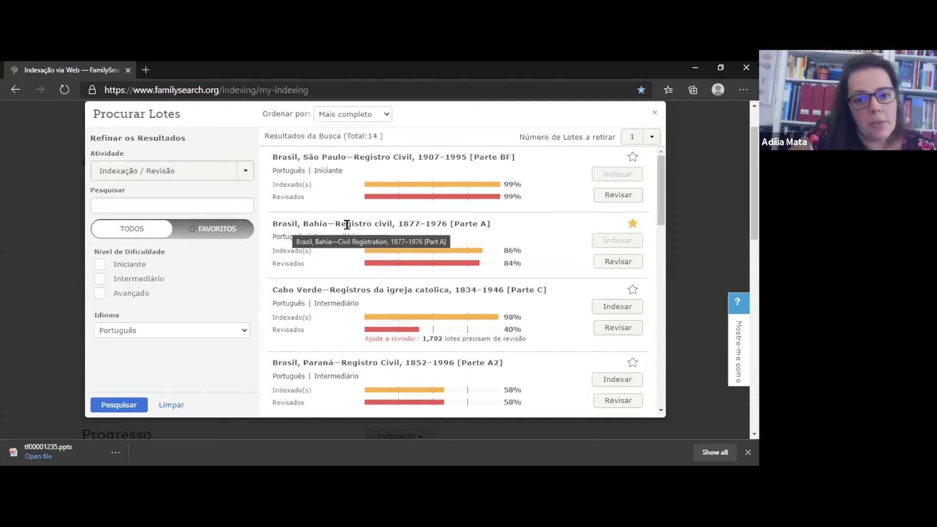
click(233, 232)
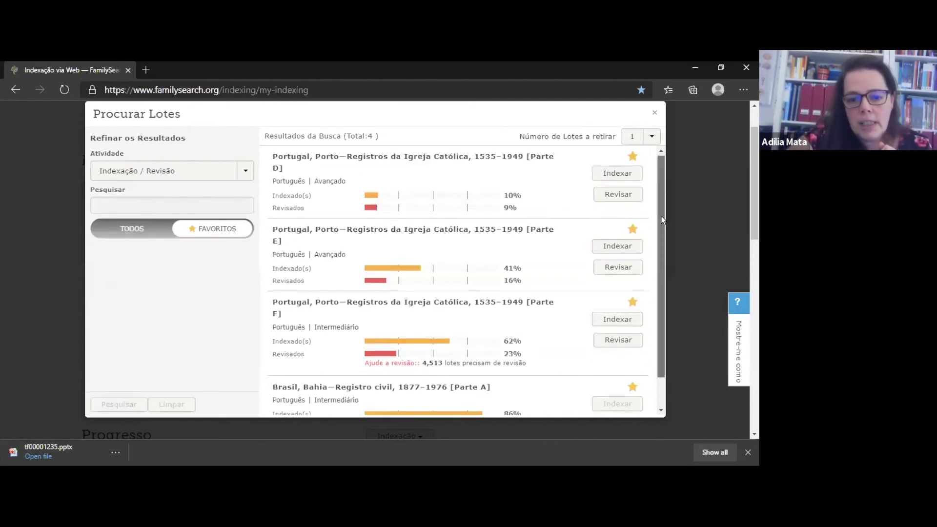
scroll(661, 219, down, 1)
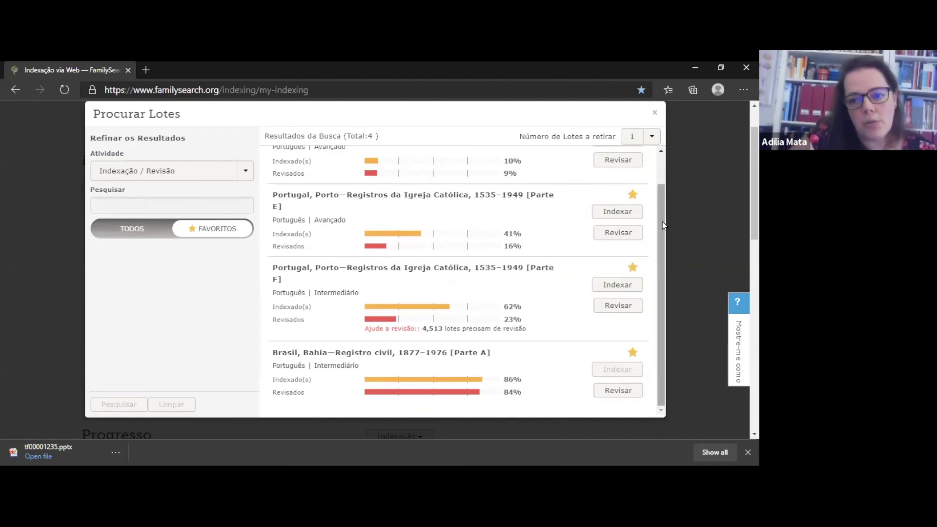
drag(661, 210, 663, 180)
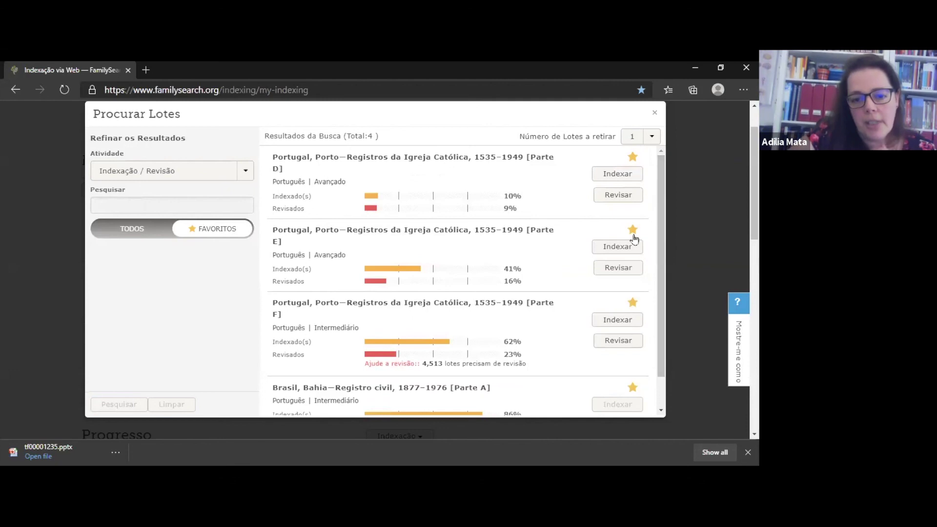
- Remove Brasil, Bahia—Registro civil, 1877–1976 [Parte A] from the favourites, recheck the favourites list and close the batch search
triple_click(657, 241)
scroll(634, 342, down, 1)
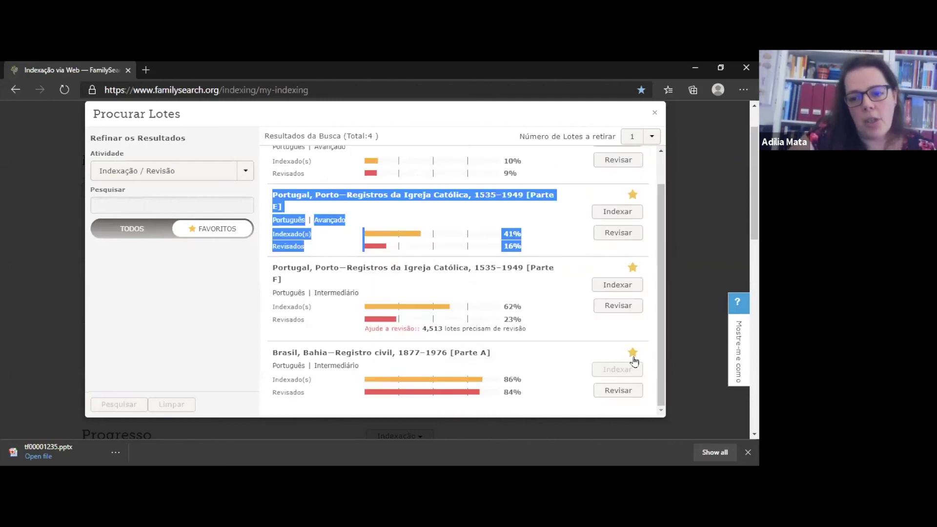
click(631, 361)
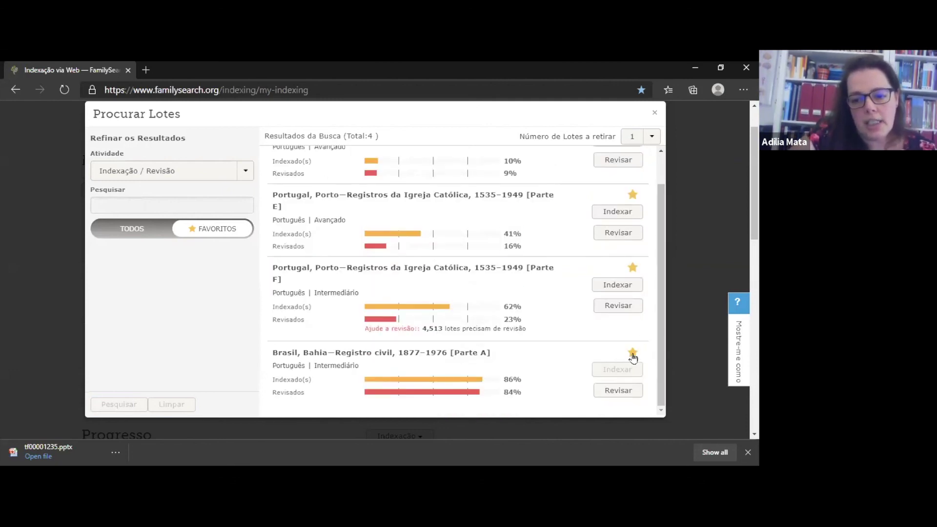
click(150, 234)
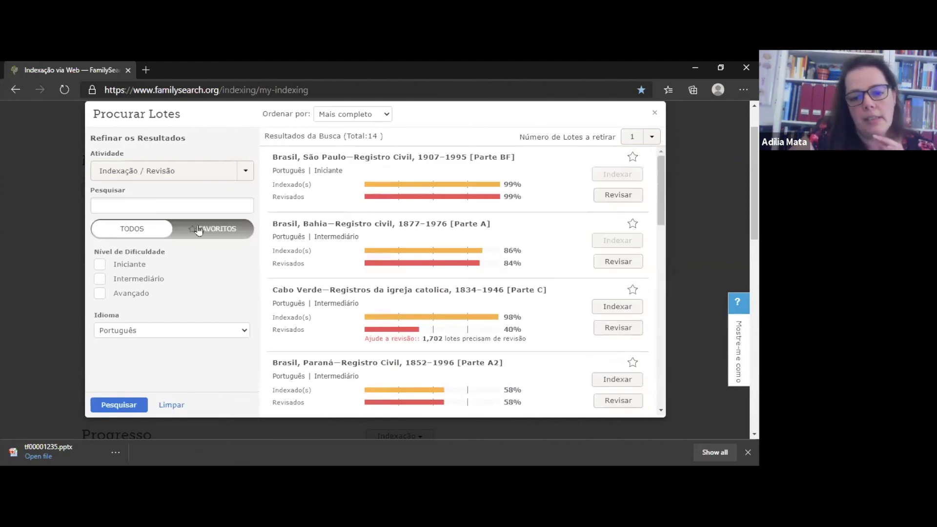
click(198, 231)
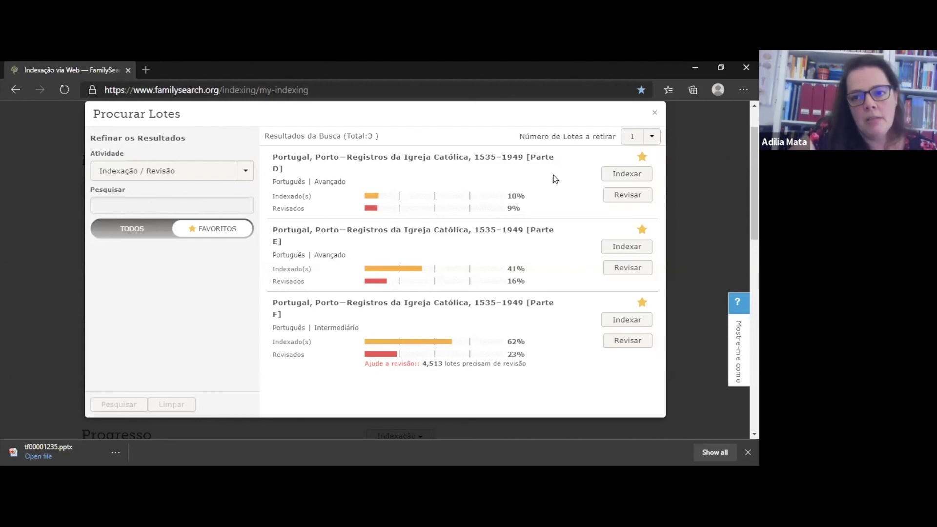
double_click(644, 119)
click(654, 112)
- Open the indexing help resources and view the welcome screen of the interactive indexing tutorial
scroll(380, 188, up, 1)
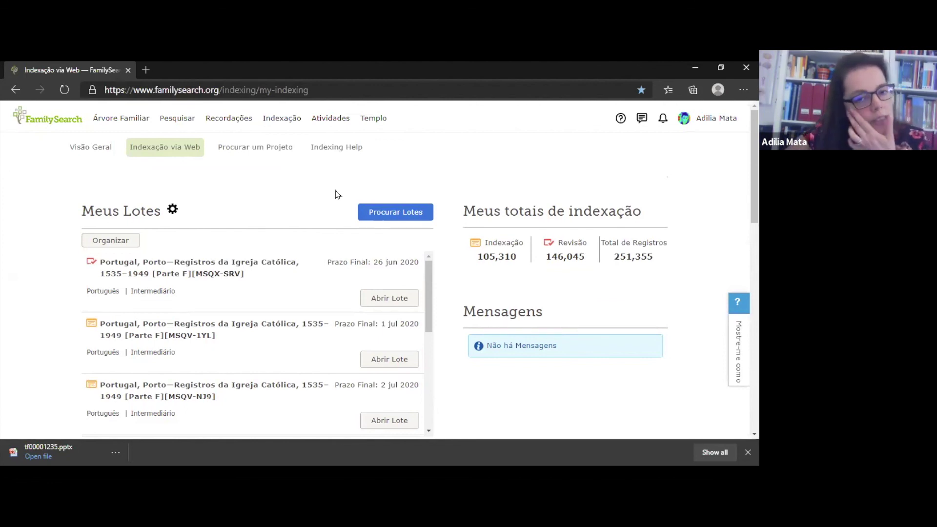
click(332, 151)
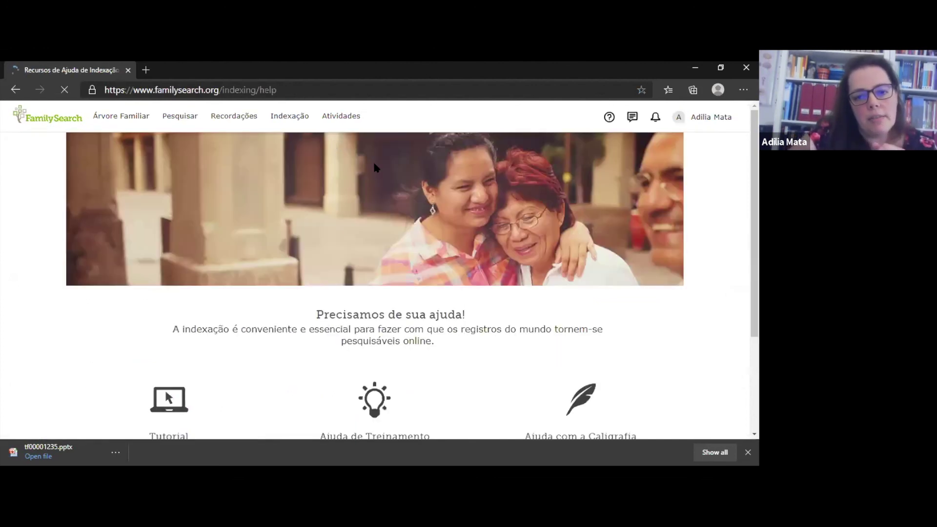
scroll(535, 287, down, 3)
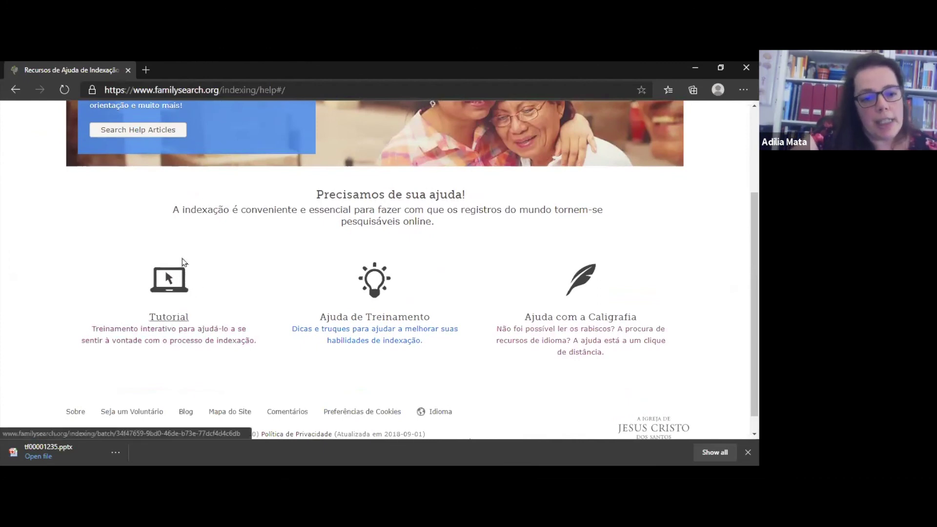
click(166, 321)
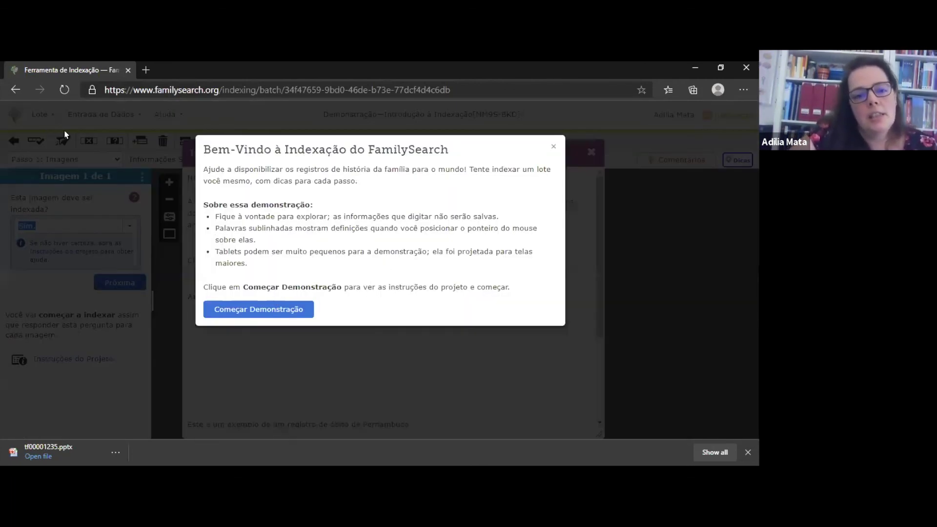
- Go back to the indexing help resources and open the handwriting help with the Portuguese alphabet samples
click(22, 90)
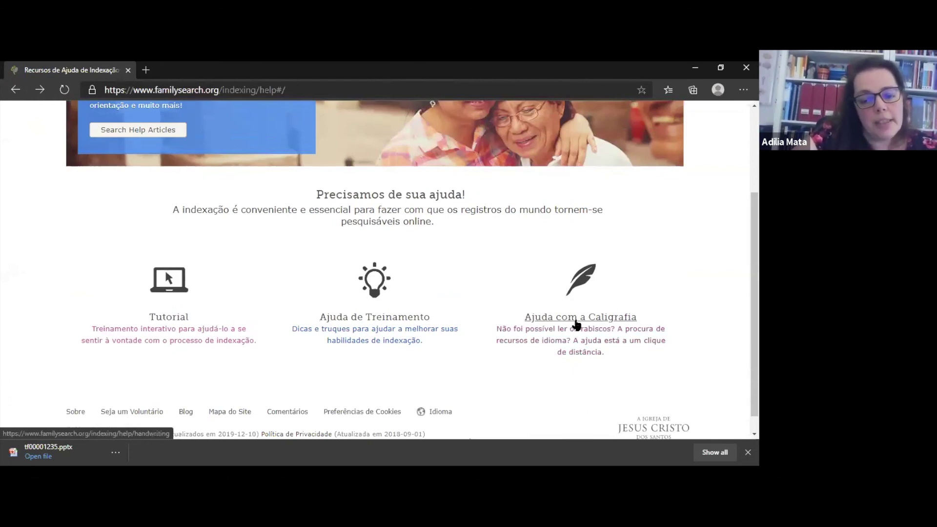
click(576, 323)
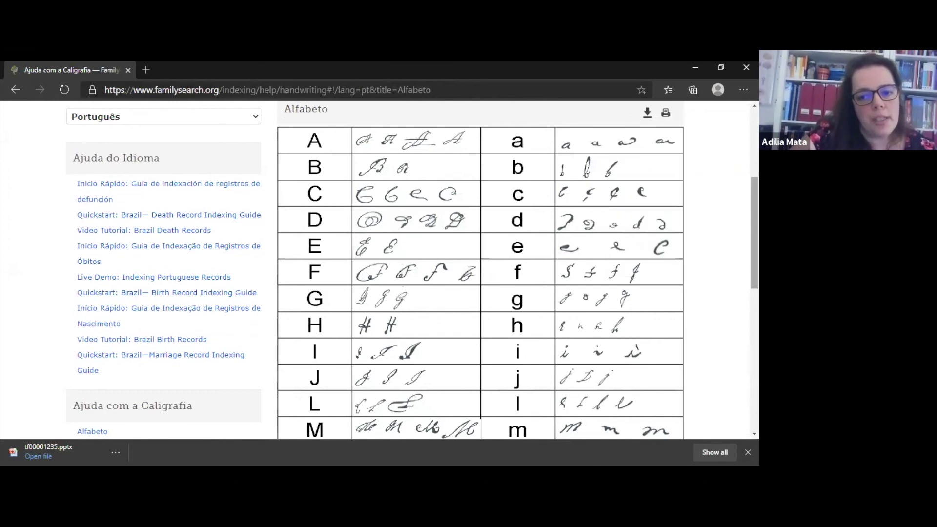
- Look through the handwritten Portuguese alphabet samples and the language and handwriting help links beside them
scroll(717, 234, down, 1)
scroll(412, 269, down, 4)
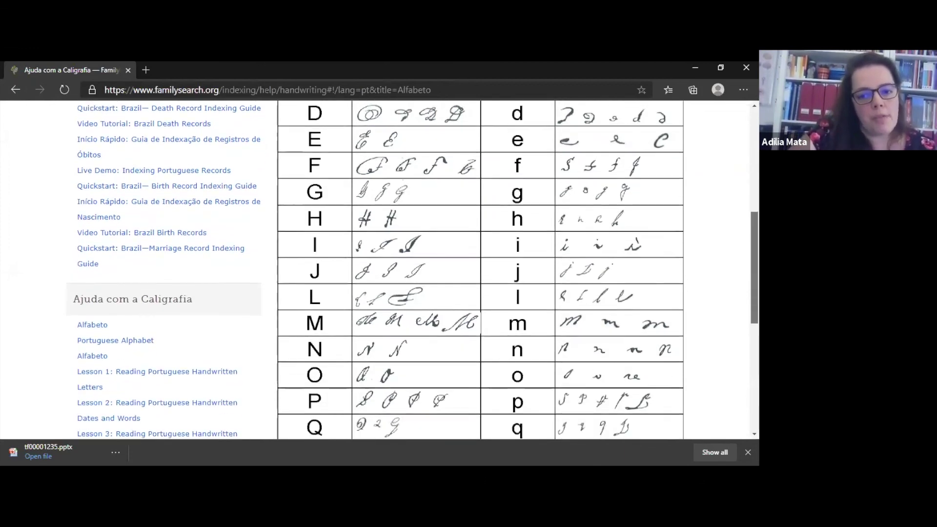
scroll(412, 269, down, 1)
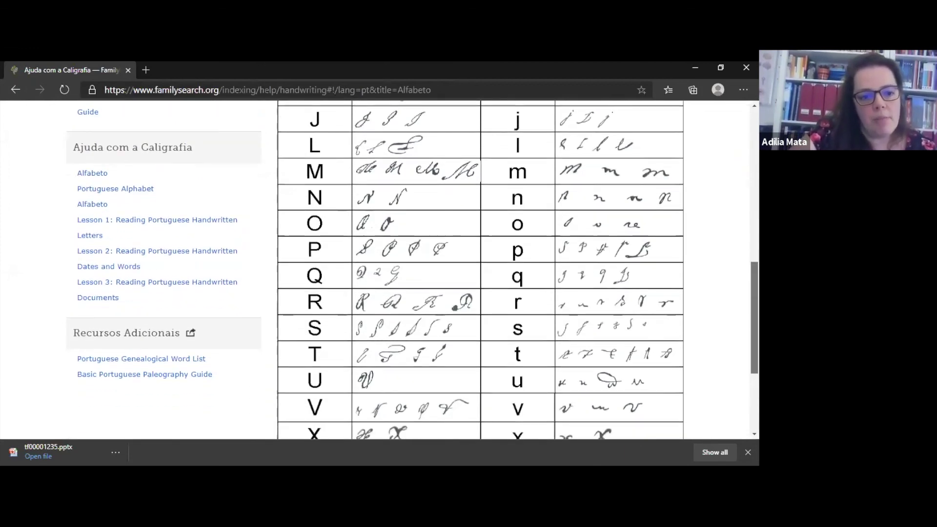
scroll(131, 166, up, 5)
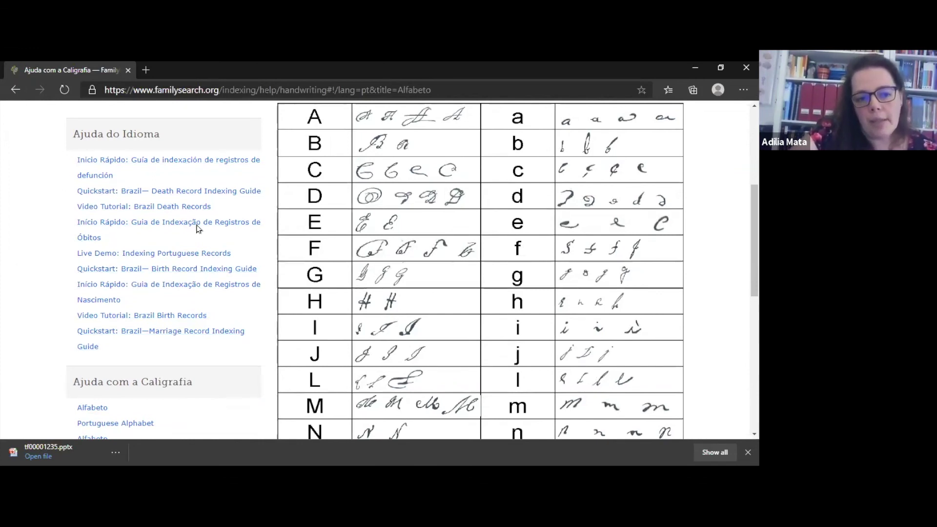
scroll(740, 241, up, 1)
scroll(385, 269, up, 5)
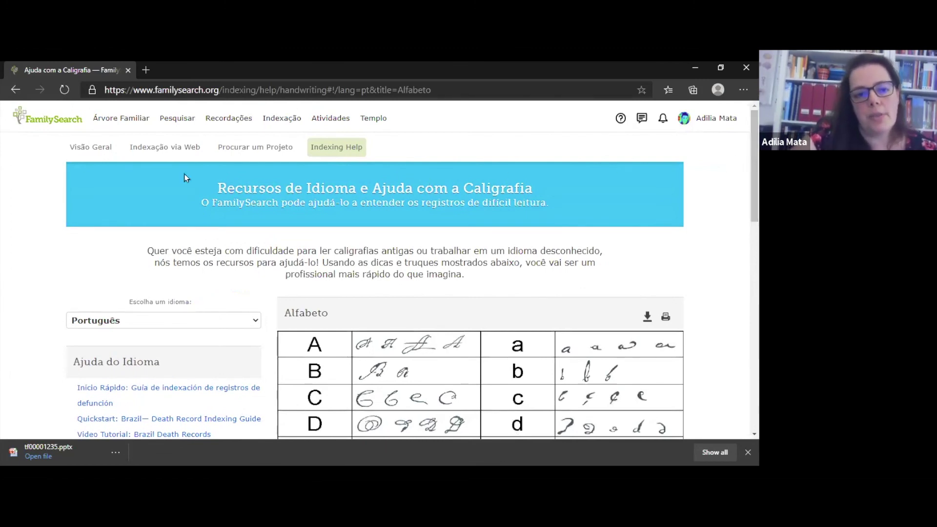
- Return to the web indexing page and open the Portugal, Porto—Registros da Igreja Católica, 1535–1949 [Parte F] batch MSQV-NJ9 from Meus Lotes
click(163, 148)
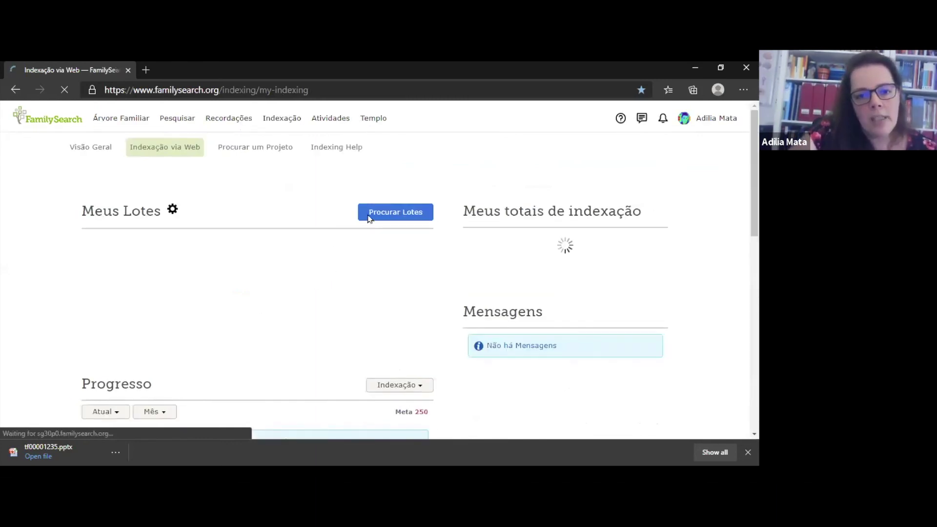
click(386, 301)
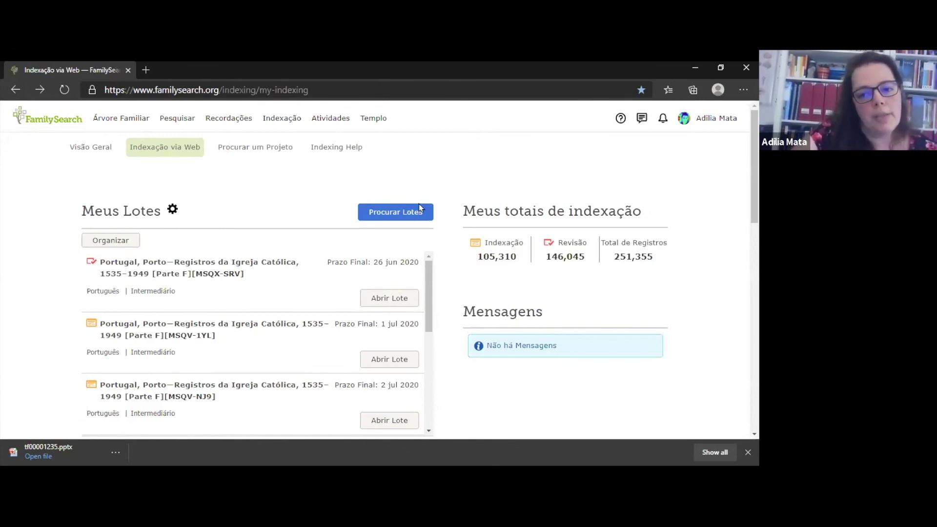
drag(426, 293, 424, 313)
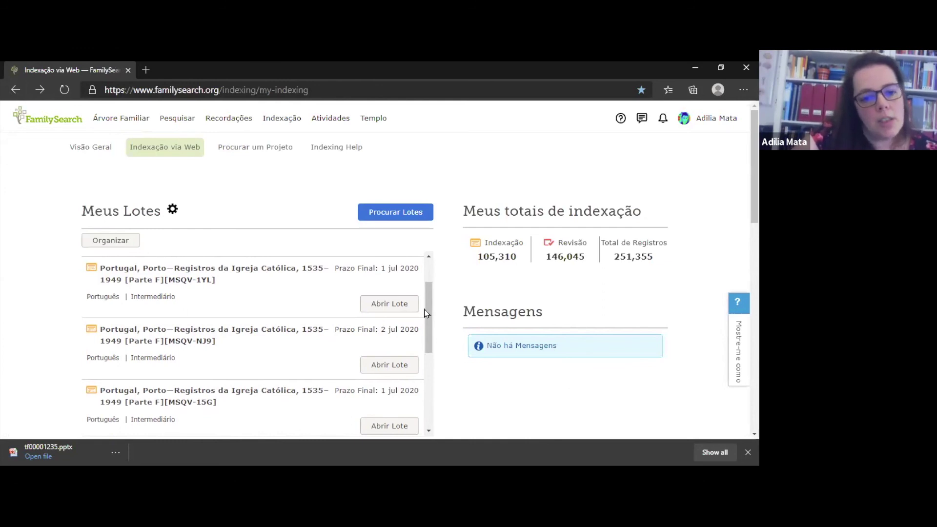
scroll(427, 302, down, 2)
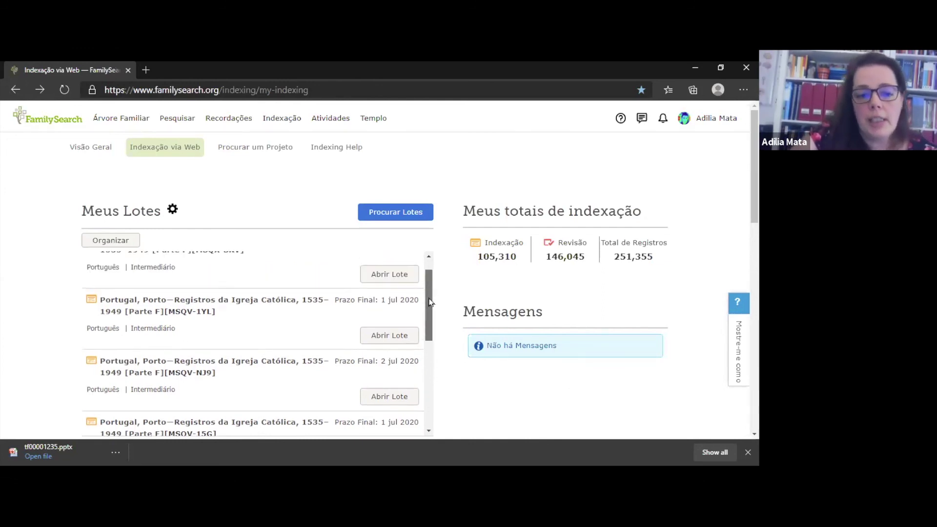
scroll(429, 296, up, 2)
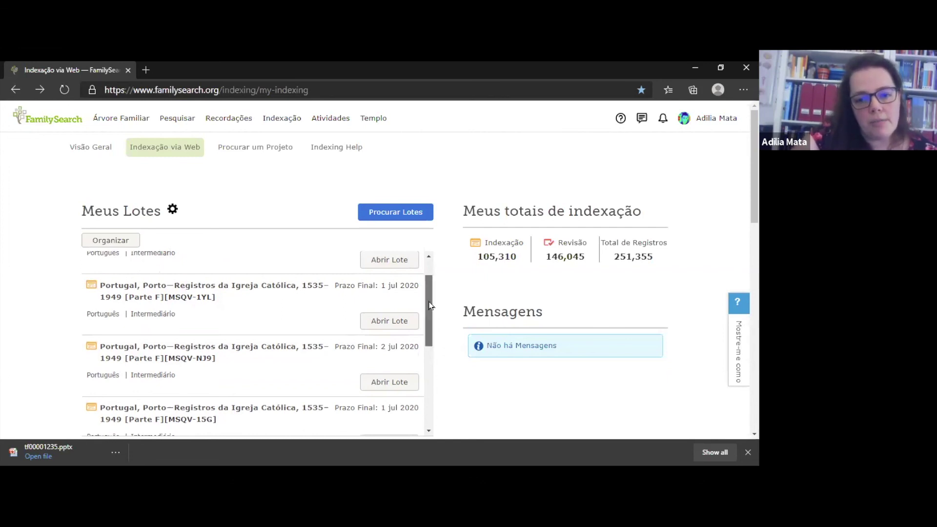
drag(429, 297, 429, 308)
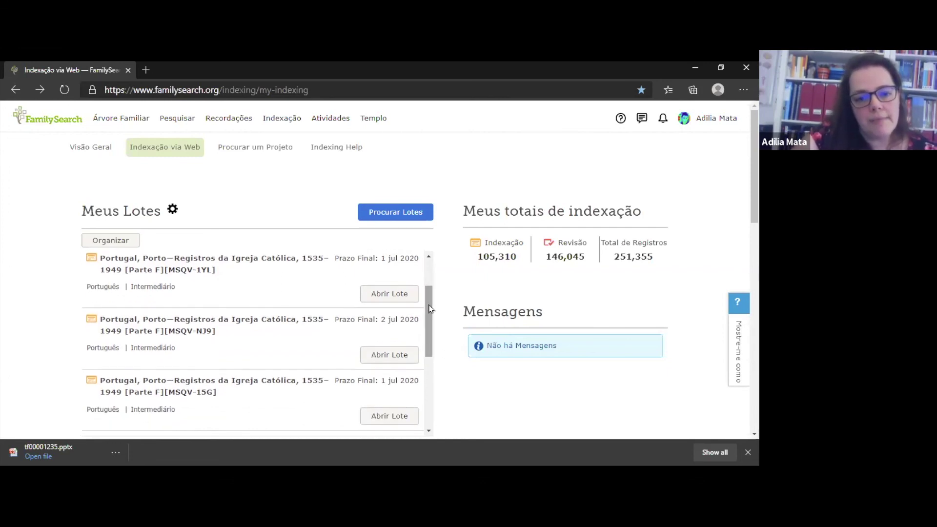
click(370, 356)
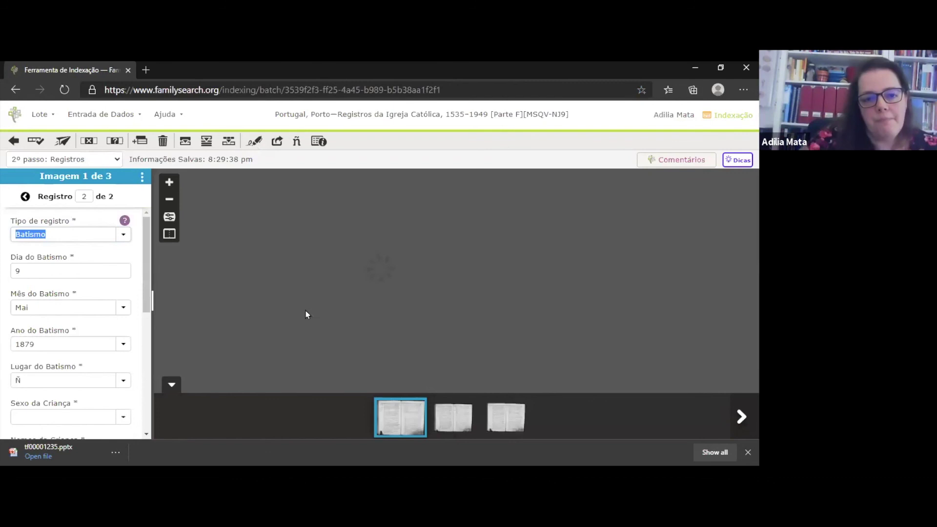
- View the batch sharing options, highlight the batch link and the batch code in turn, and close the dialog
click(177, 120)
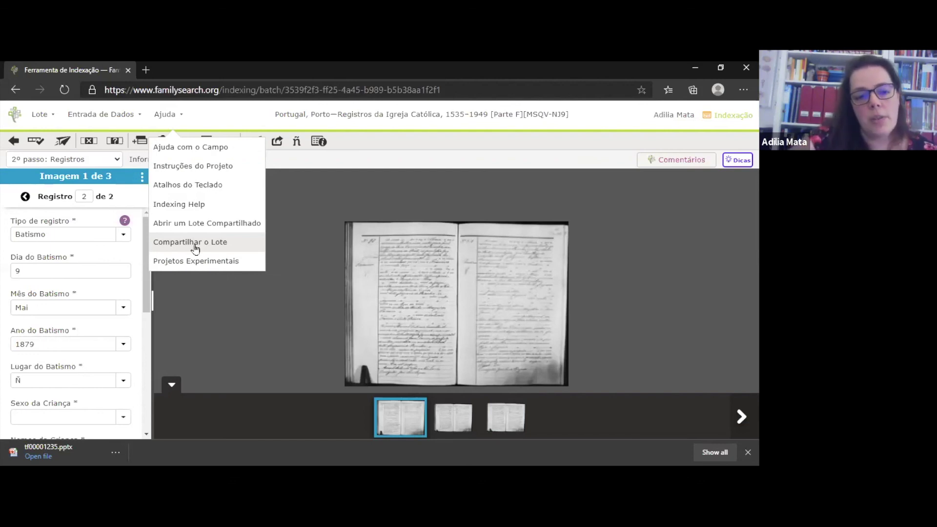
click(196, 248)
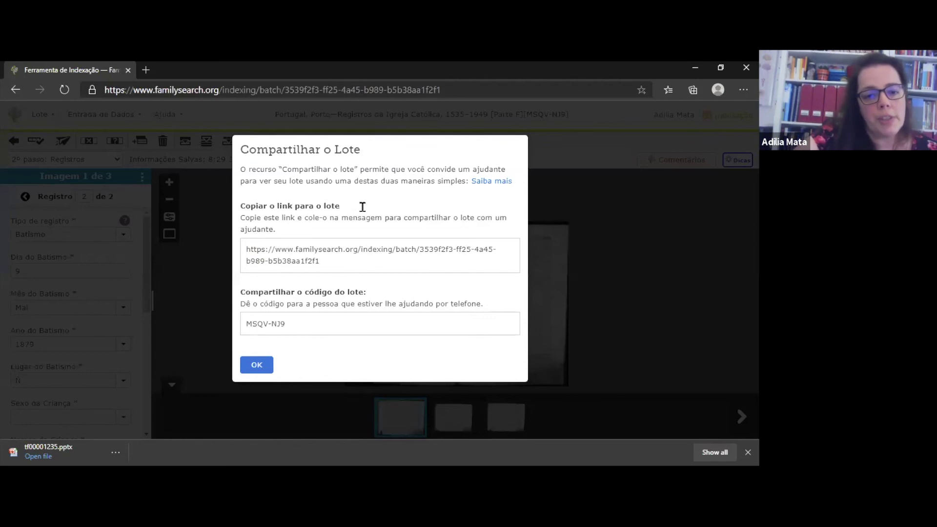
drag(320, 263, 279, 254)
drag(252, 251, 245, 252)
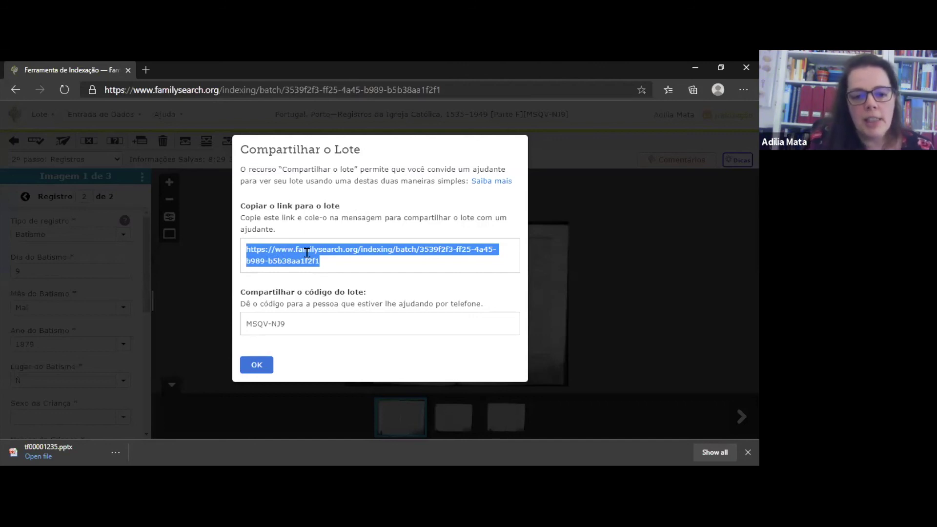
click(299, 326)
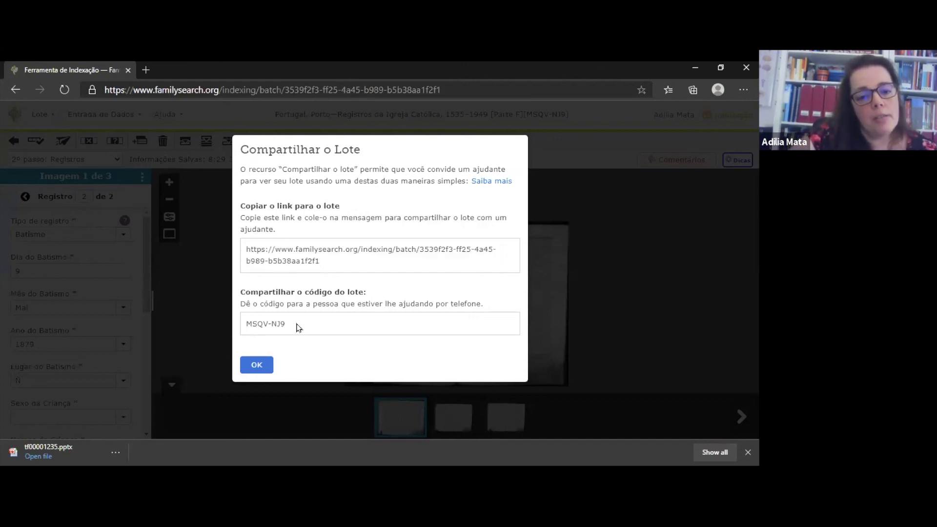
drag(289, 326, 246, 325)
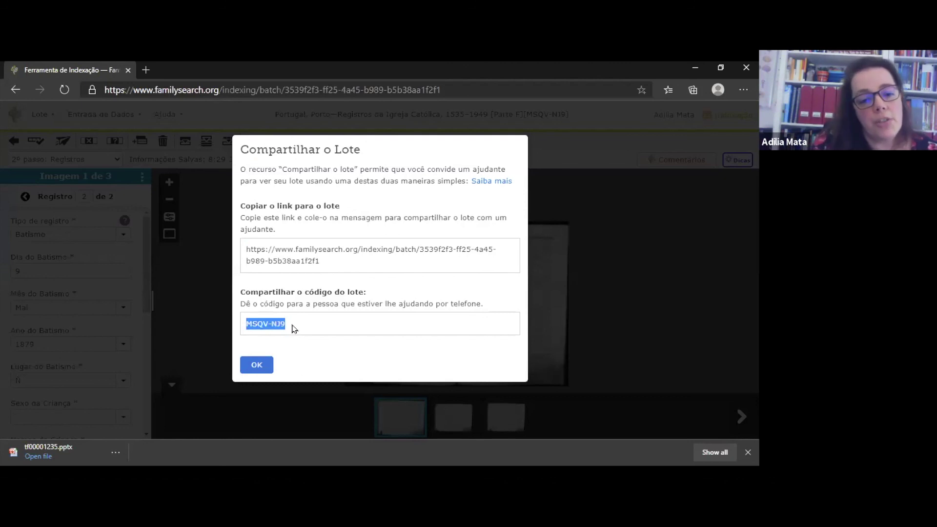
click(271, 365)
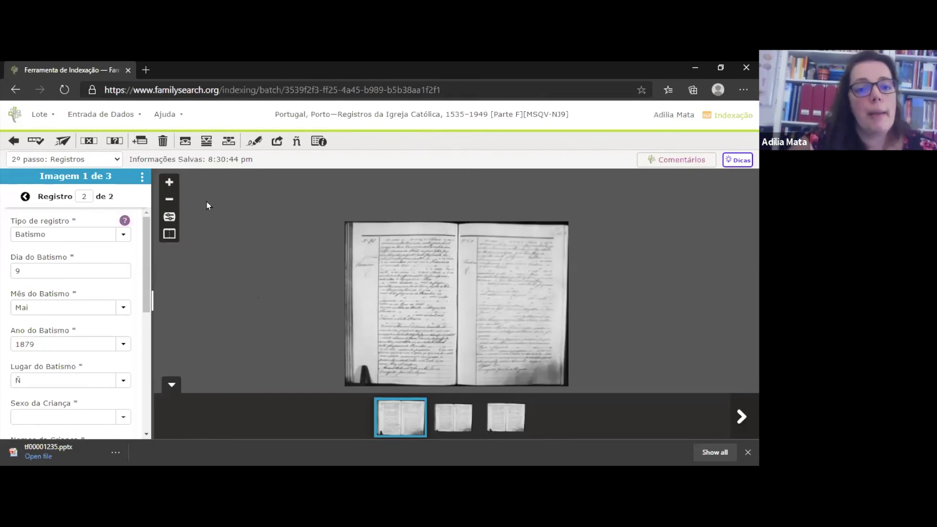
- View the dialog for opening a shared batch by its code and close it without entering a code
click(179, 120)
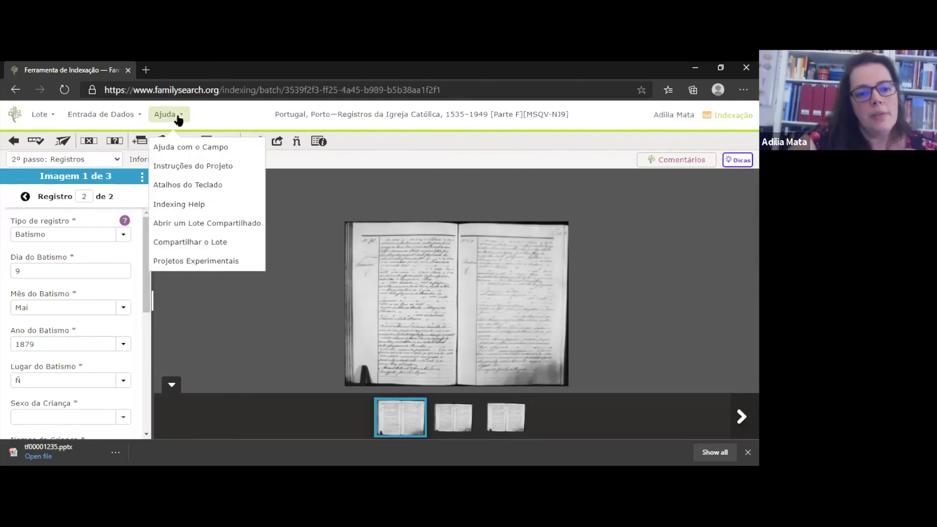
click(201, 226)
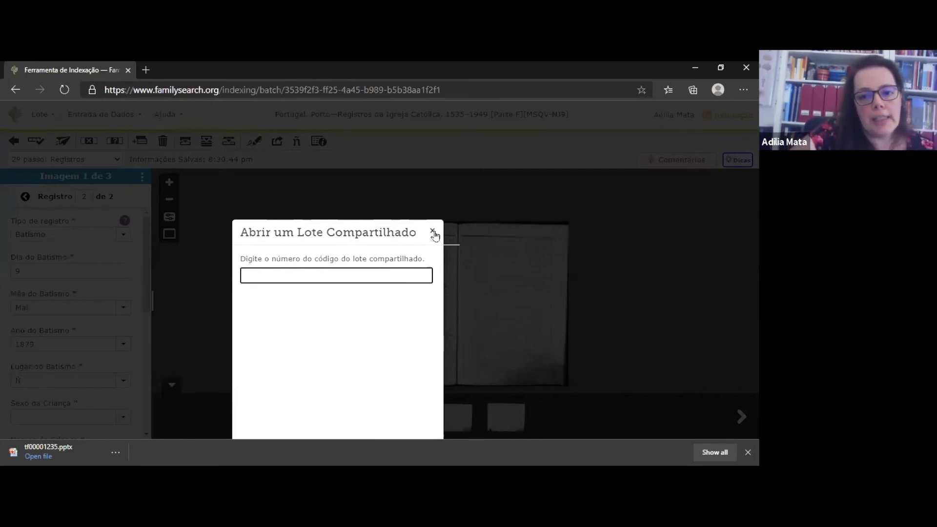
click(433, 232)
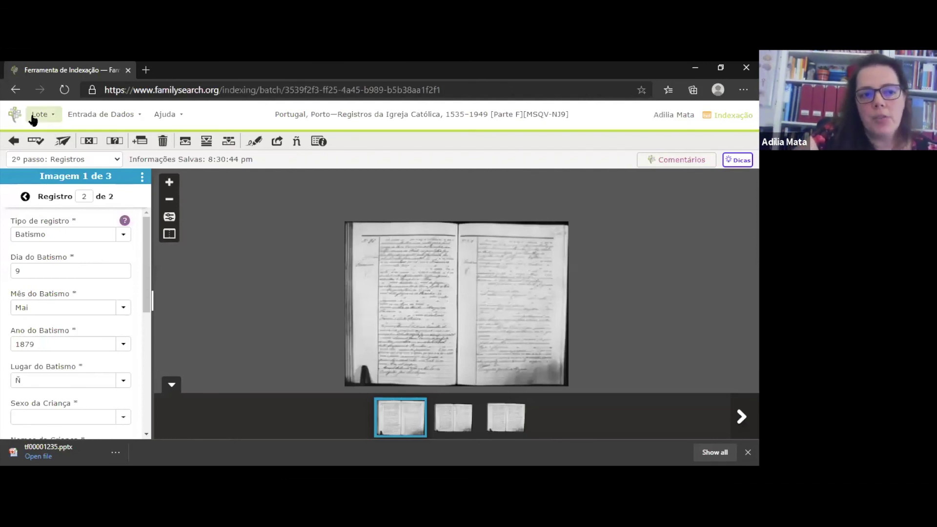
- Go to the FamilySearch home page, open the Comunidade from the help resources and look over its welcome page
click(16, 119)
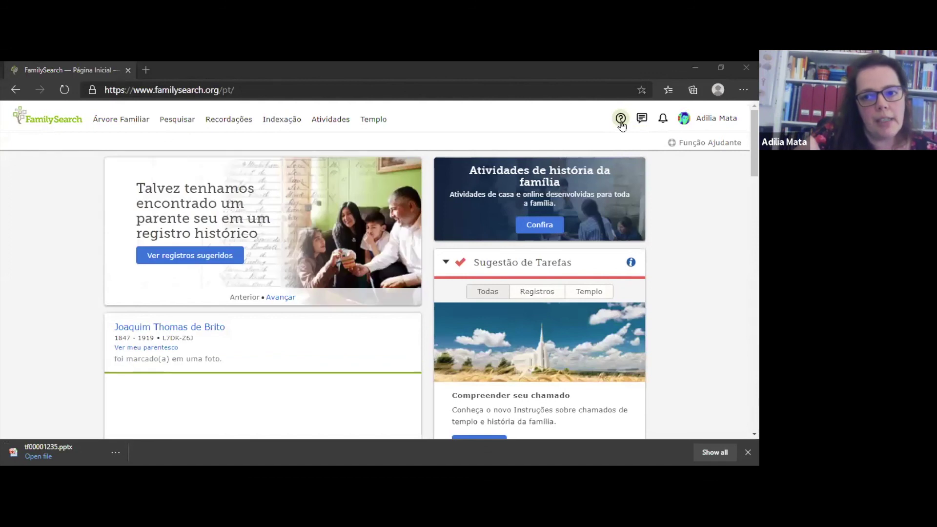
click(620, 121)
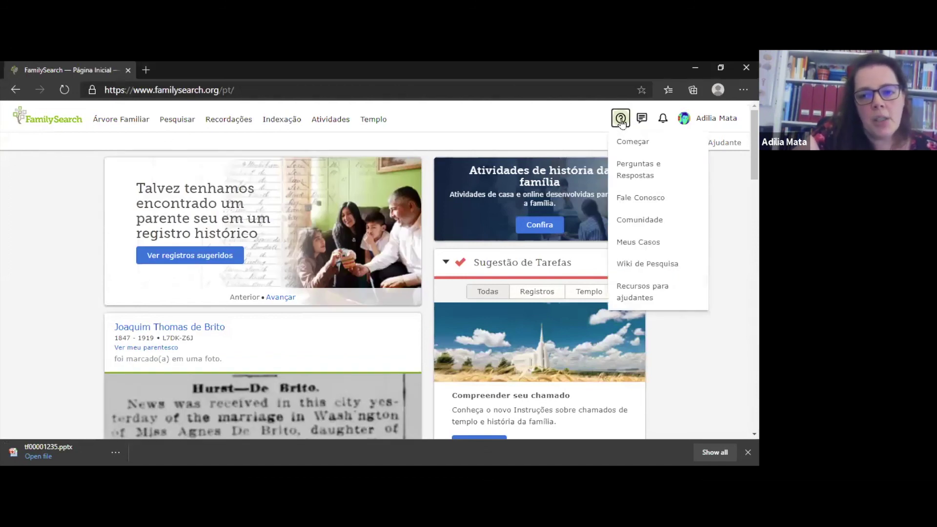
click(655, 227)
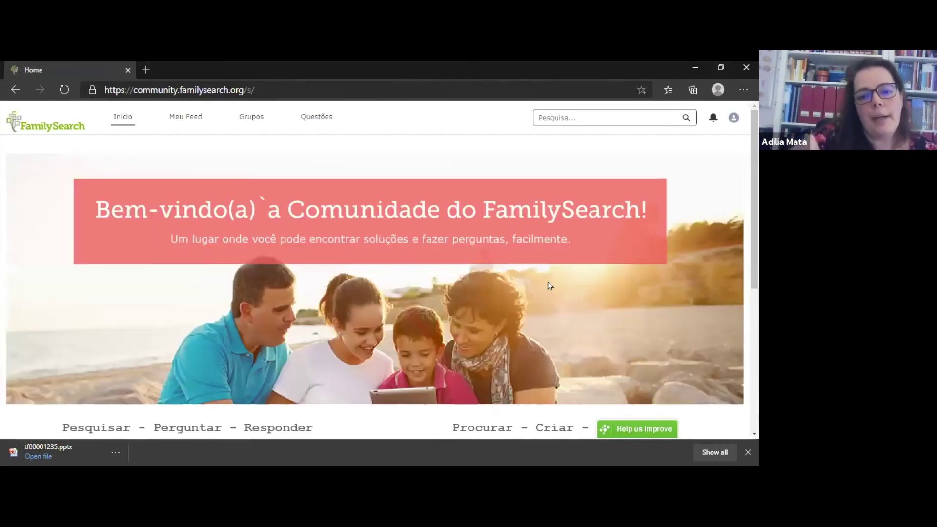
scroll(375, 268, down, 4)
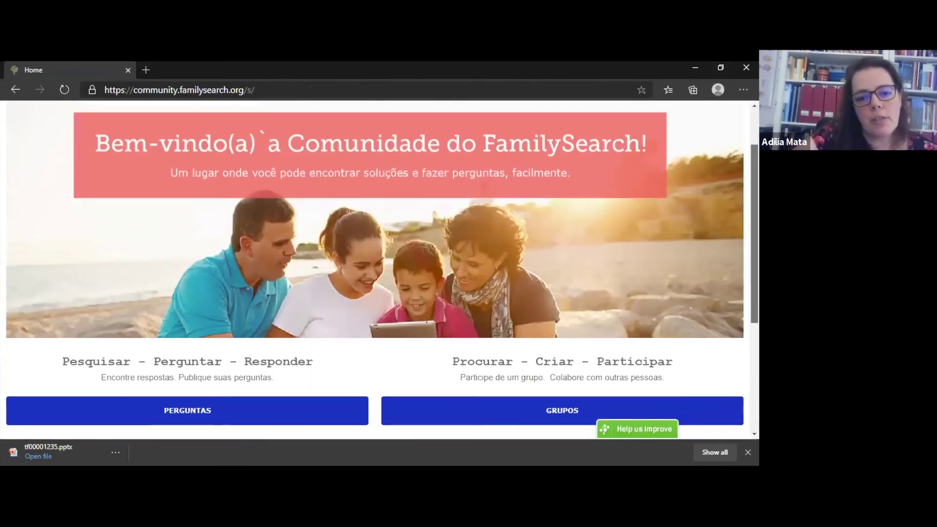
scroll(375, 268, up, 2)
scroll(374, 269, up, 2)
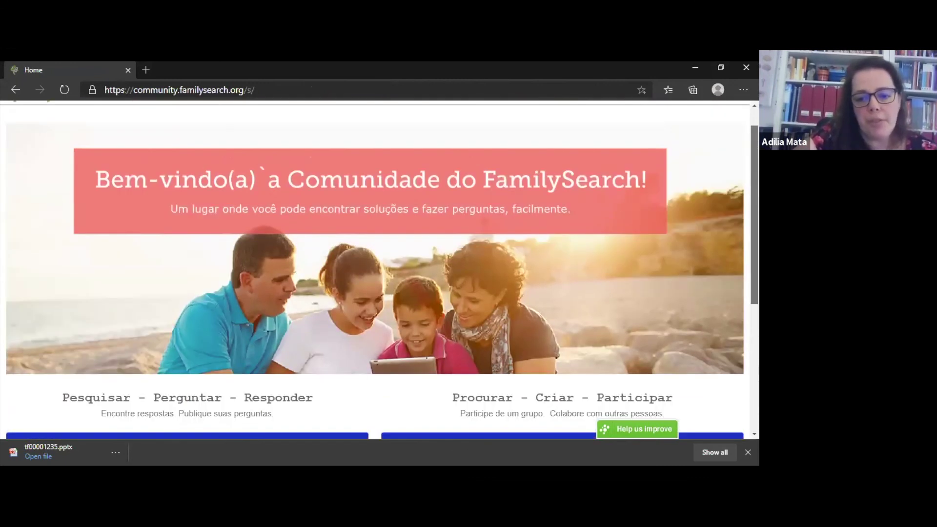
scroll(375, 268, up, 1)
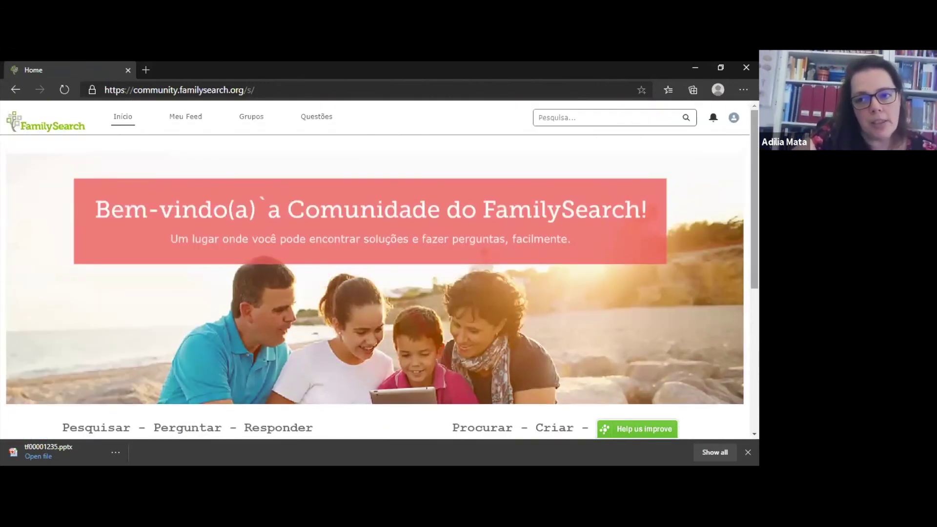
- Open the own community profile and review its groups, followed people and recent posts
click(734, 118)
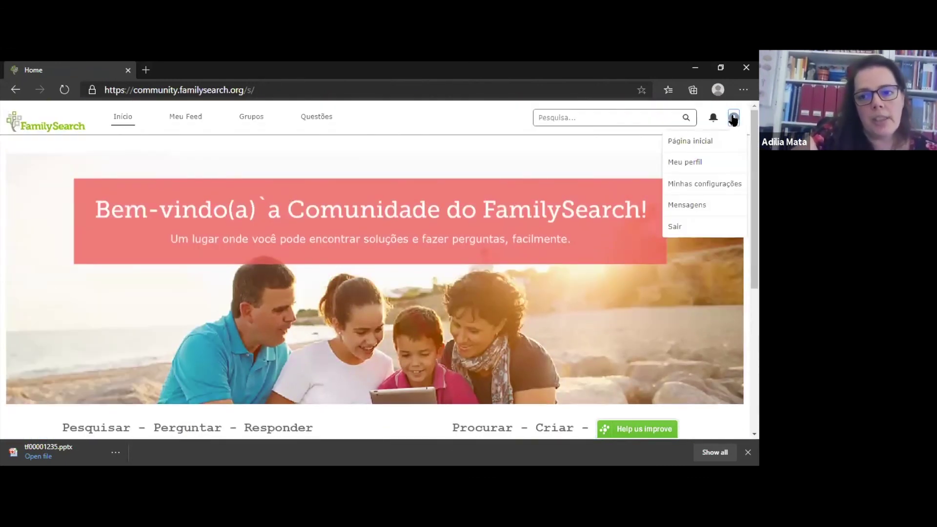
click(705, 162)
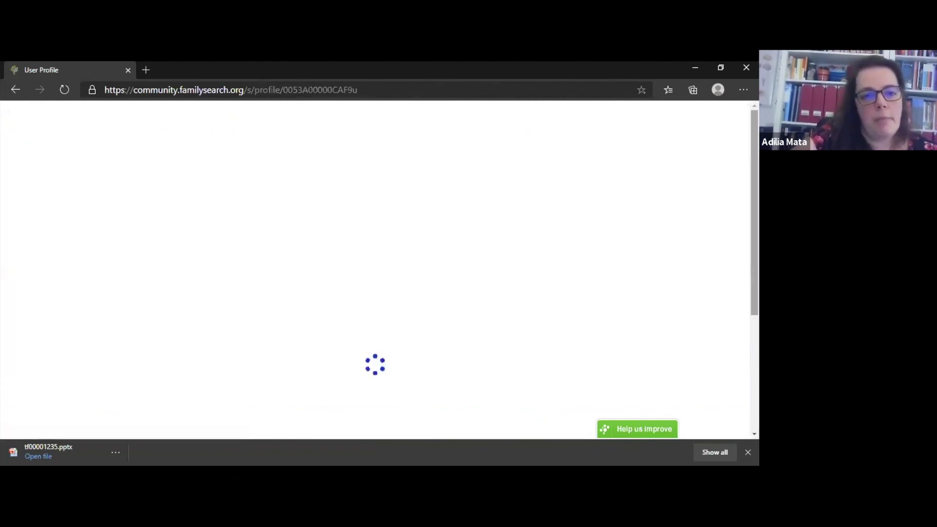
scroll(375, 273, down, 1)
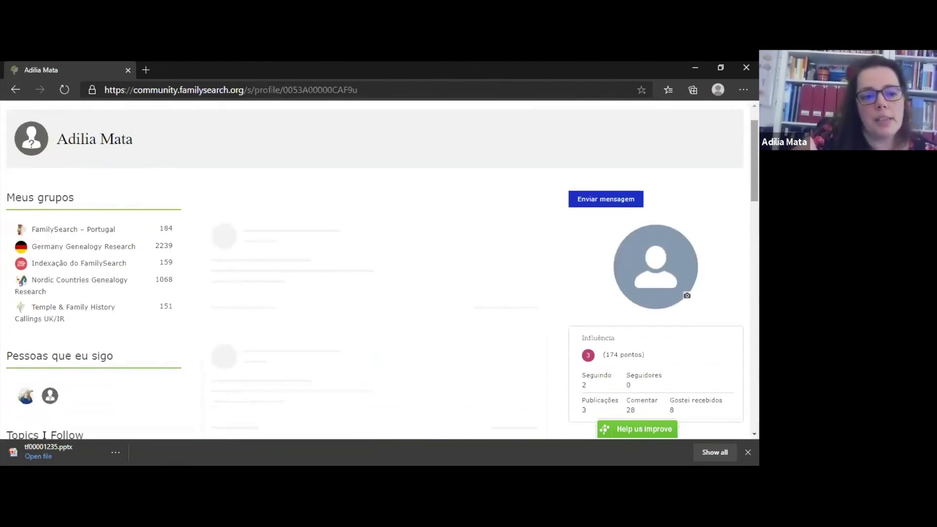
scroll(374, 268, down, 2)
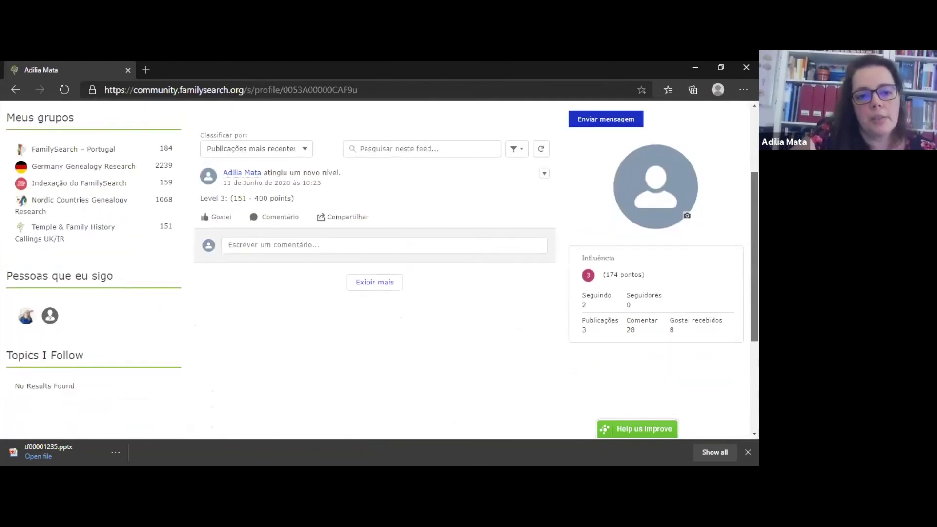
scroll(374, 269, down, 3)
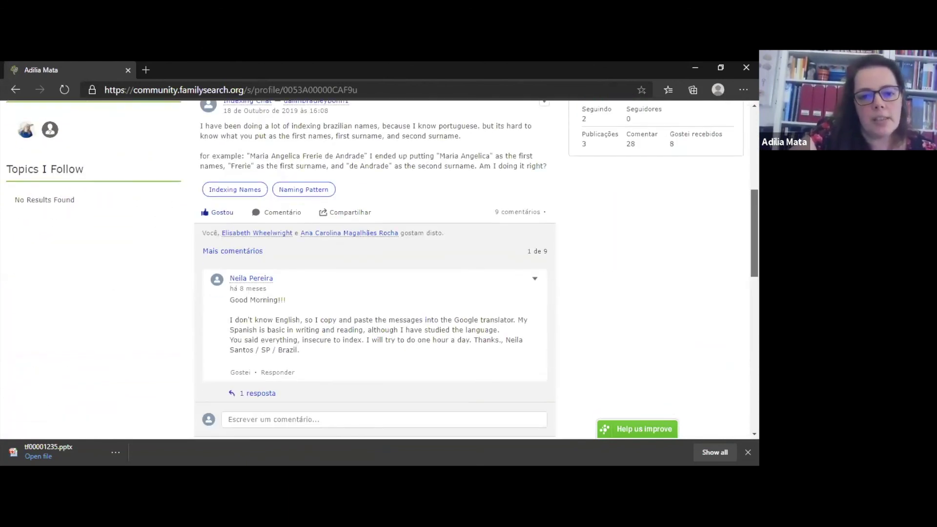
scroll(240, 194, up, 5)
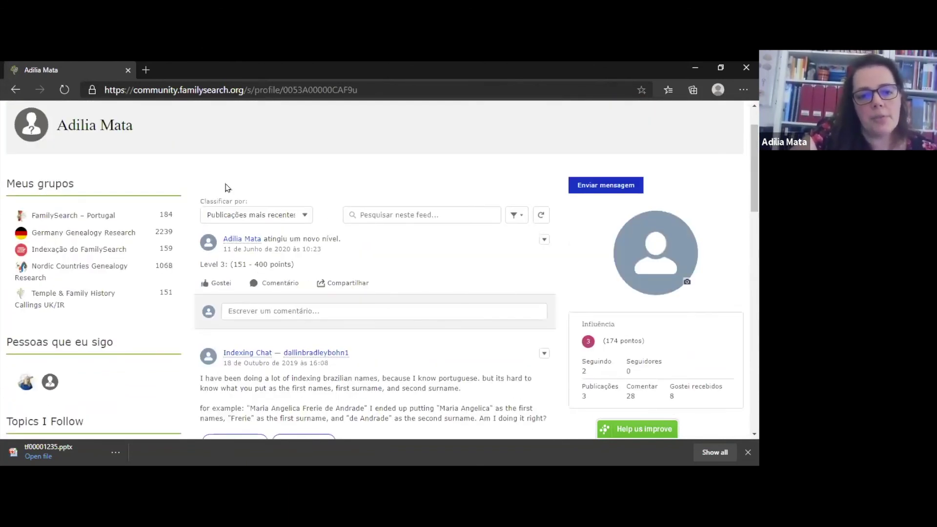
- Open the Indexação do FamilySearch group and look over its description, question area and recent posts
click(82, 250)
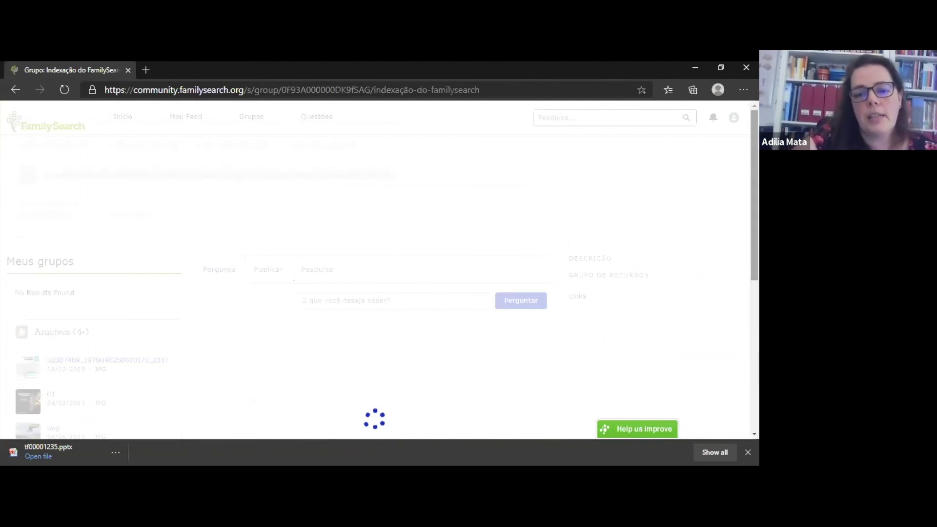
scroll(374, 268, down, 4)
scroll(374, 269, up, 2)
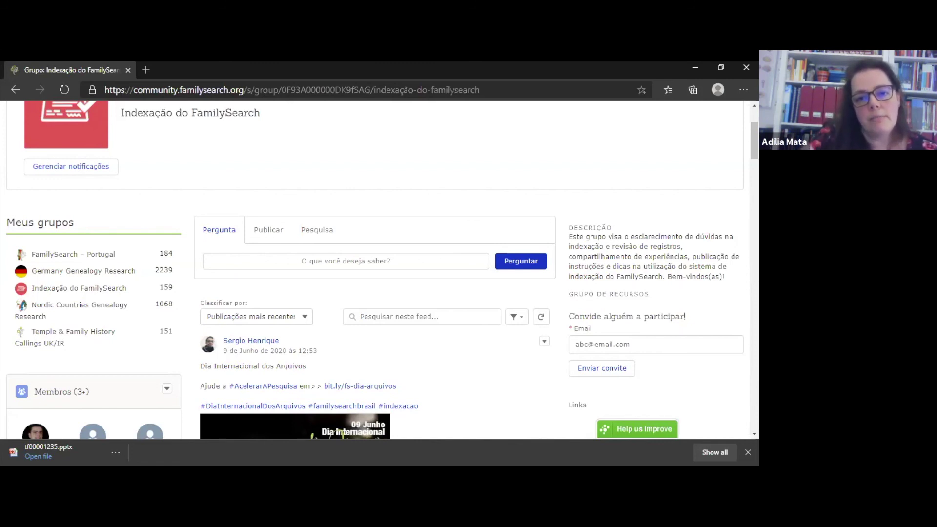
scroll(700, 154, up, 3)
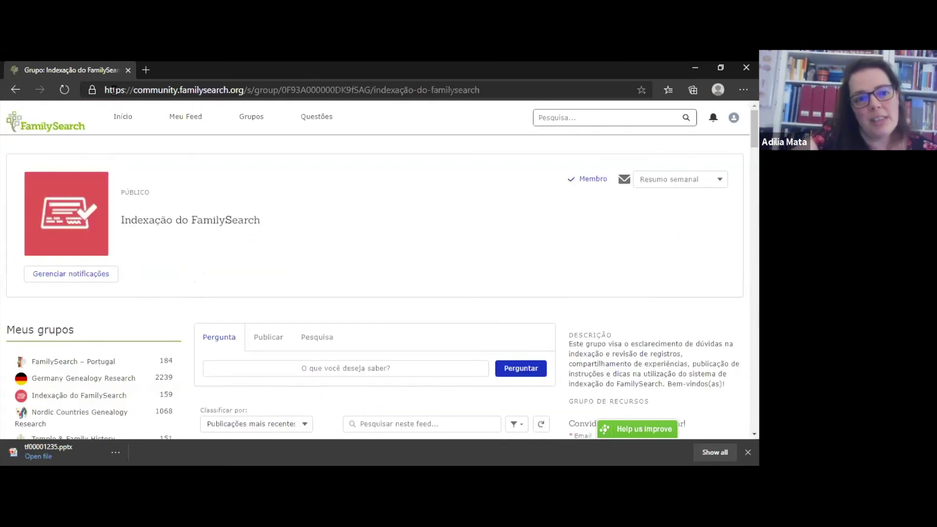
- Return to the FamilySearch home page and open the second saved Aveiro civil registration record from the browser's New collection
click(48, 124)
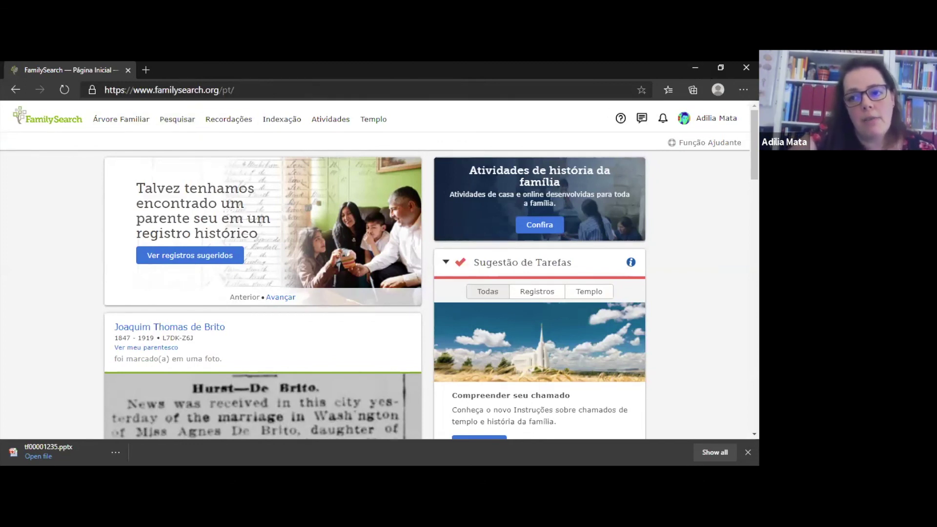
click(743, 90)
click(698, 95)
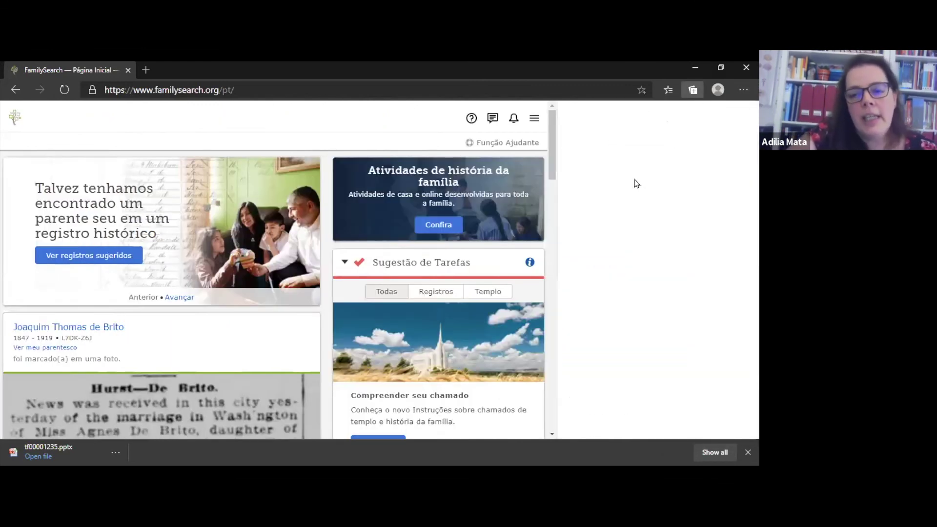
click(610, 178)
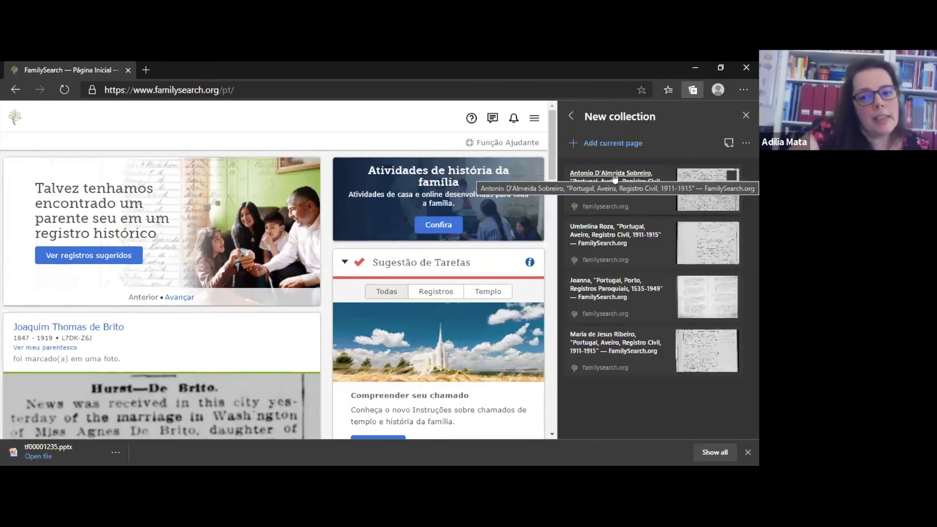
click(621, 226)
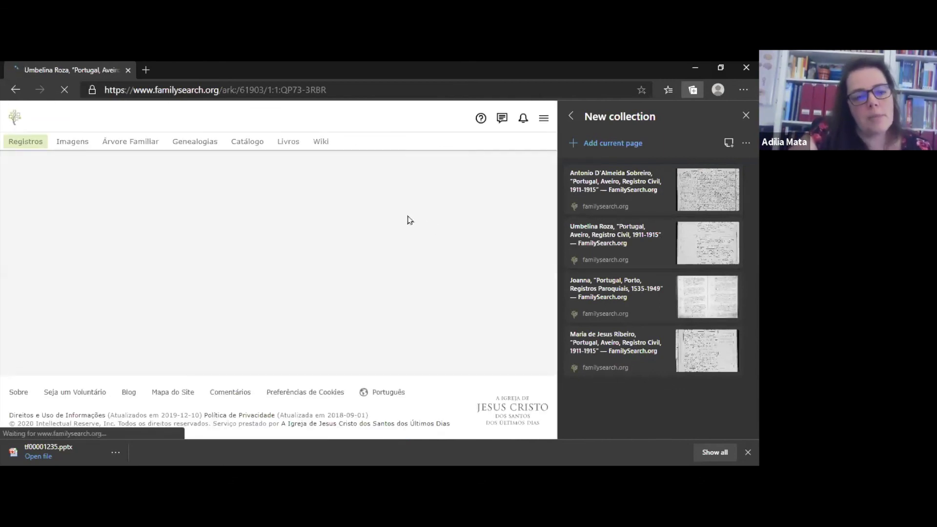
click(693, 89)
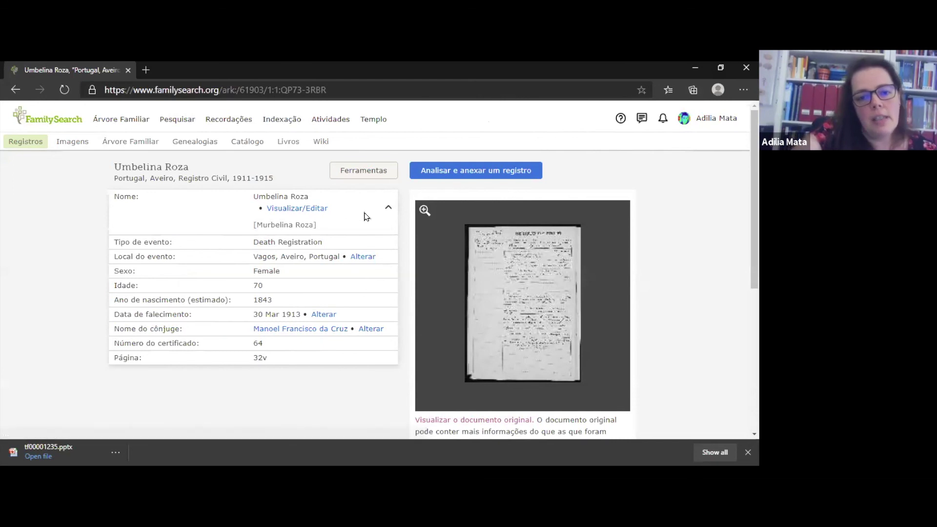
- Open the death record's original document image, enlarge it and read the handwritten entries from the deceased's name down to the spouse
mouse_move(264, 226)
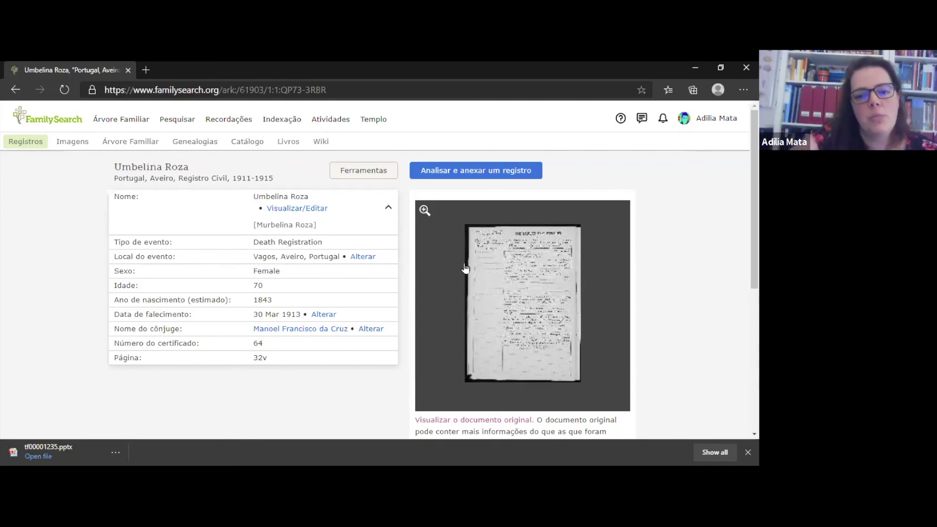
click(495, 275)
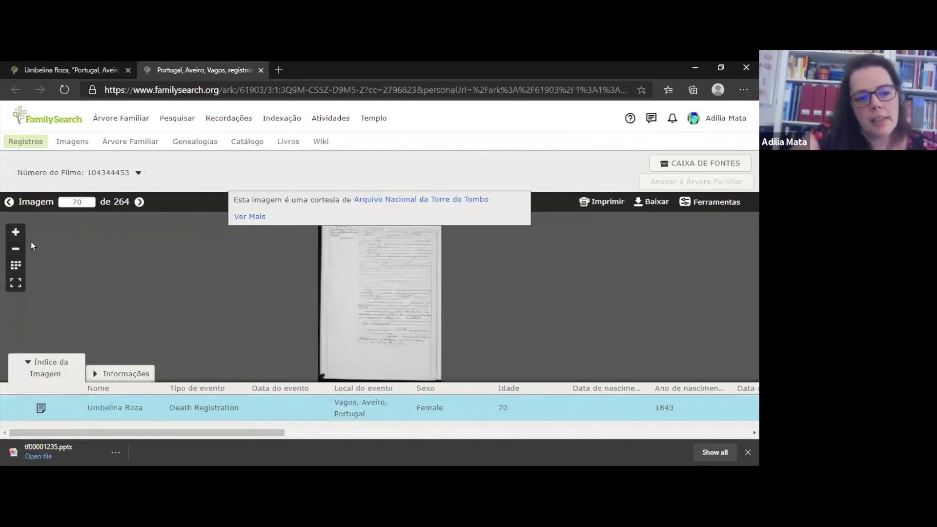
click(15, 232)
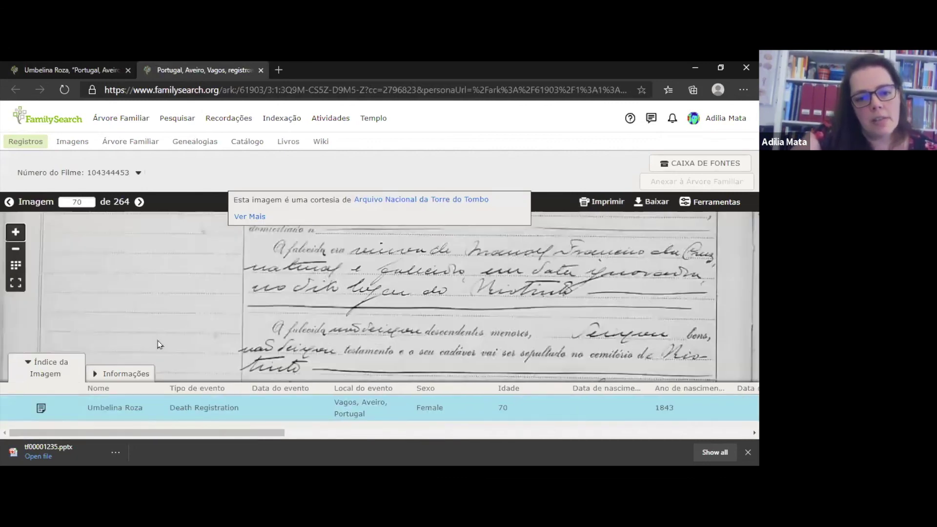
scroll(222, 370, up, 5)
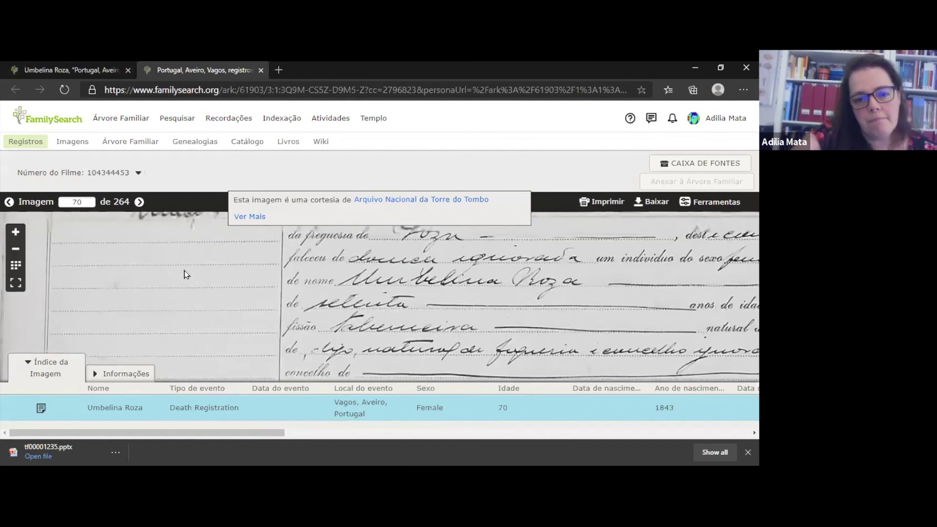
drag(355, 331, 322, 340)
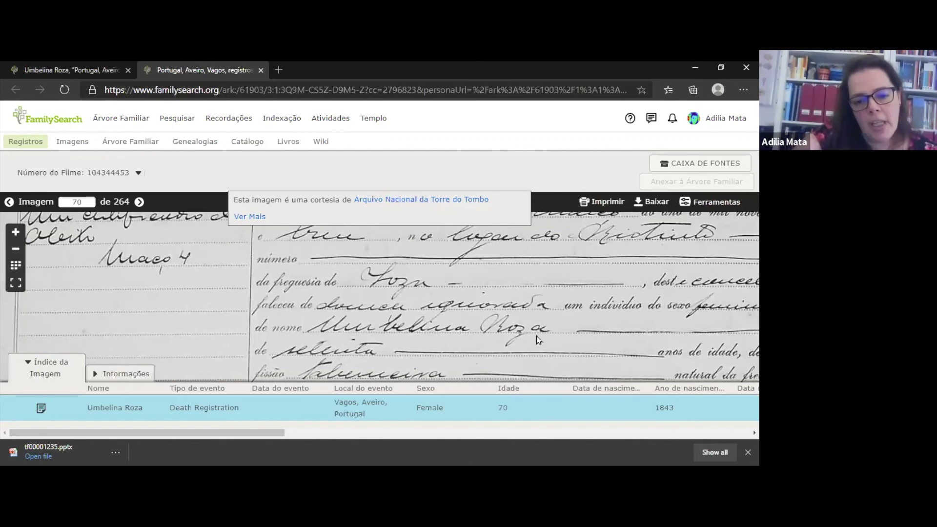
drag(373, 341, 367, 285)
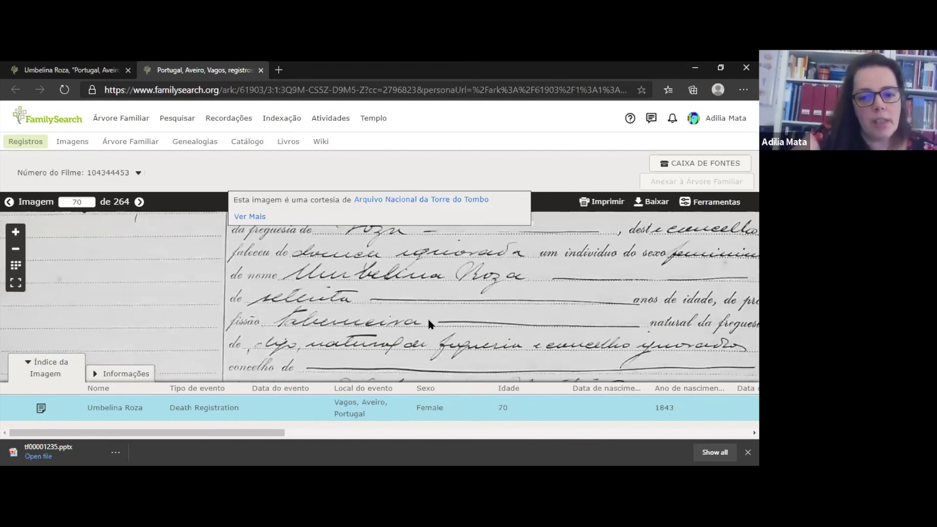
drag(417, 312, 413, 266)
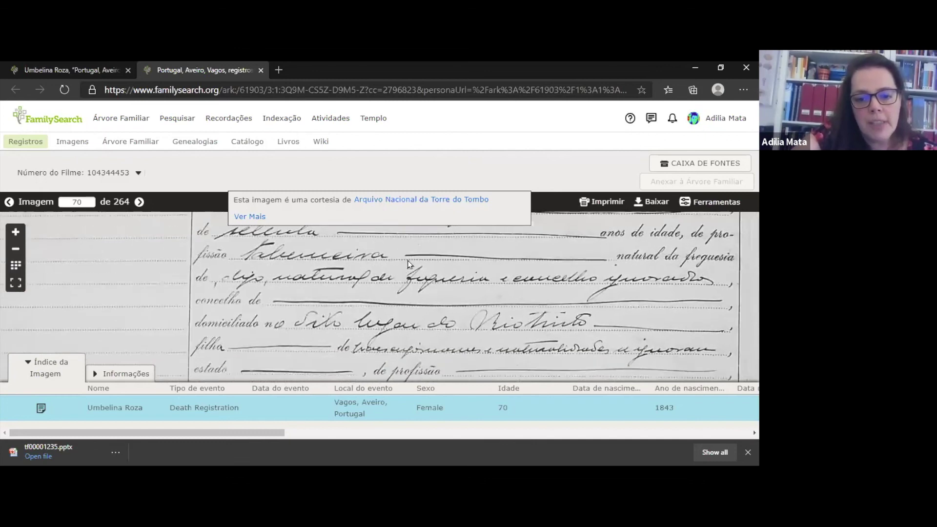
drag(423, 329, 419, 268)
scroll(418, 267, down, 5)
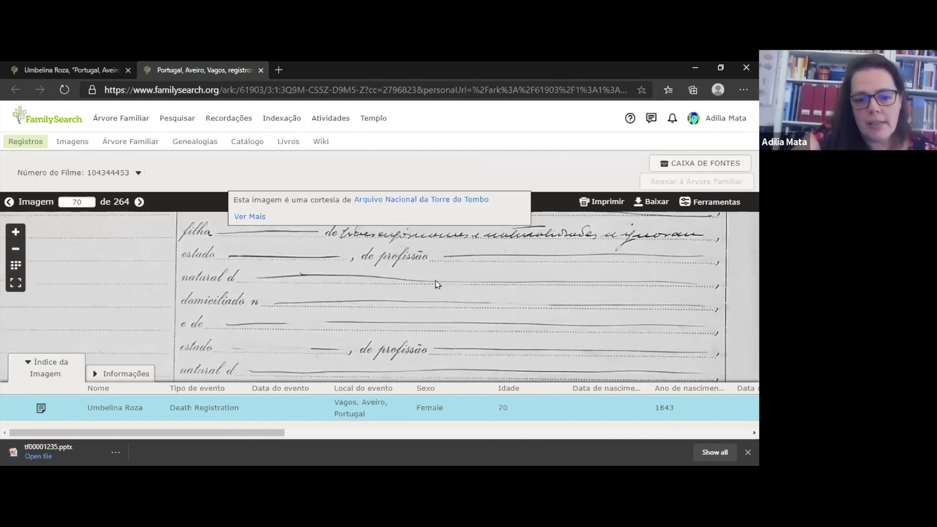
scroll(445, 283, down, 3)
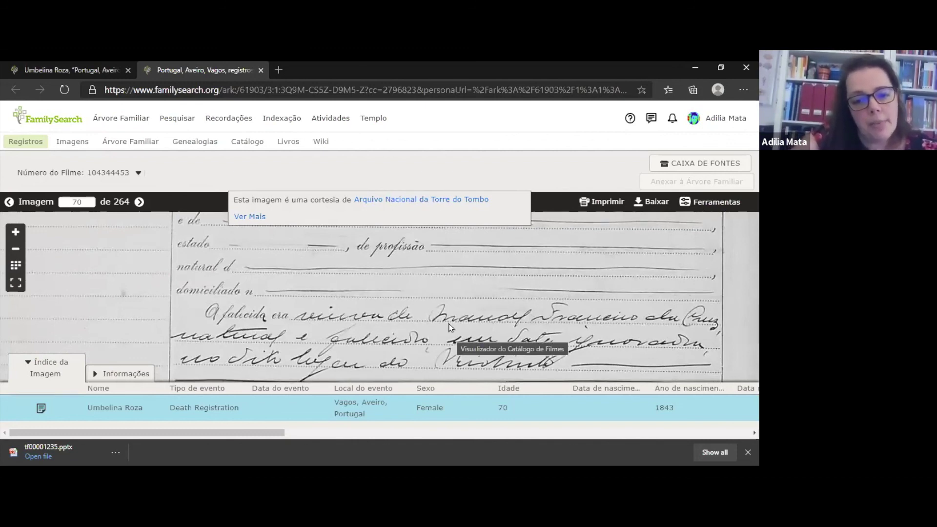
- Reread the deceased's name, age and occupation lines on the register image
scroll(430, 329, up, 2)
scroll(340, 342, up, 3)
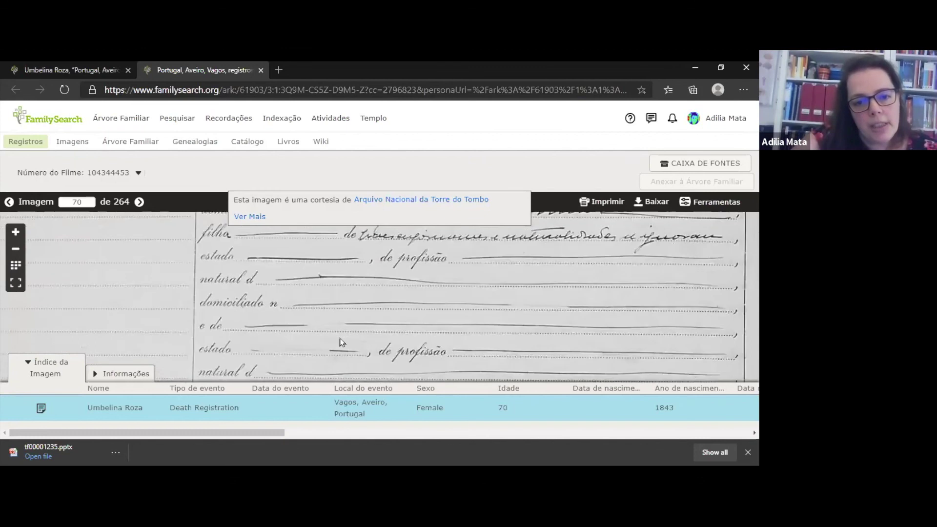
scroll(339, 342, up, 5)
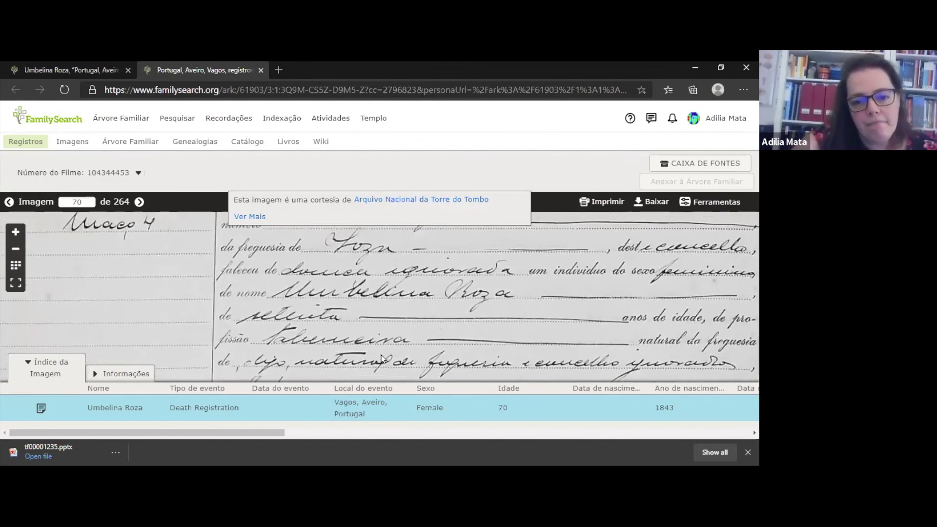
scroll(381, 349, down, 4)
scroll(428, 312, down, 5)
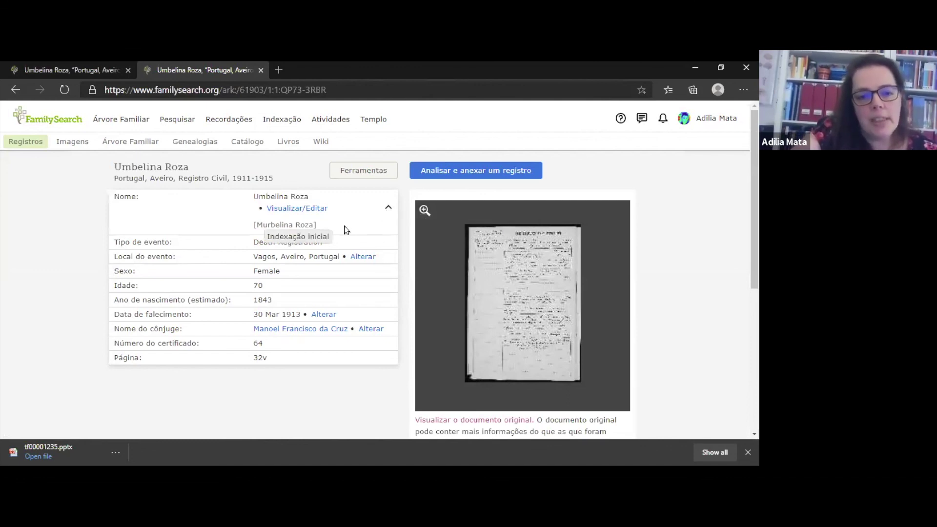
- View the change history of the record's name with its highlighted place on the enlarged image, and close it
click(297, 209)
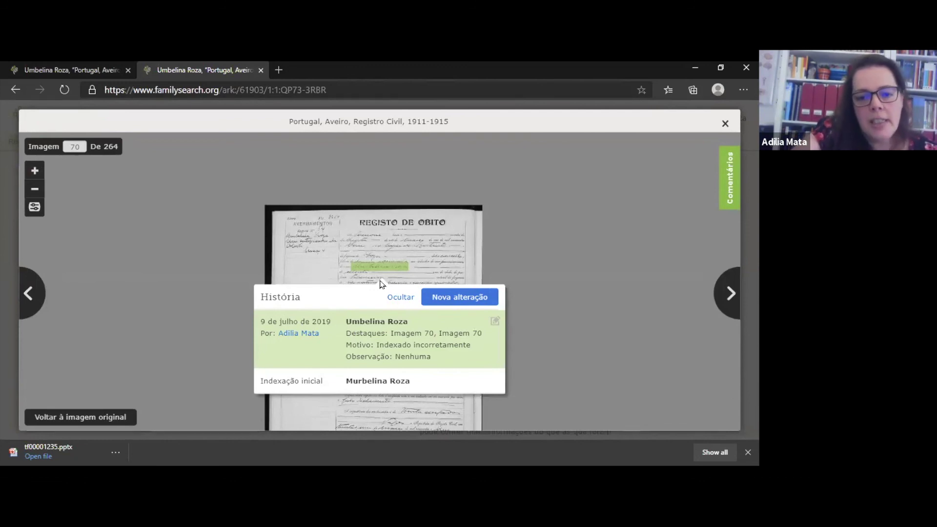
click(35, 170)
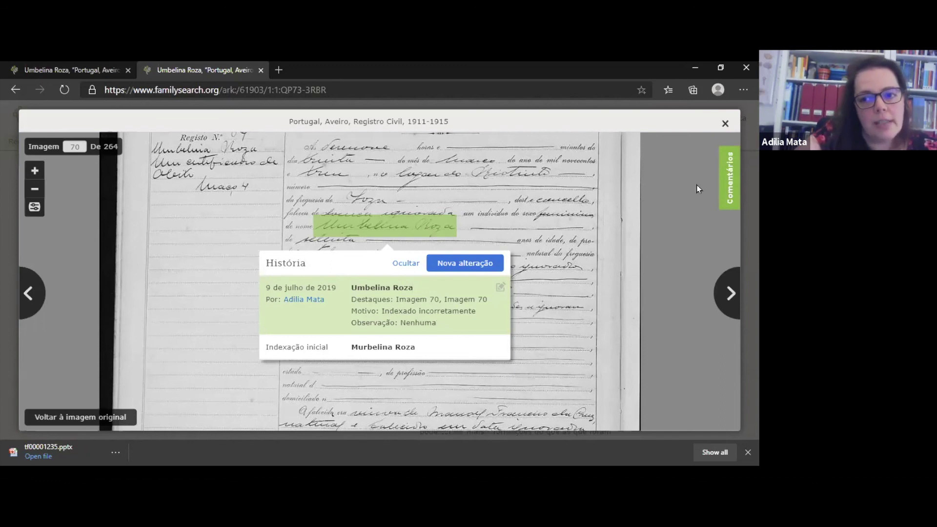
click(729, 124)
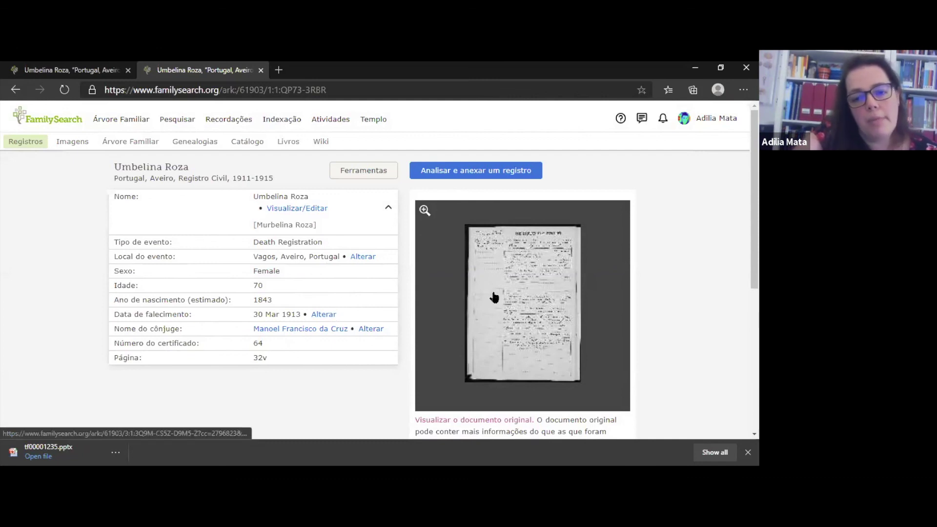
- Open the correction form for the date of death, enlarge the register image and set the standardized date to 30 de março de 1930
click(325, 315)
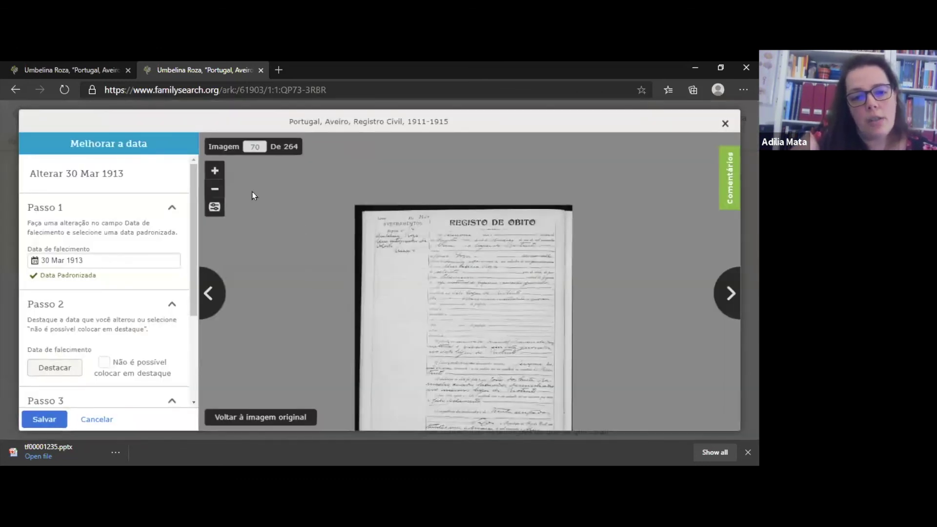
click(215, 170)
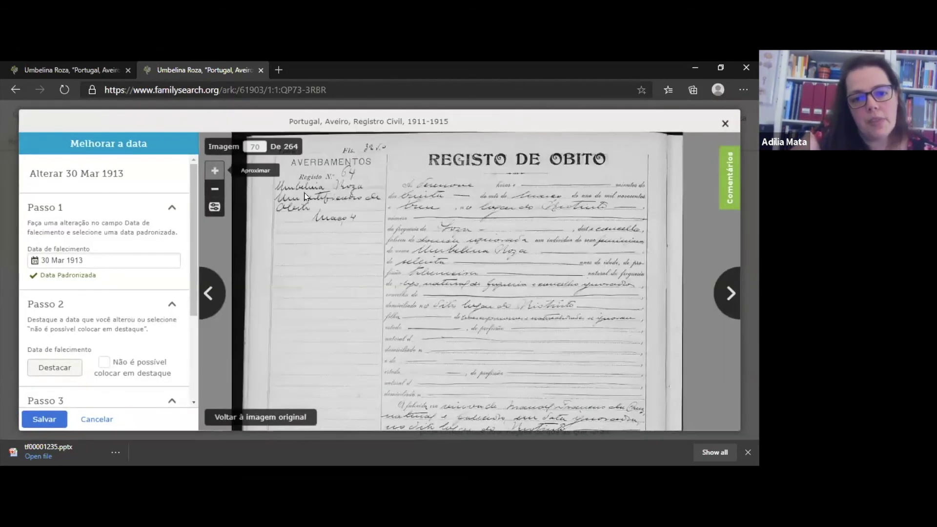
scroll(387, 287, up, 1)
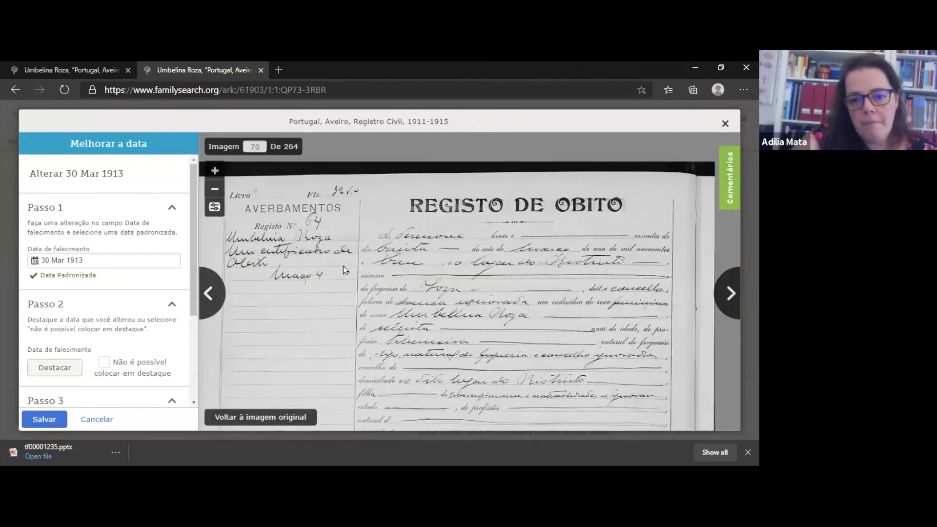
scroll(344, 266, up, 1)
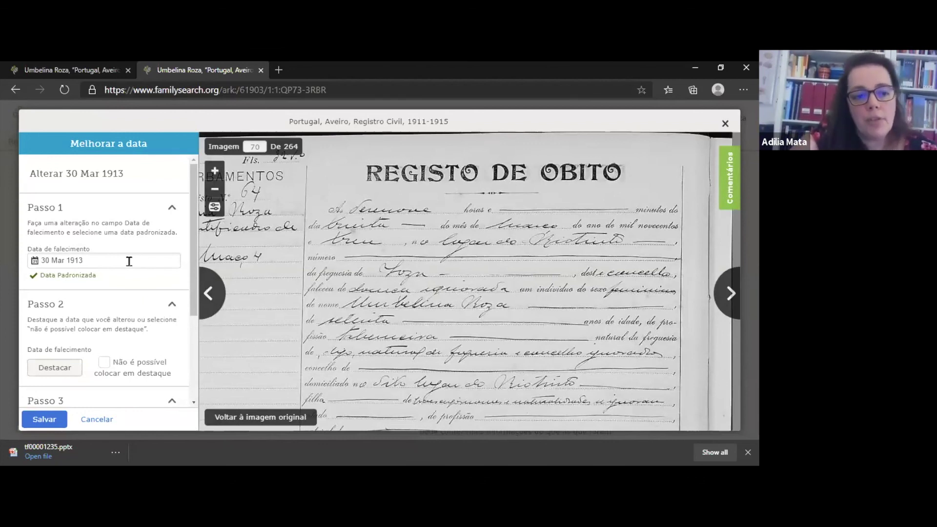
click(77, 259)
drag(76, 257, 126, 252)
text(30)
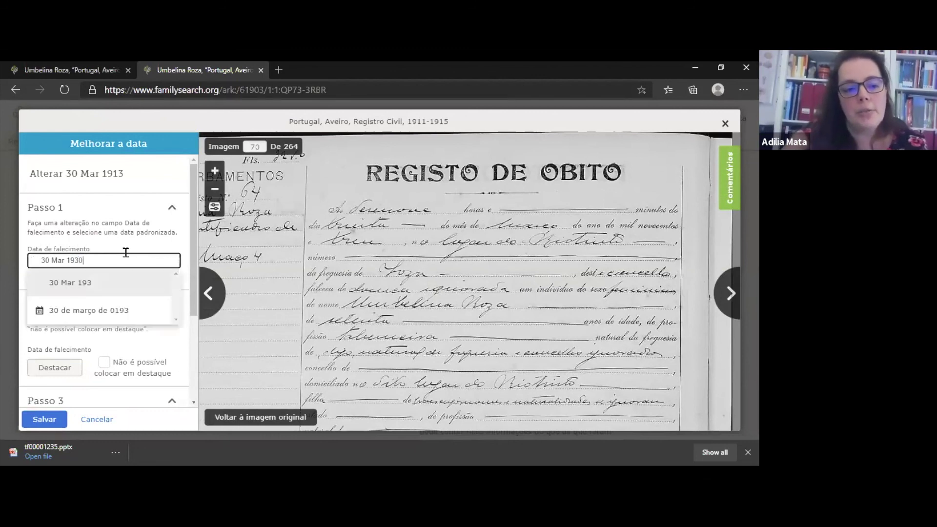
click(136, 313)
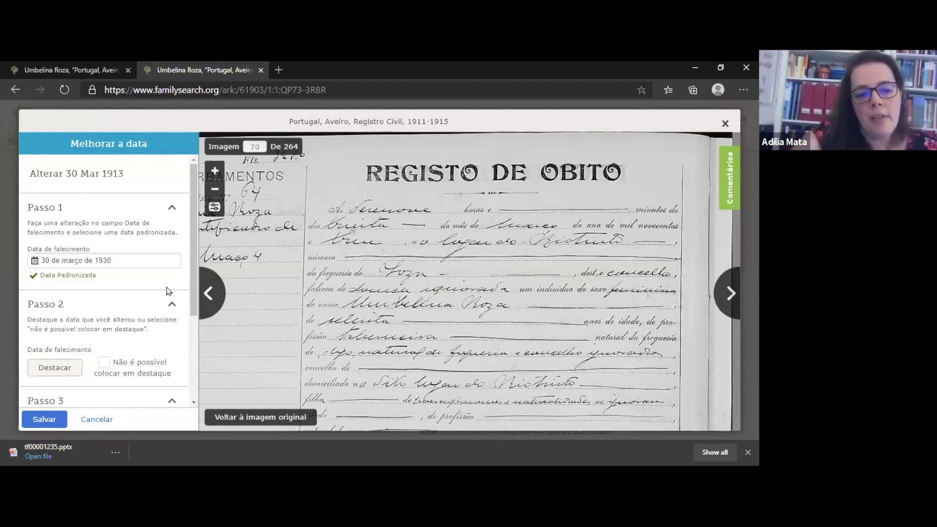
- Highlight the handwritten year on the register image as the evidence for the changed date of death
drag(192, 235, 190, 285)
click(69, 292)
drag(304, 226, 397, 252)
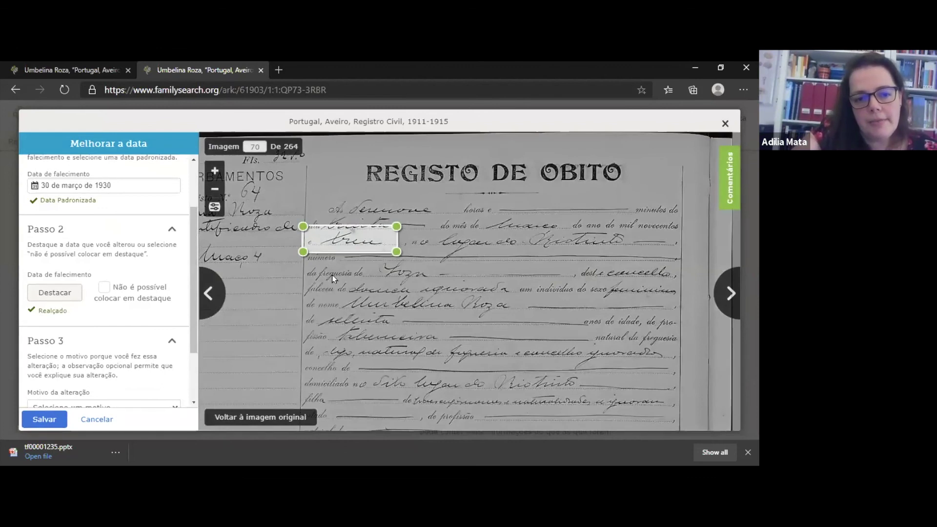
click(284, 281)
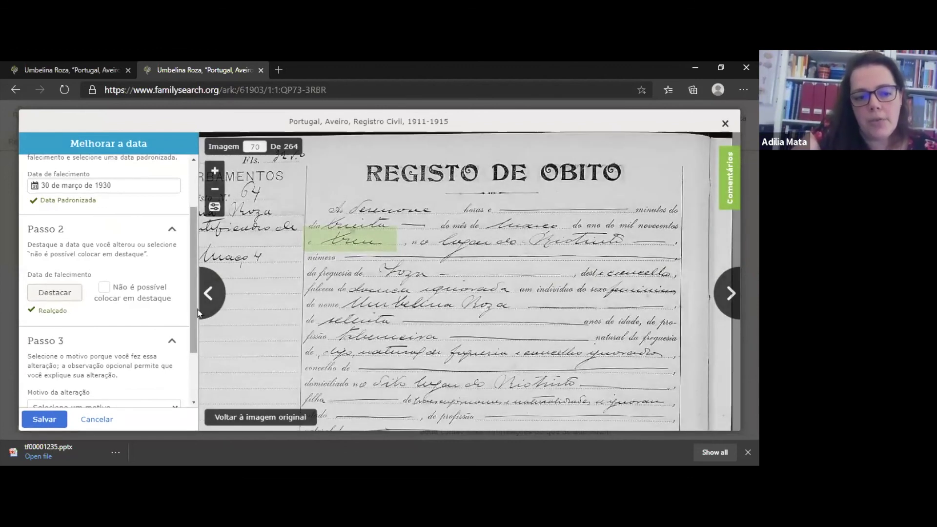
- Choose Indexado incorretamente as the reason for the change, review the form and cancel the correction without saving
drag(198, 312, 174, 355)
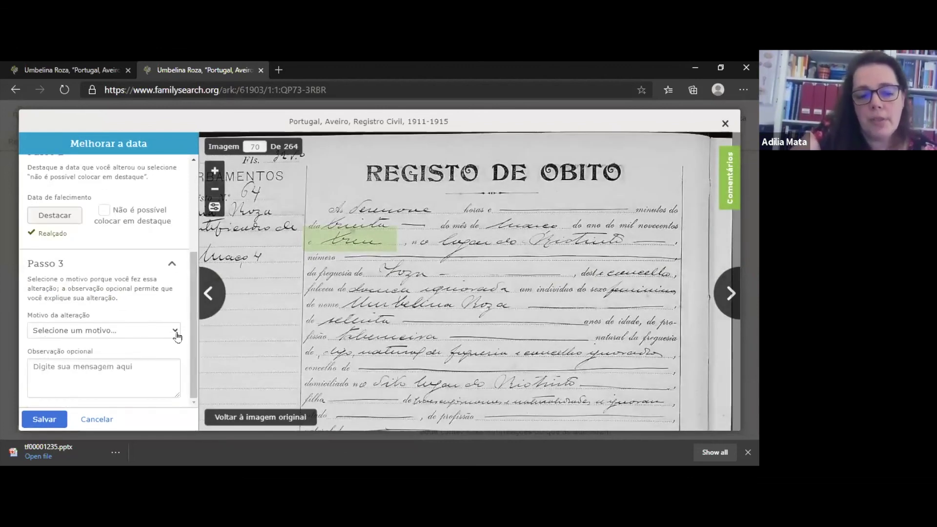
click(177, 336)
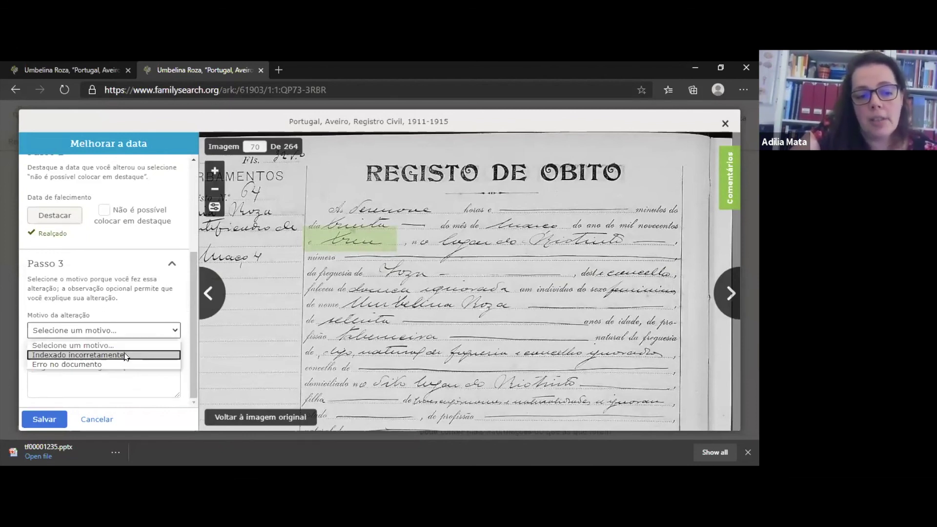
click(126, 355)
triple_click(190, 341)
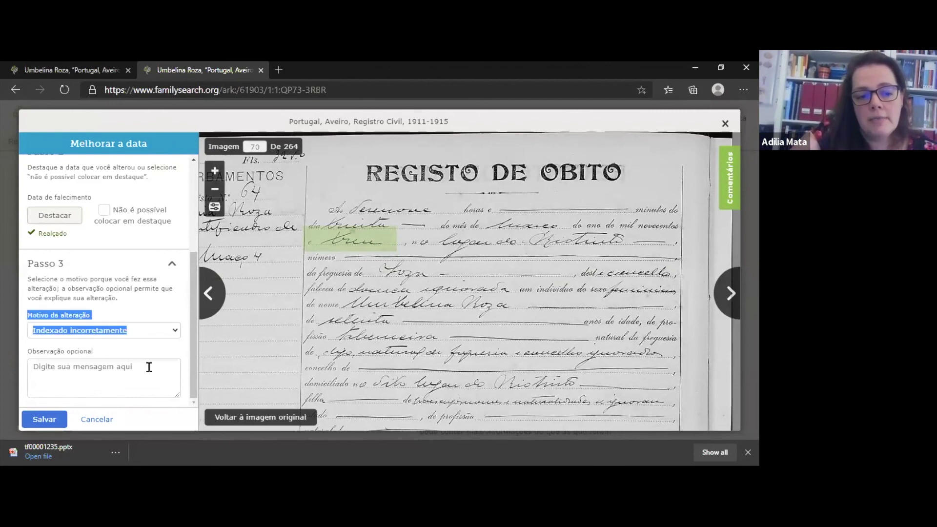
click(149, 367)
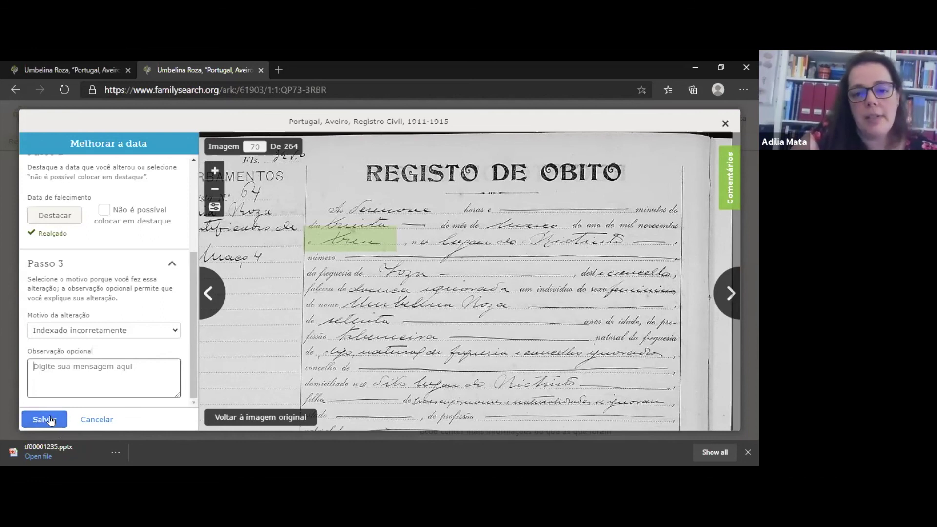
drag(189, 302, 184, 249)
scroll(192, 266, up, 1)
click(171, 359)
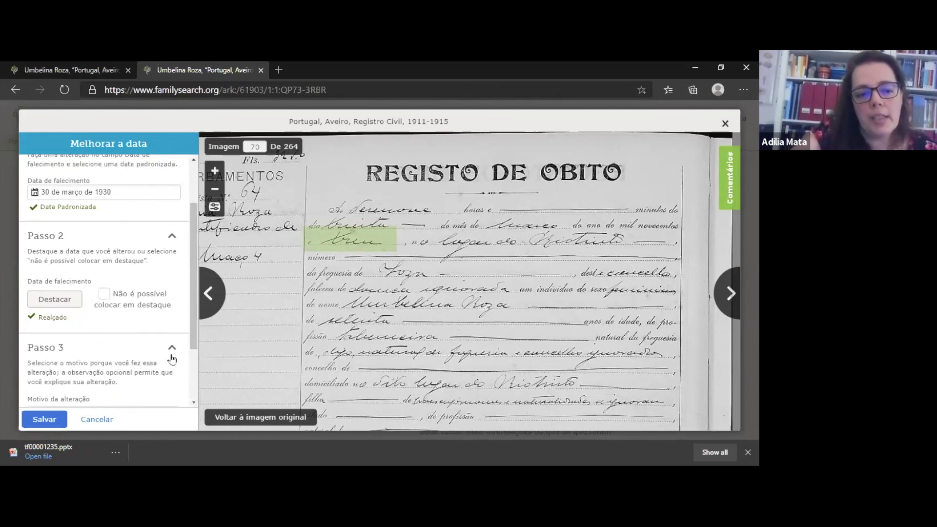
click(97, 419)
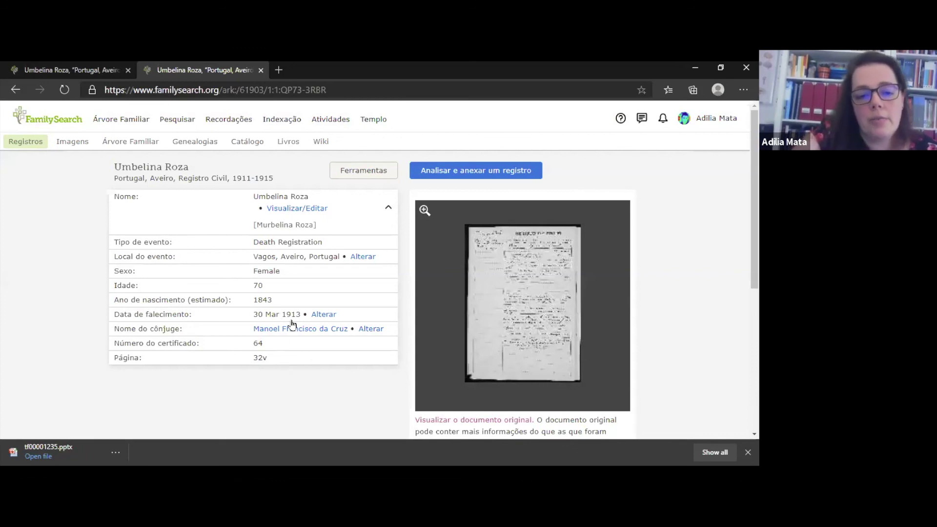
mouse_move(295, 223)
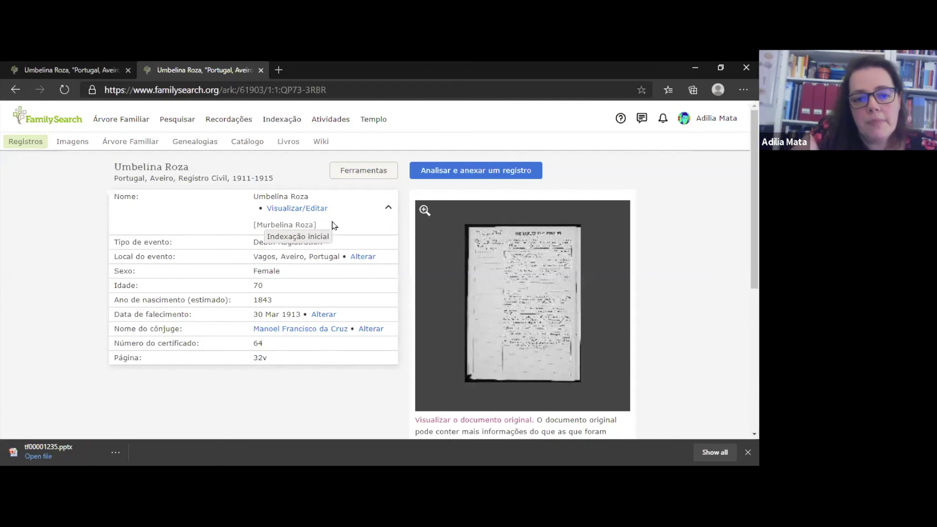
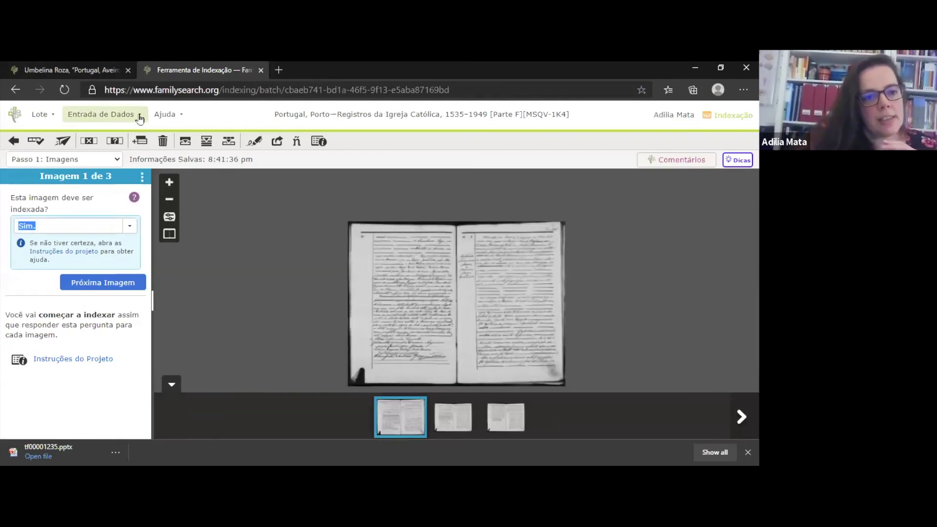
- Turn on Mostrar Destaque and enlarge the first register image, moving the highlight band along the lines of record no. 3
click(165, 115)
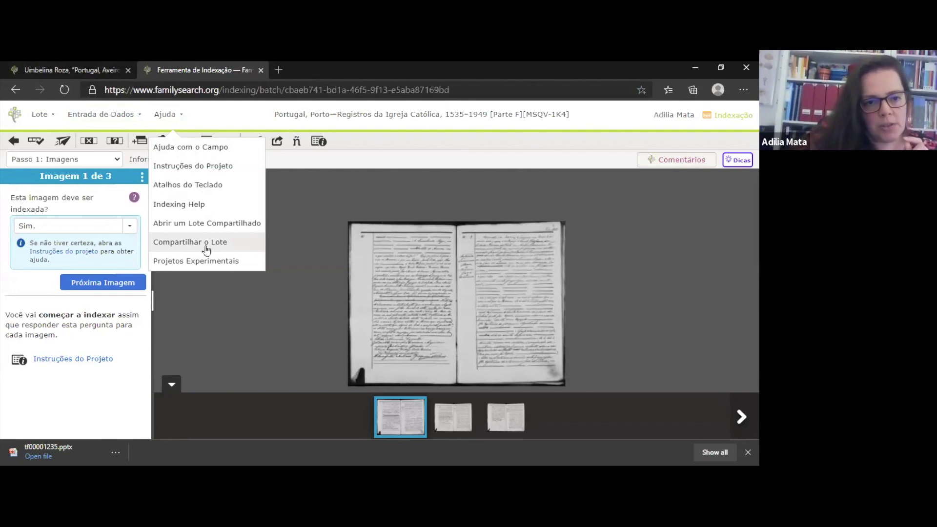
click(124, 120)
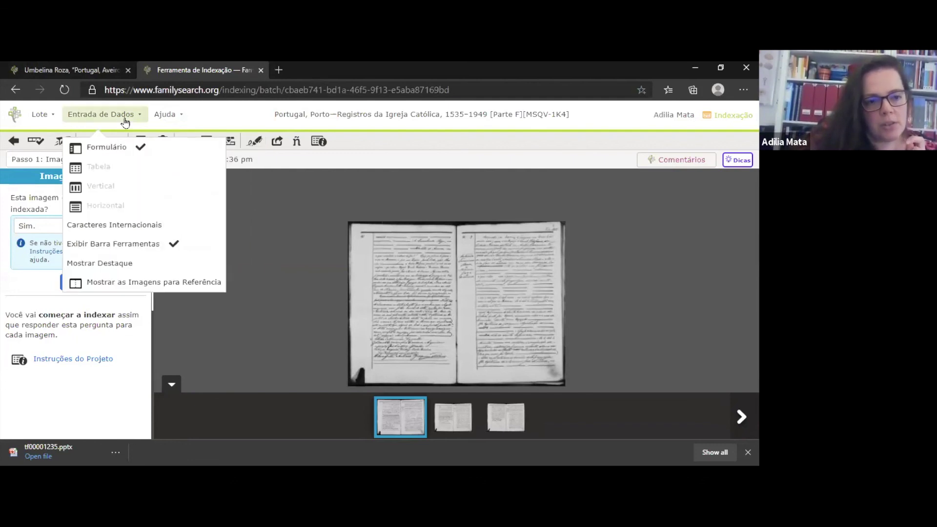
click(138, 262)
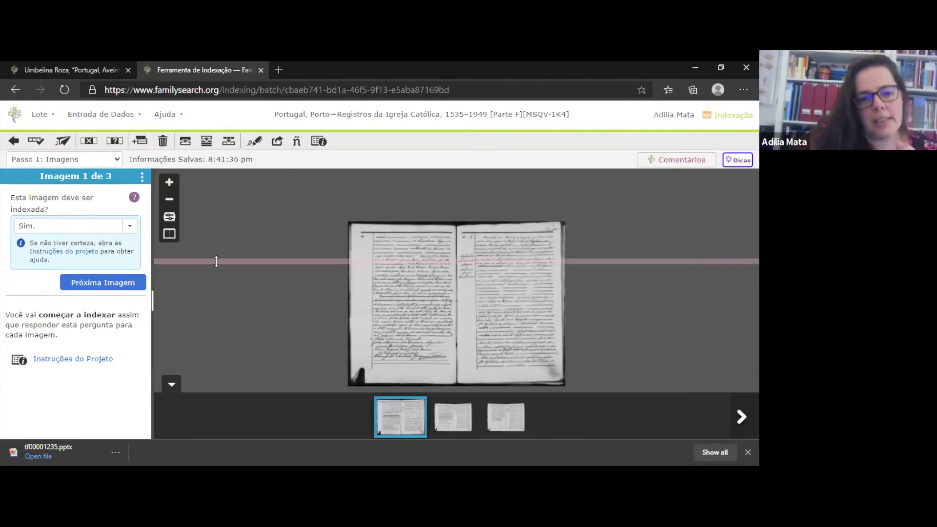
click(104, 123)
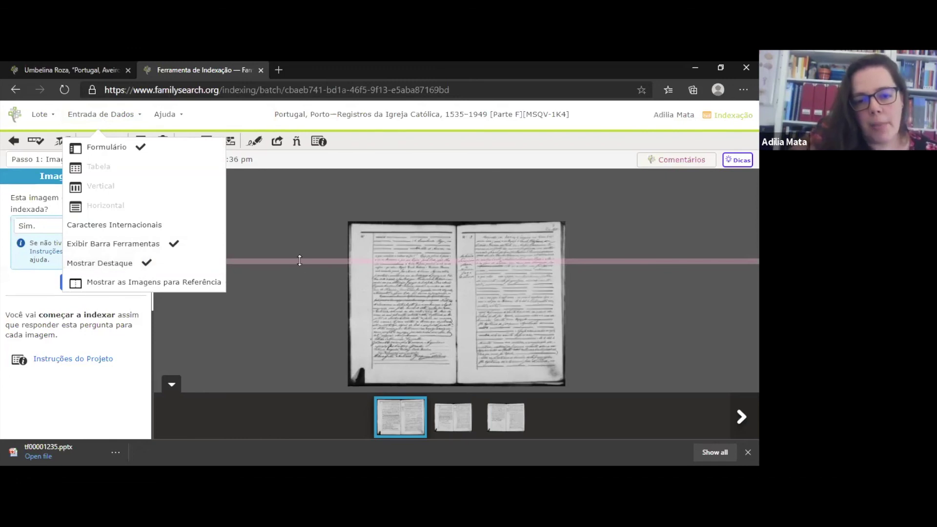
click(275, 206)
click(169, 182)
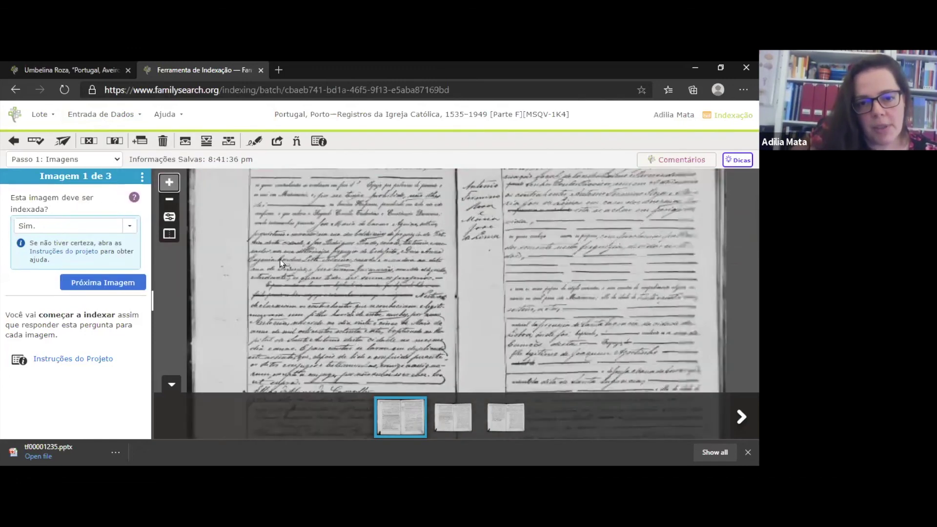
scroll(294, 273, up, 3)
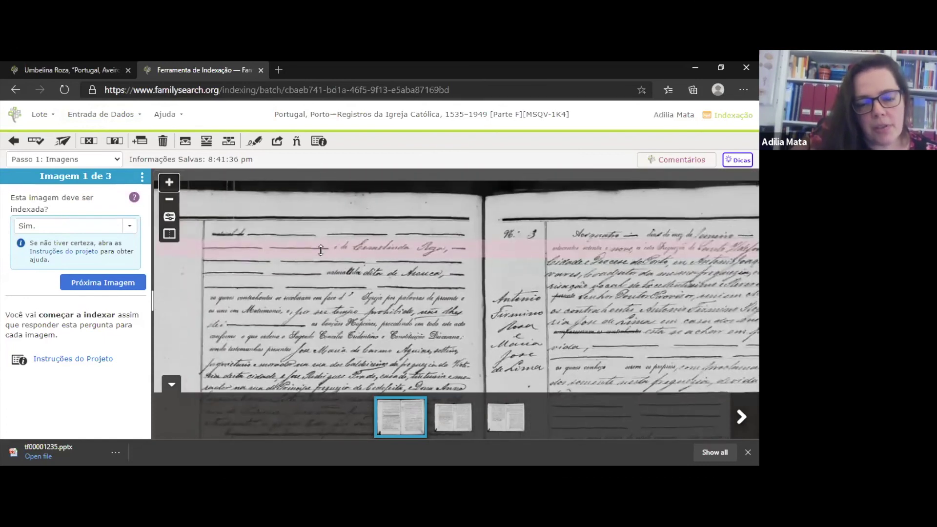
drag(415, 273, 262, 231)
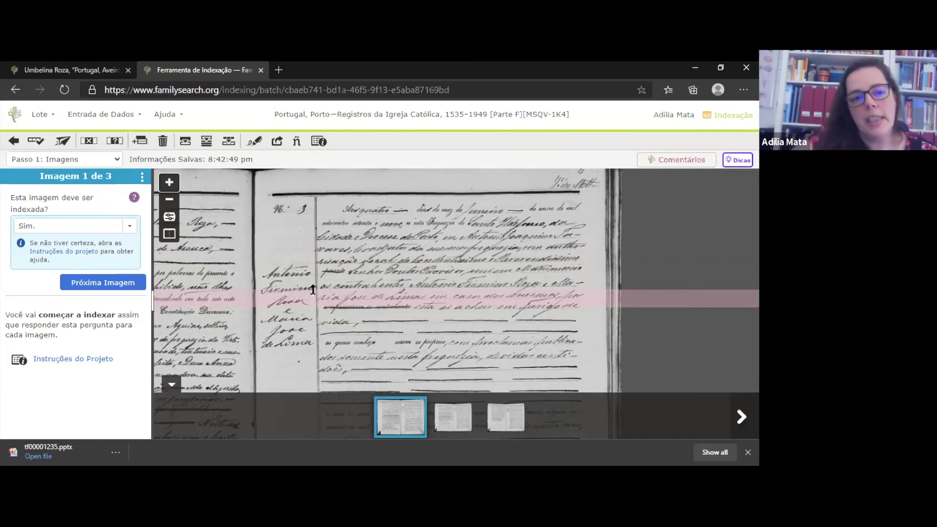
click(41, 115)
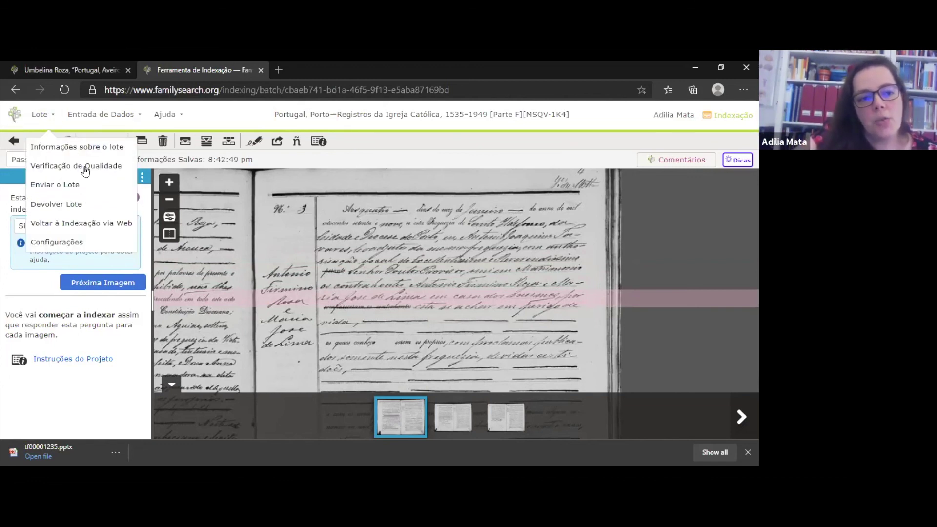
click(97, 120)
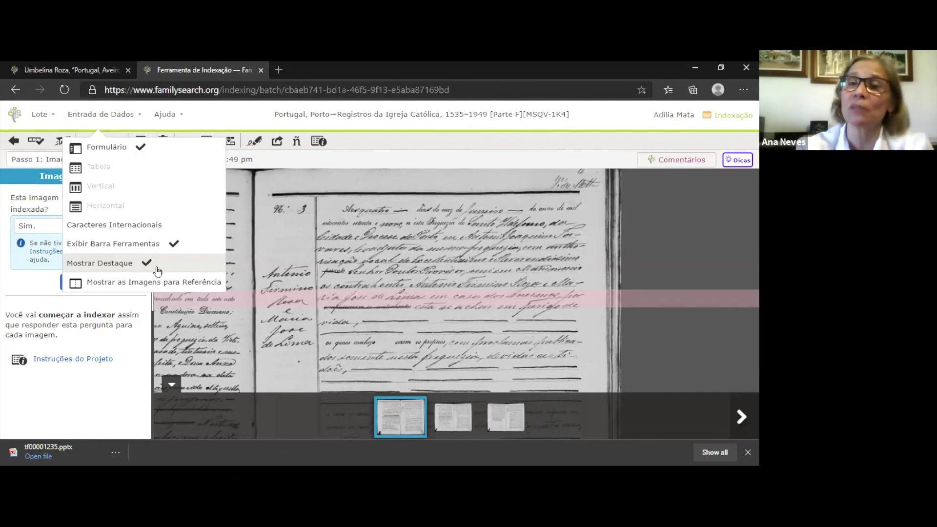
click(295, 235)
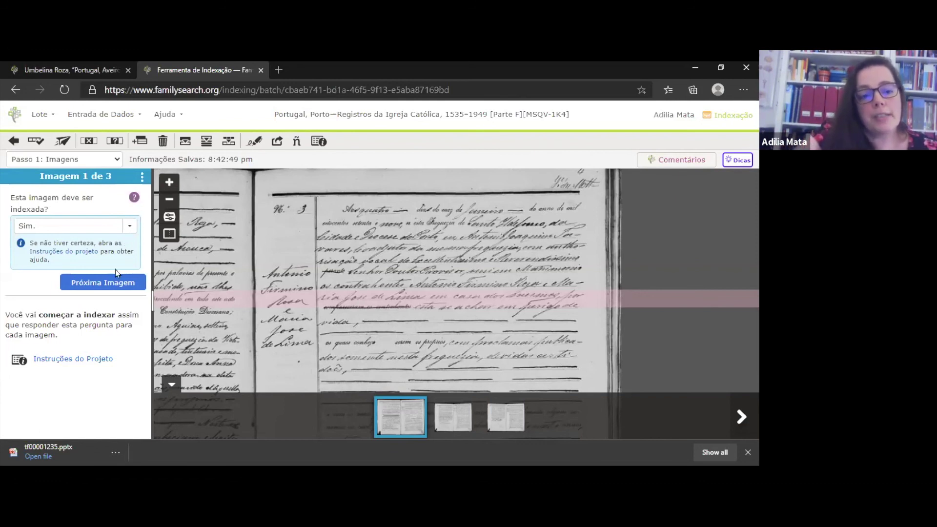
- Keep Sim as the indexing answer for all three images of the batch and continue to the records step
click(122, 281)
click(124, 281)
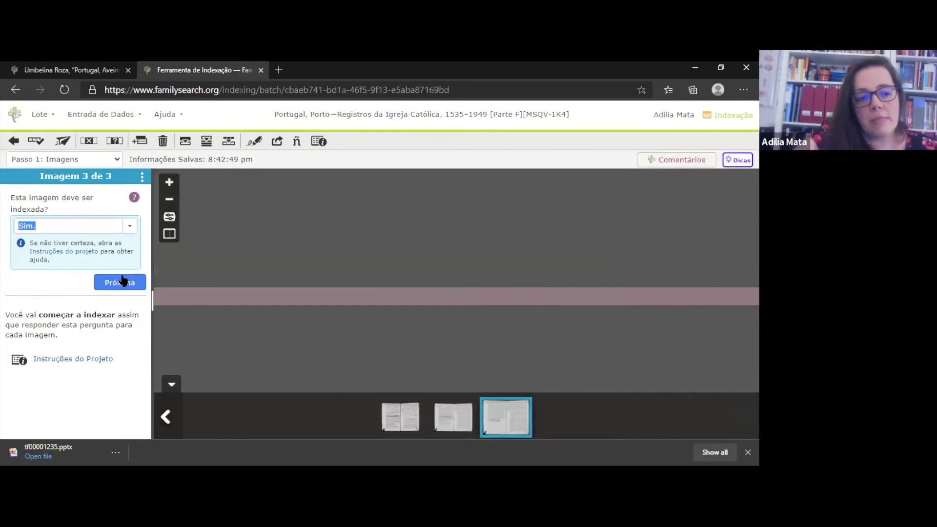
key(Return)
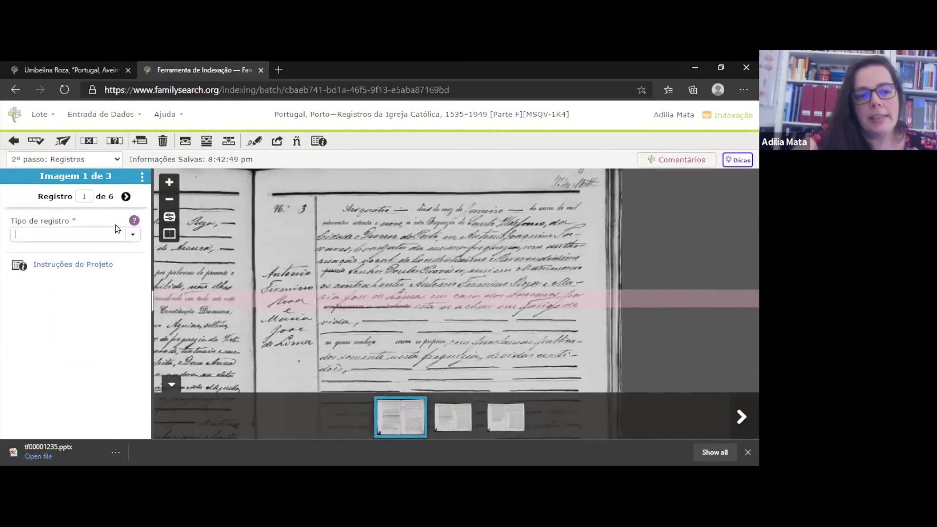
- On image 1, set the record type to Batismo for record 1 and to Matrimônio for record 2
click(133, 236)
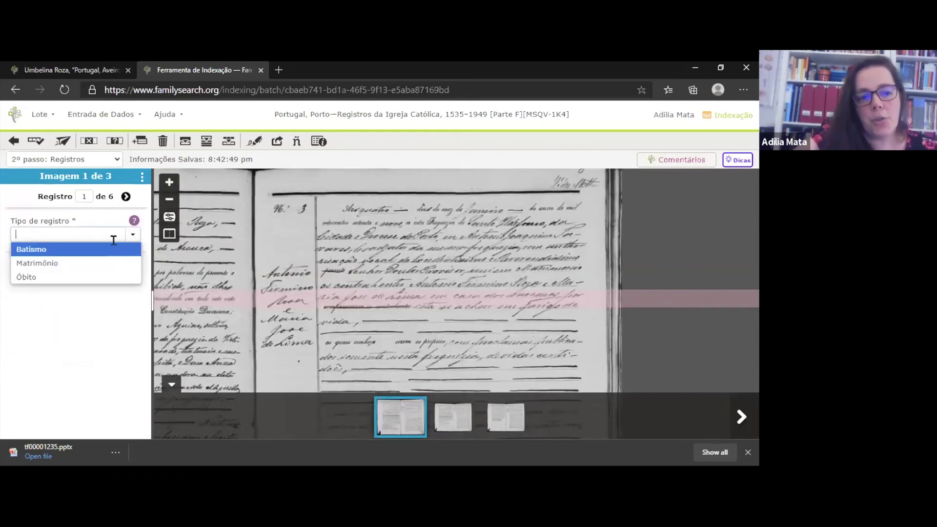
click(62, 250)
click(126, 196)
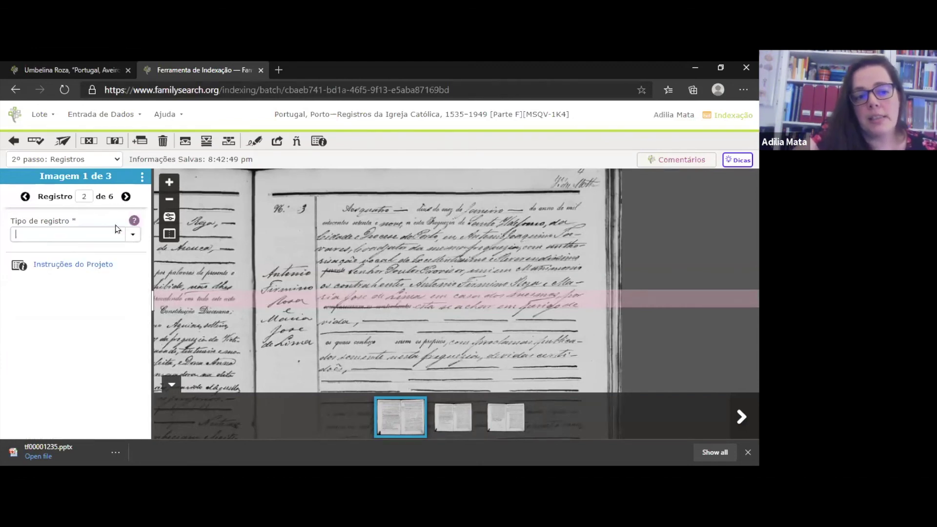
click(132, 235)
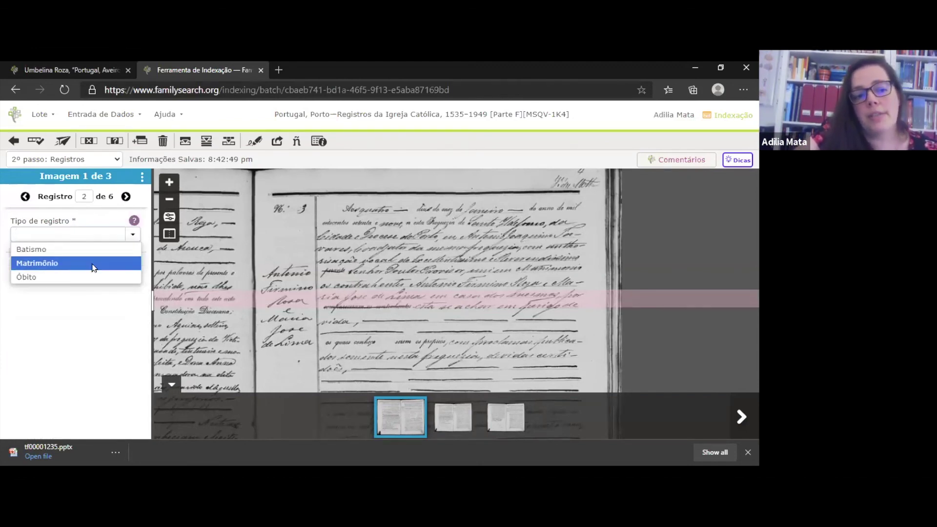
click(93, 268)
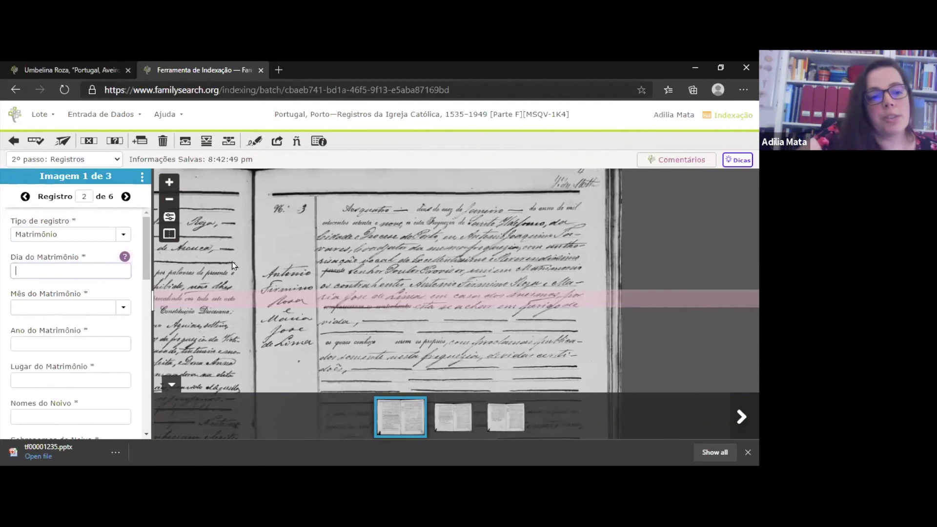
click(123, 235)
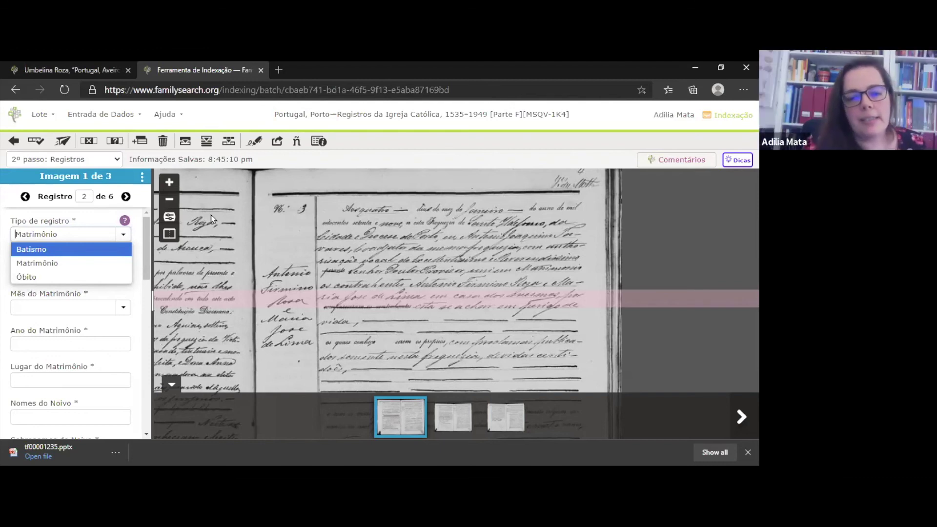
mouse_move(224, 258)
mouse_down()
mouse_move(431, 206)
mouse_move(323, 216)
mouse_move(229, 247)
mouse_up()
- Look through images 2 and 3 of the batch, examining the marriage entry no. 5 on the third image
click(445, 421)
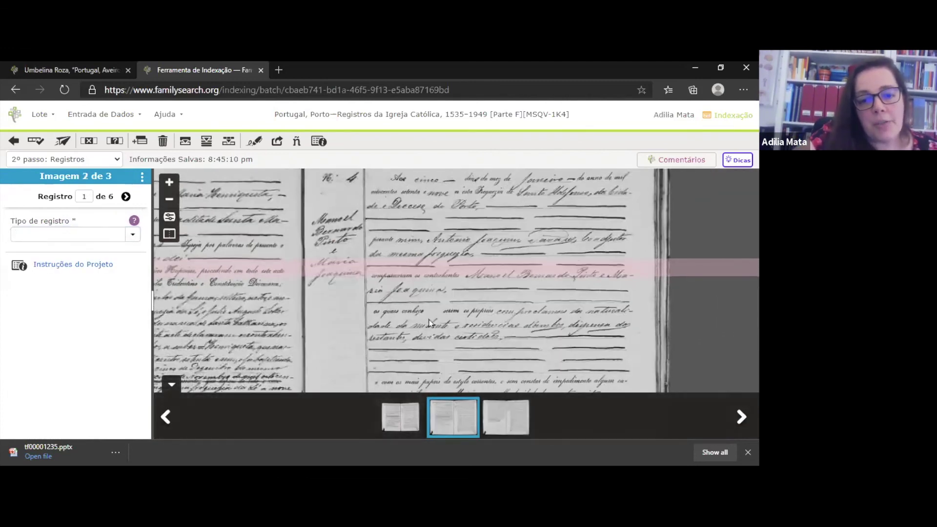
click(507, 417)
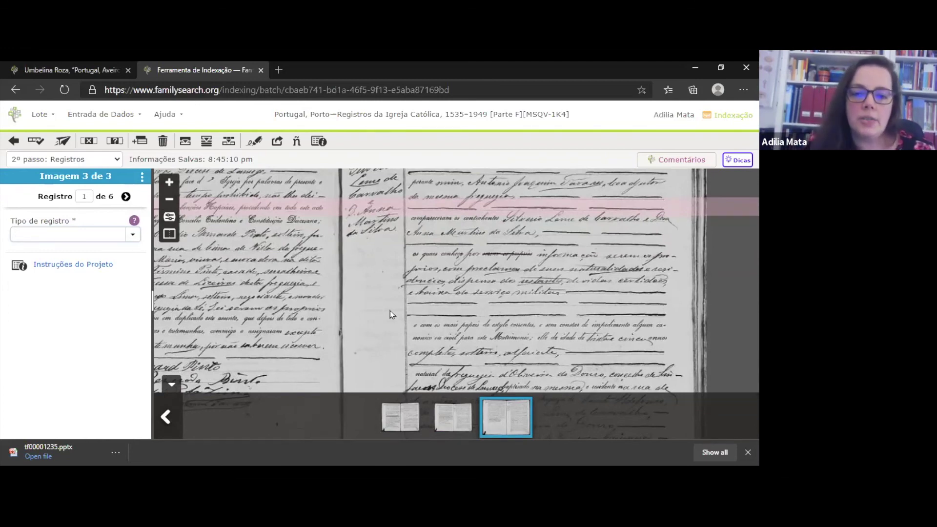
drag(382, 263, 372, 293)
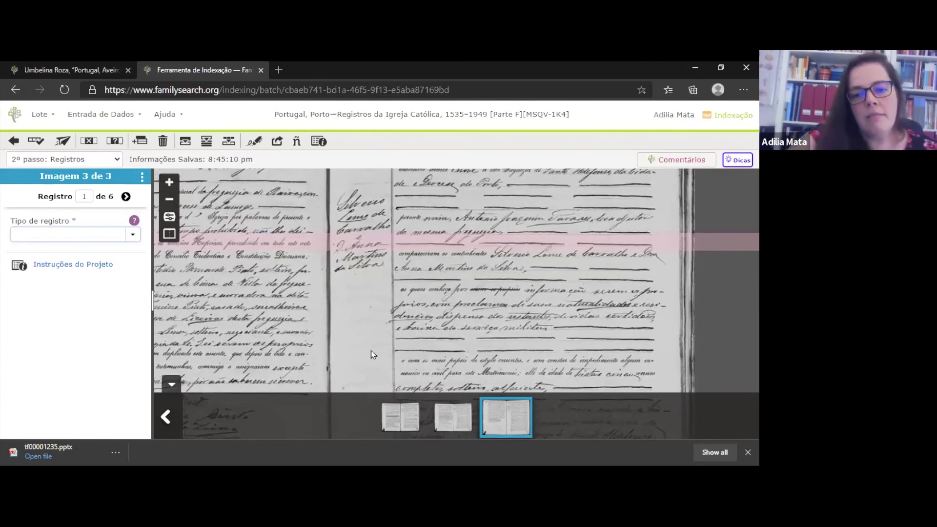
scroll(383, 327, up, 1)
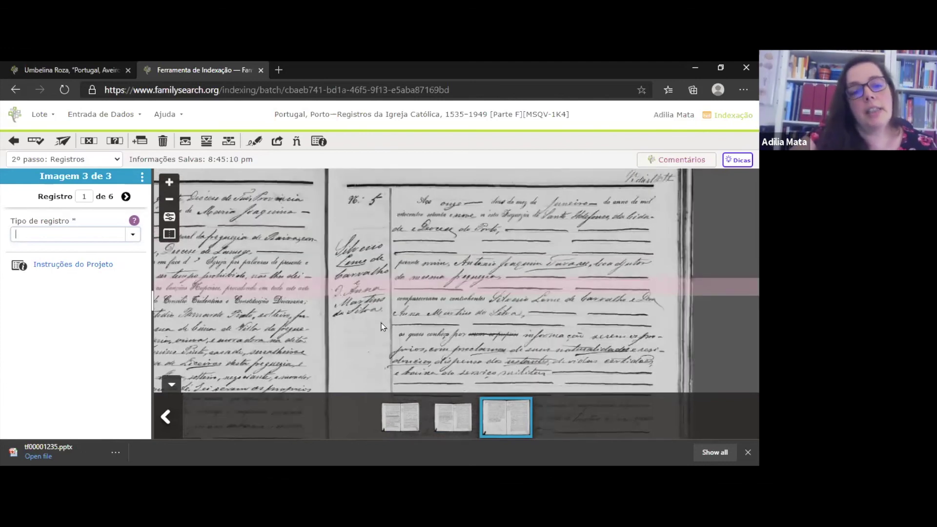
drag(382, 320, 387, 310)
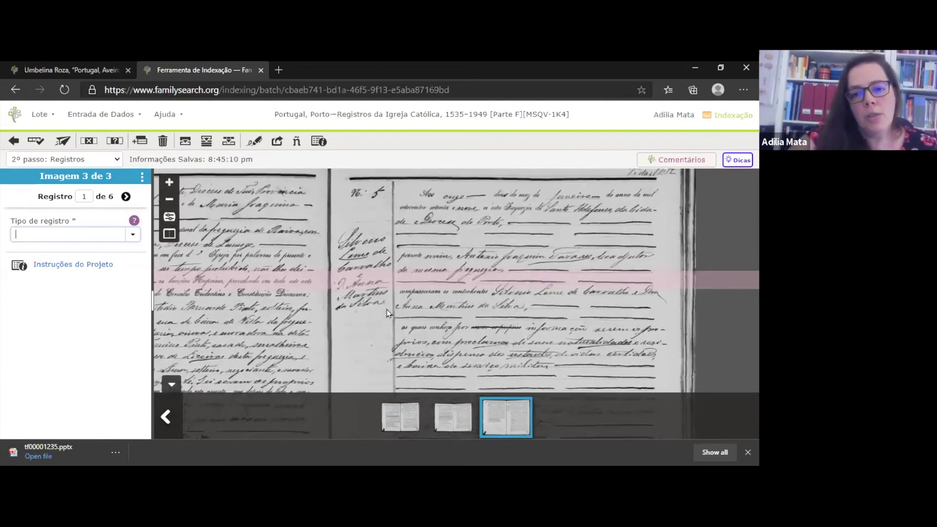